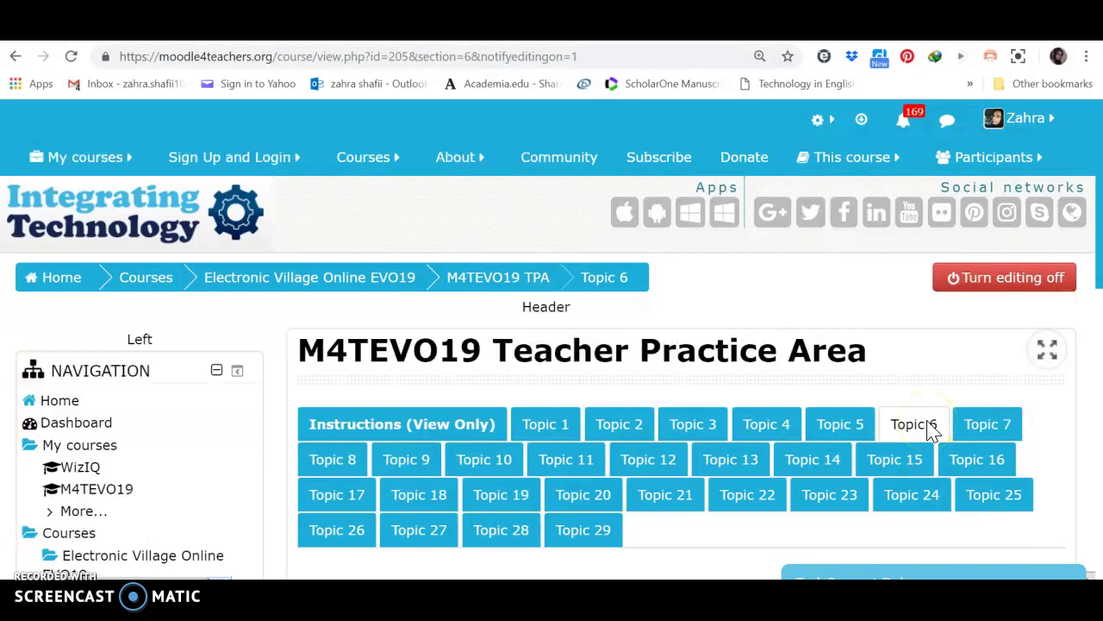
Add a new Forum activity to Topic 6 of the M4TEVO19 Teacher Practice Area course
{"action": "scroll", "coordinate": [931, 430], "scroll_direction": "down", "scroll_amount": 3}
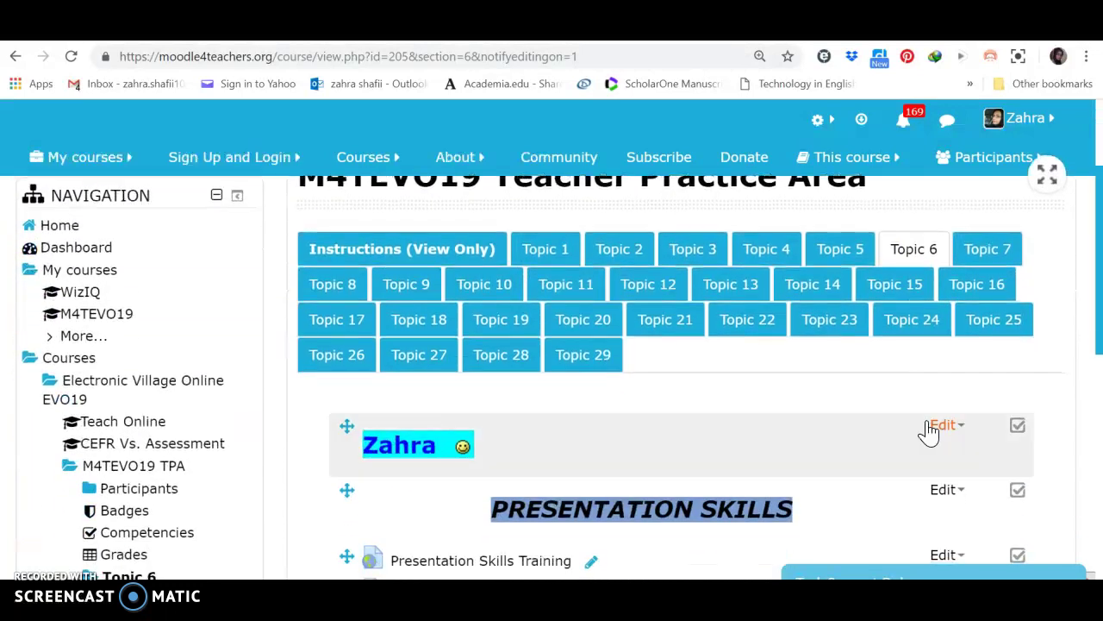
{"action": "scroll", "coordinate": [931, 431], "scroll_direction": "down", "scroll_amount": 1}
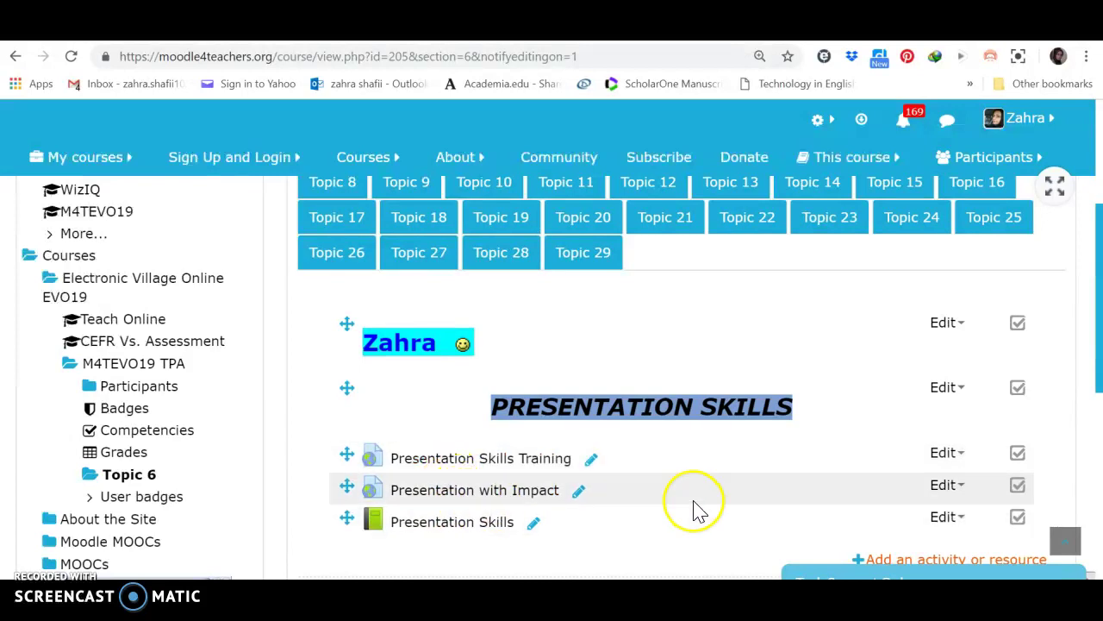
{"action": "scroll", "coordinate": [698, 511], "scroll_direction": "down", "scroll_amount": 2}
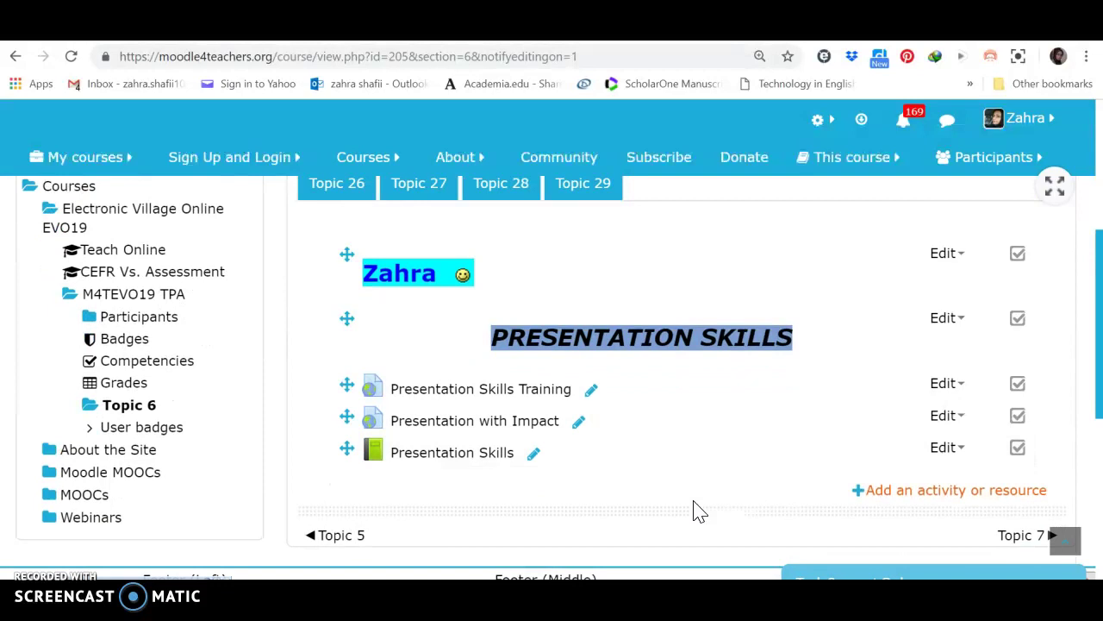
{"action": "left_click", "coordinate": [921, 500]}
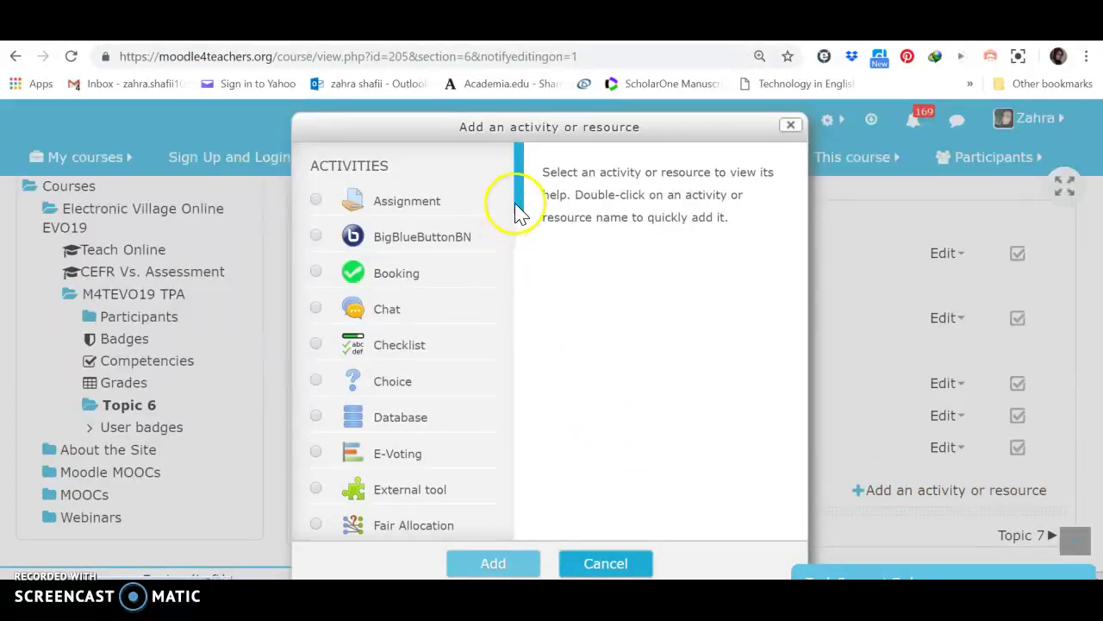
{"action": "left_click_drag", "start_coordinate": [523, 211], "coordinate": [567, 467]}
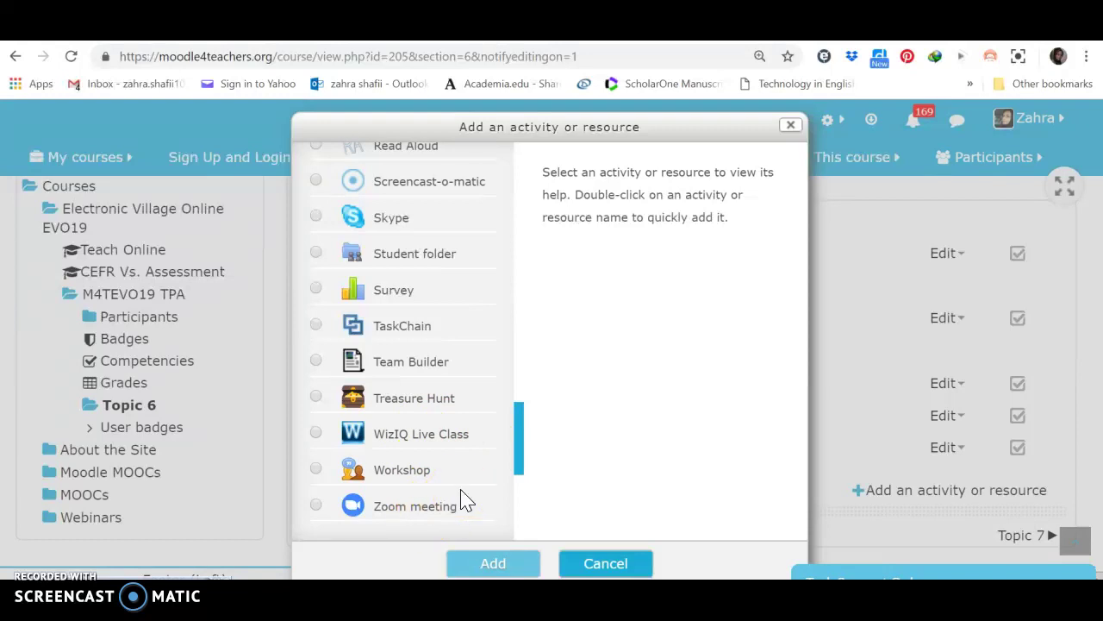
{"action": "left_click", "coordinate": [519, 464]}
{"action": "left_click_drag", "start_coordinate": [520, 464], "coordinate": [525, 212]}
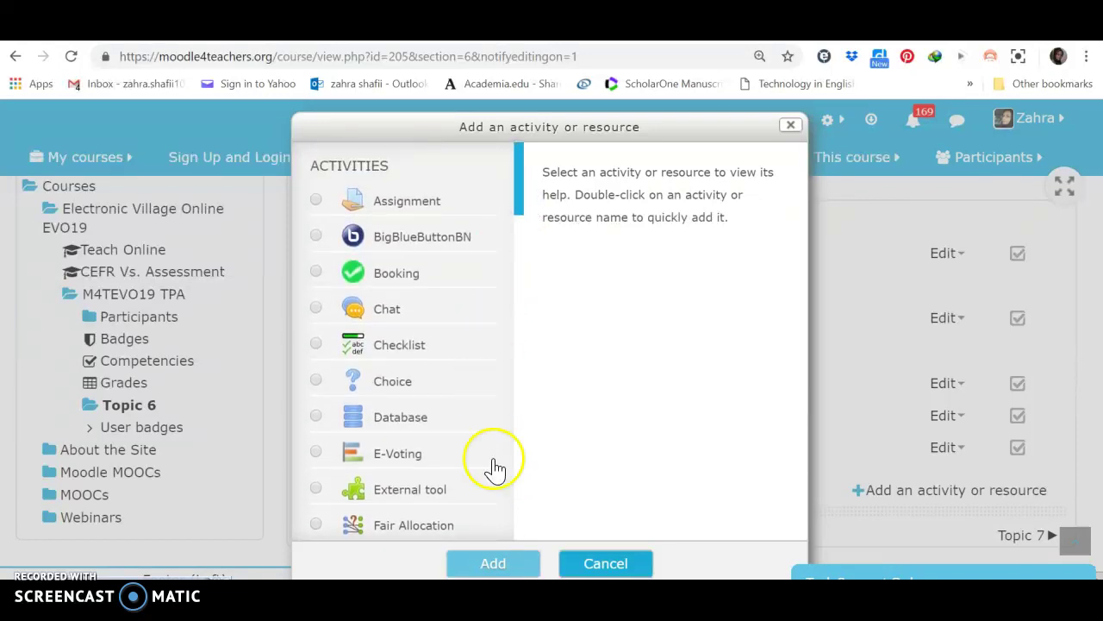
{"action": "left_click", "coordinate": [523, 201]}
{"action": "left_click_drag", "start_coordinate": [522, 200], "coordinate": [524, 229]}
{"action": "left_click", "coordinate": [389, 427]}
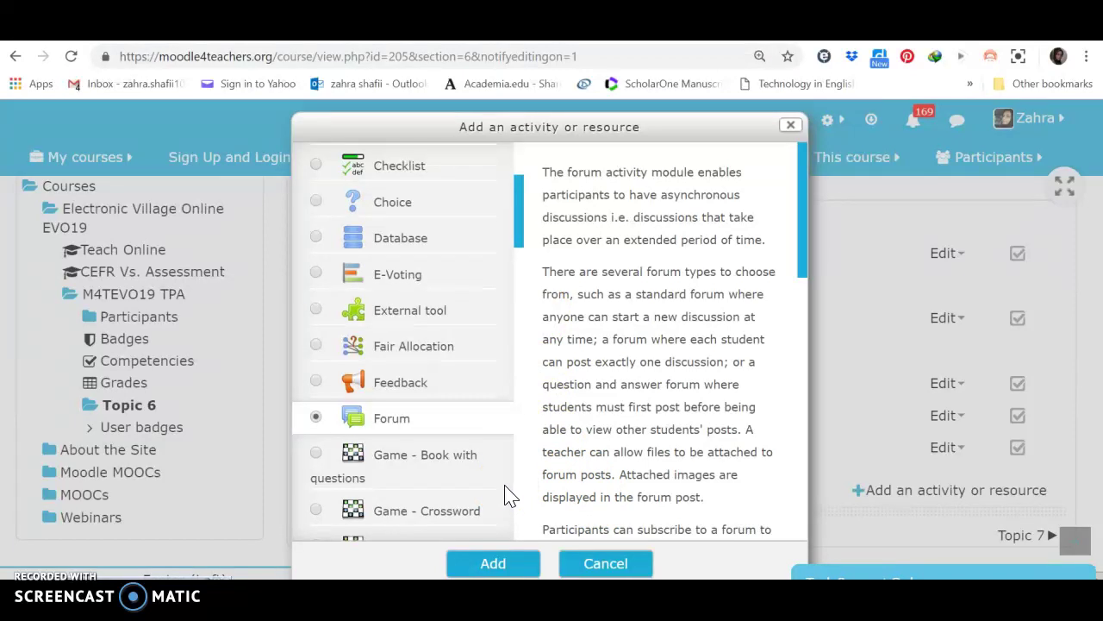
{"action": "left_click", "coordinate": [479, 564]}
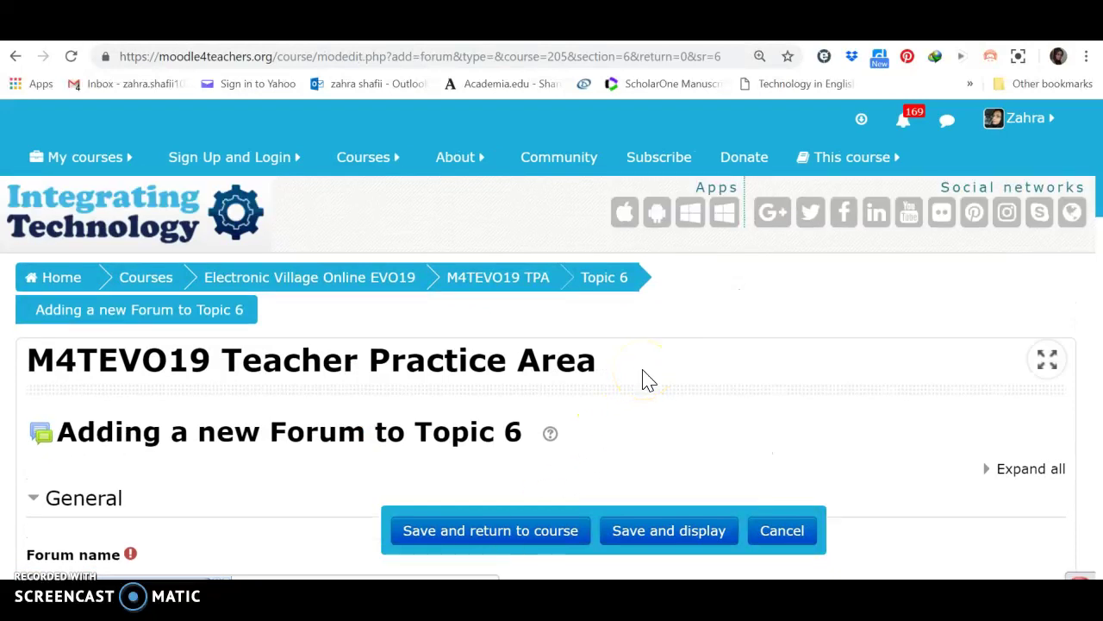
Name the new forum "Watch the Video"
{"action": "scroll", "coordinate": [648, 379], "scroll_direction": "down", "scroll_amount": 1}
{"action": "scroll", "coordinate": [648, 380], "scroll_direction": "down", "scroll_amount": 2}
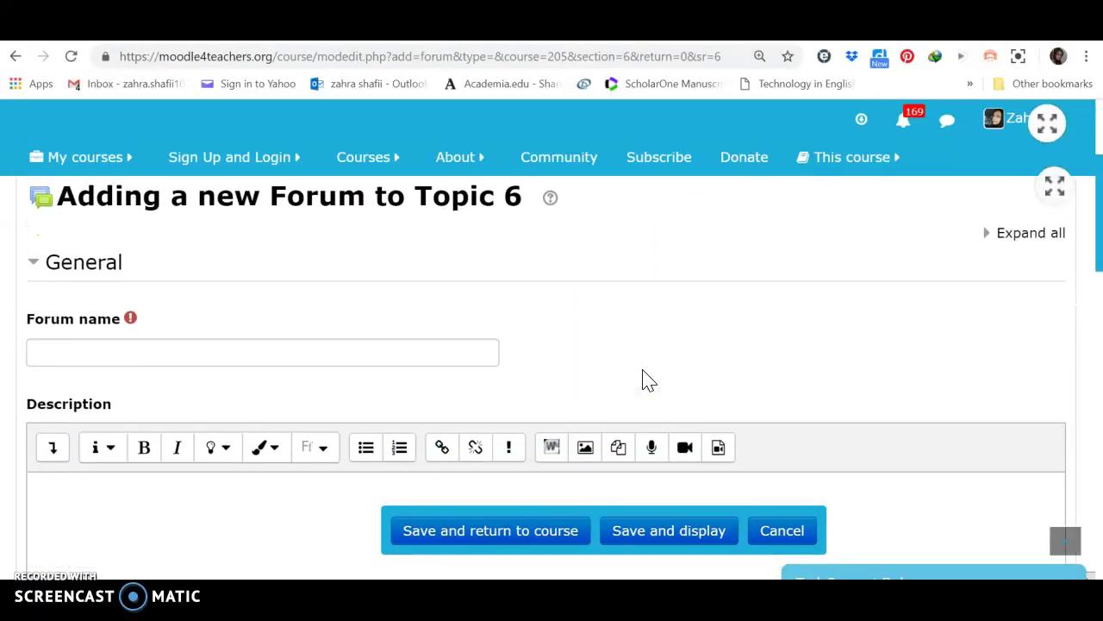
{"action": "left_click", "coordinate": [291, 379]}
{"action": "left_click", "coordinate": [281, 345]}
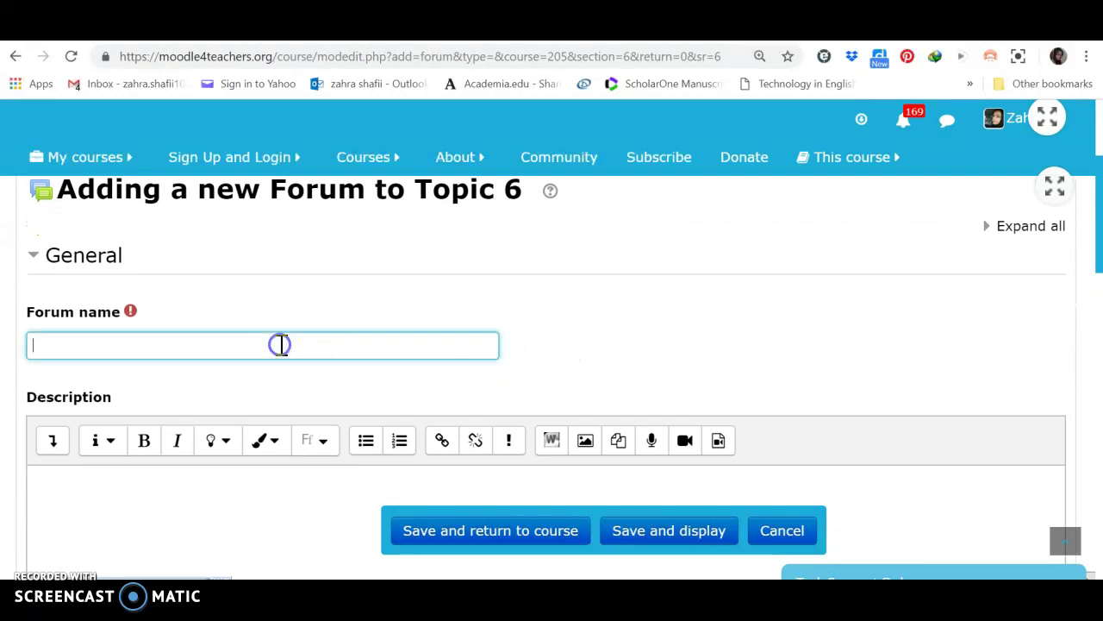
{"action": "type", "text": "Watch the Video"}
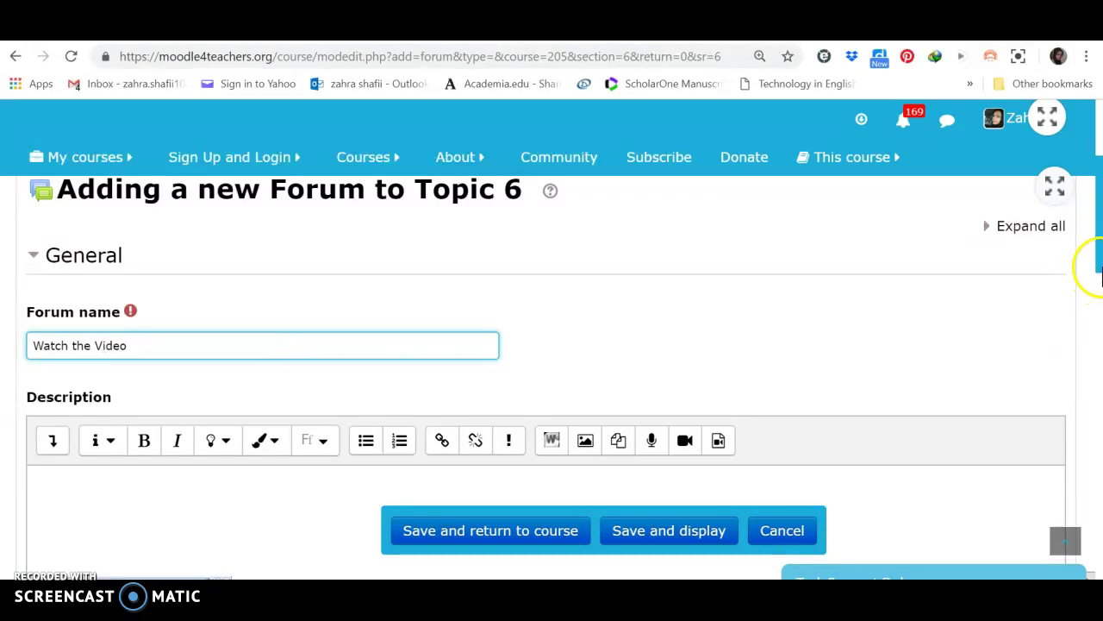
{"action": "right_click", "coordinate": [1100, 269]}
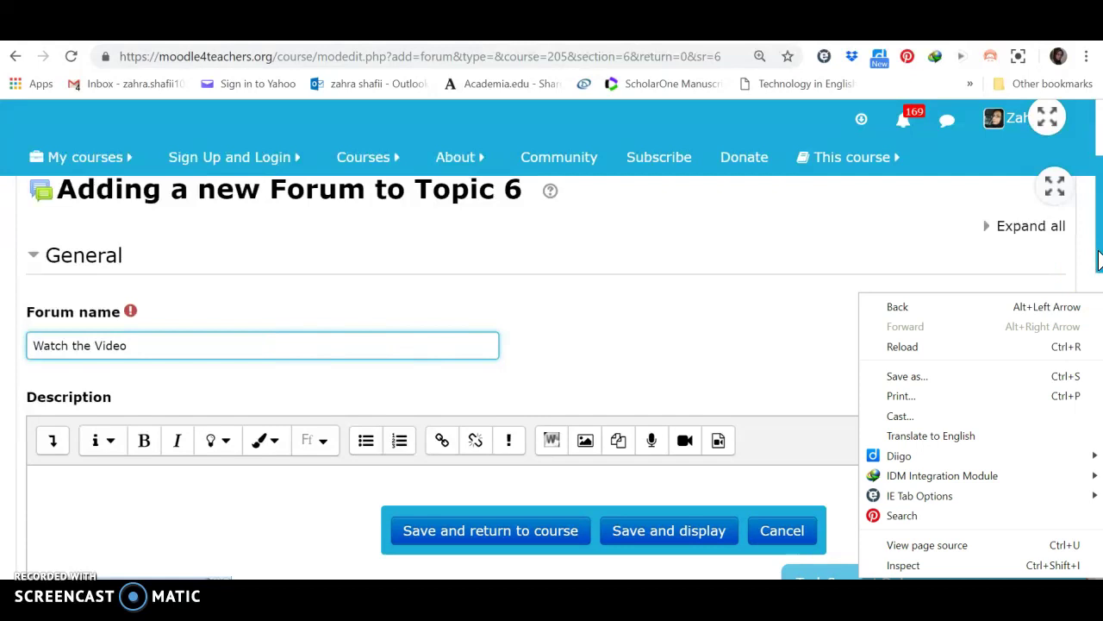
{"action": "right_click", "coordinate": [1099, 254]}
Begin the forum description with "Watch the video and express your ideas about it"
{"action": "scroll", "coordinate": [1098, 254], "scroll_direction": "down", "scroll_amount": 2}
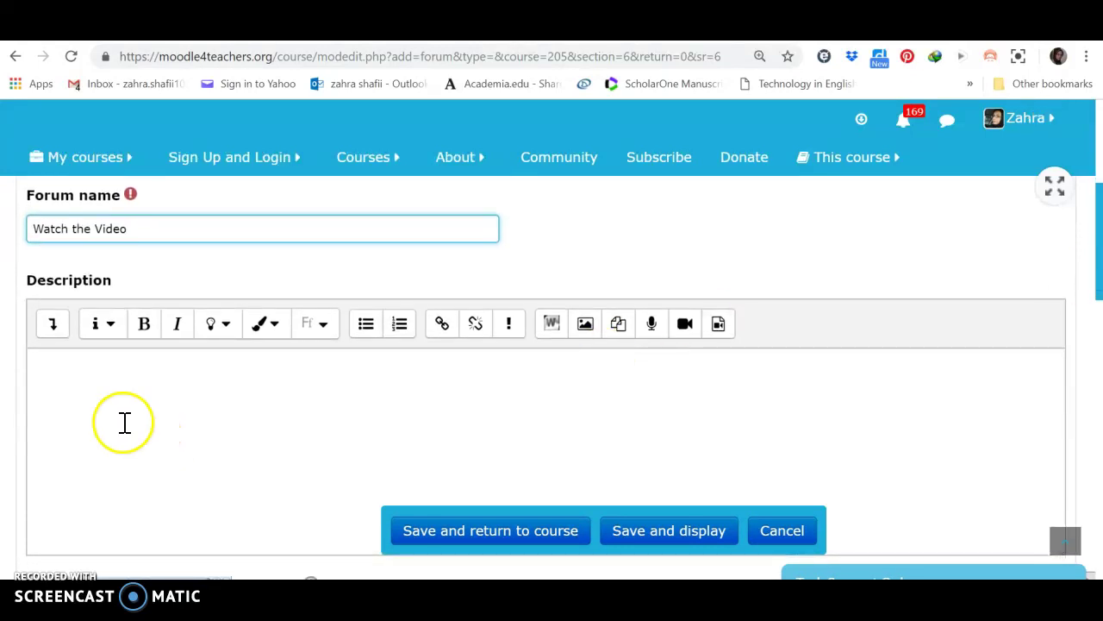
{"action": "left_click", "coordinate": [114, 396]}
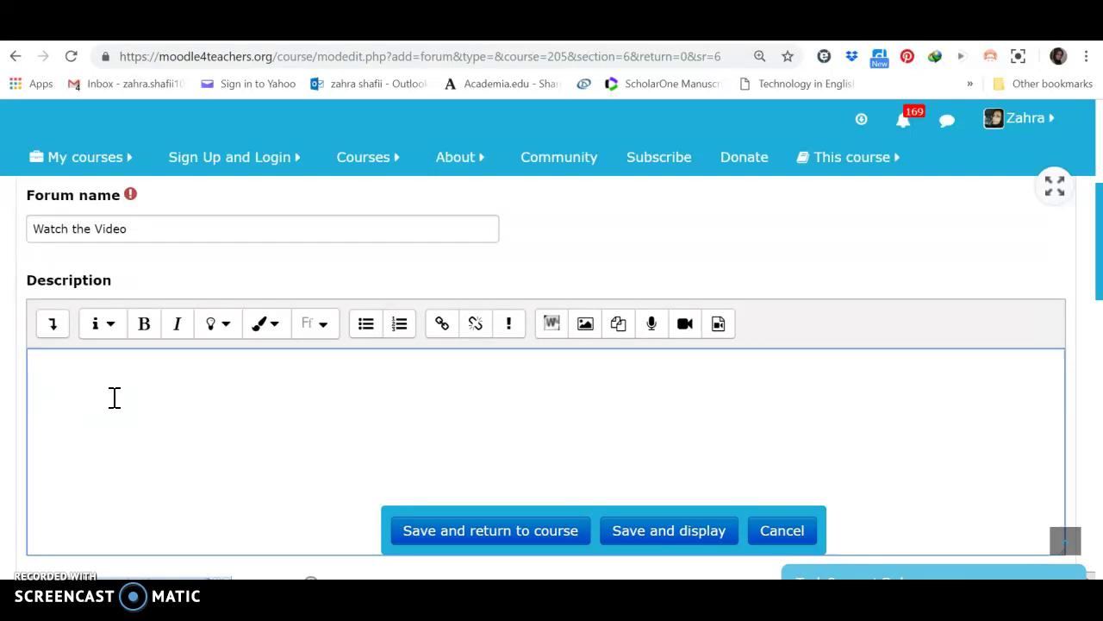
{"action": "type", "text": "Watch the video"}
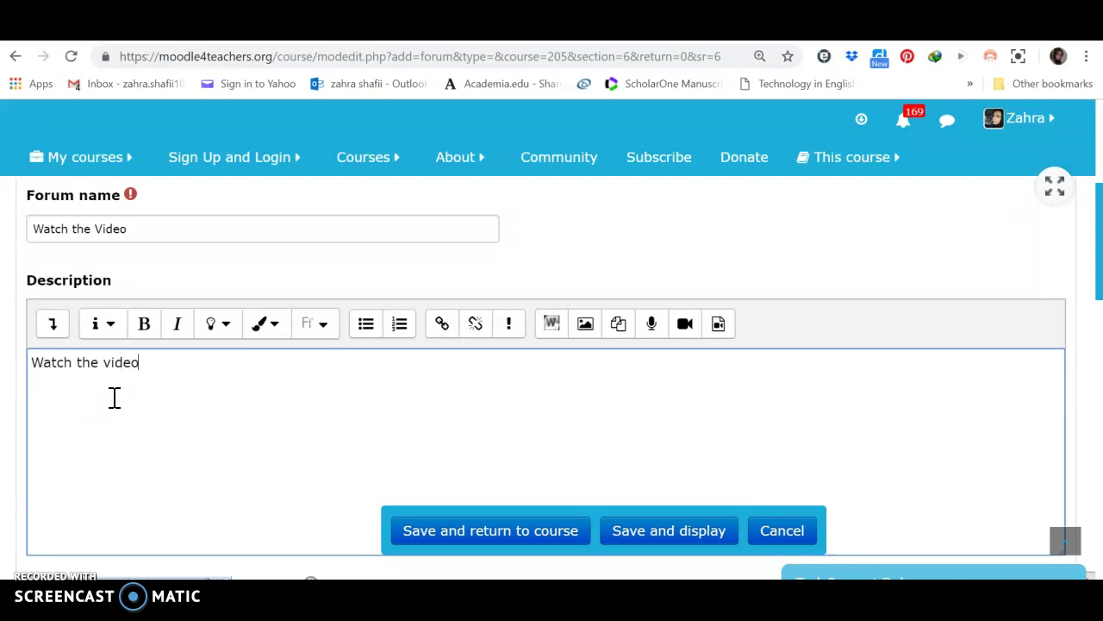
{"action": "type", "text": " and express your opinions"}
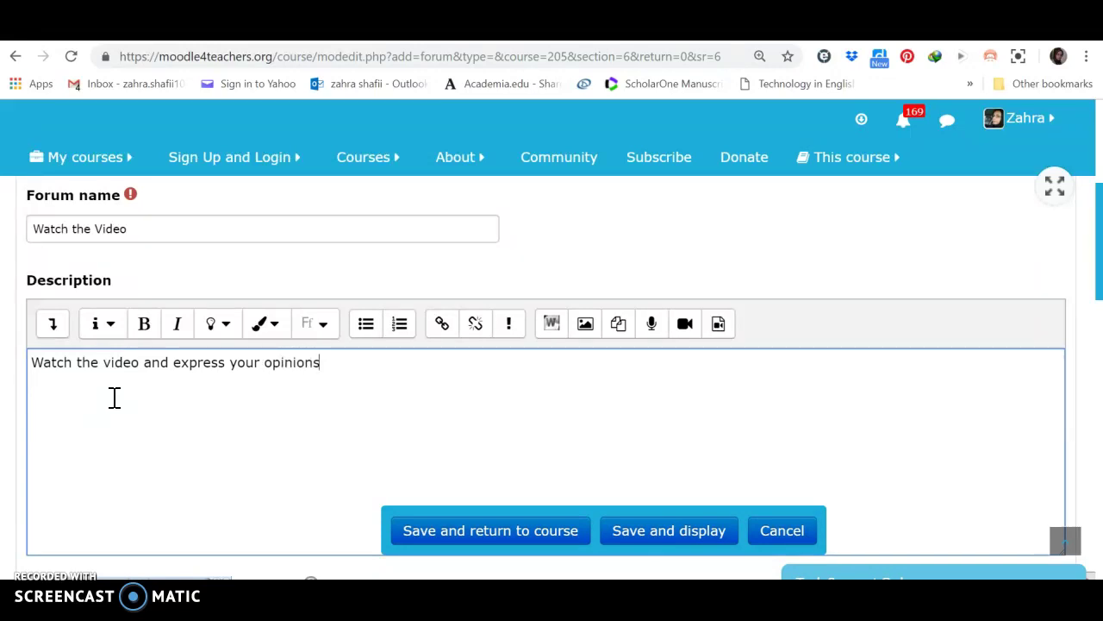
{"action": "key", "text": "BackSpace"}
{"action": "key", "text": "BackSpace"}
{"action": "key", "text": "BackSpace"}
{"action": "key", "text": "BackSpace"}
{"action": "key", "text": "BackSpace"}
{"action": "key", "text": "BackSpace"}
{"action": "key", "text": "BackSpace"}
{"action": "key", "text": "BackSpace"}
{"action": "type", "text": "ideas about it"}
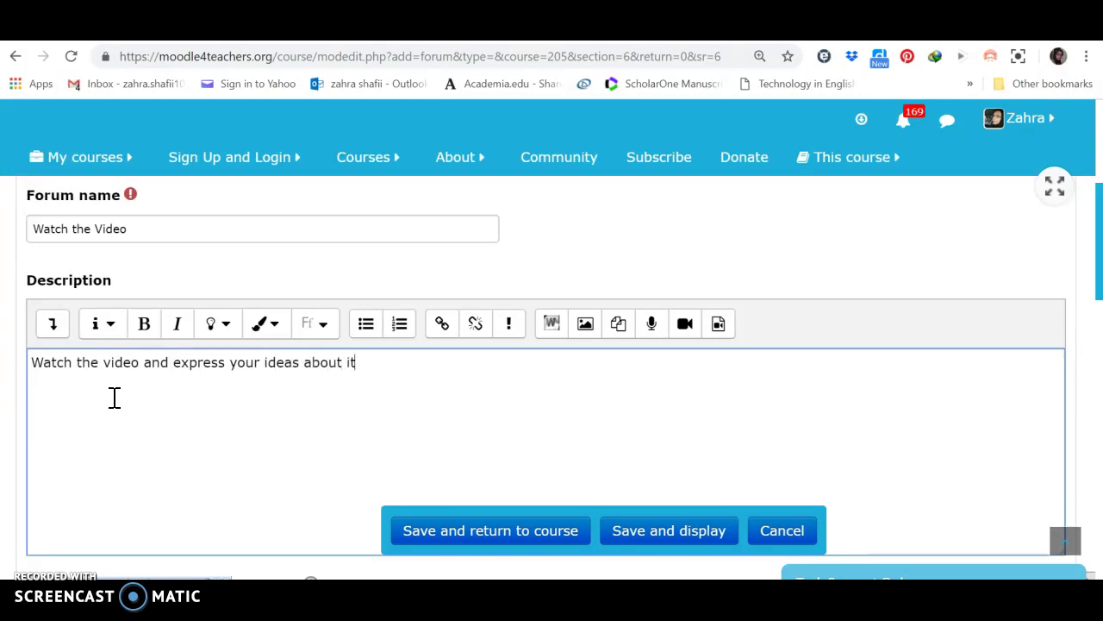
Continue the description with ". Ask any question. Comment on at least two other people."
{"action": "type", "text": ". Ask any question"}
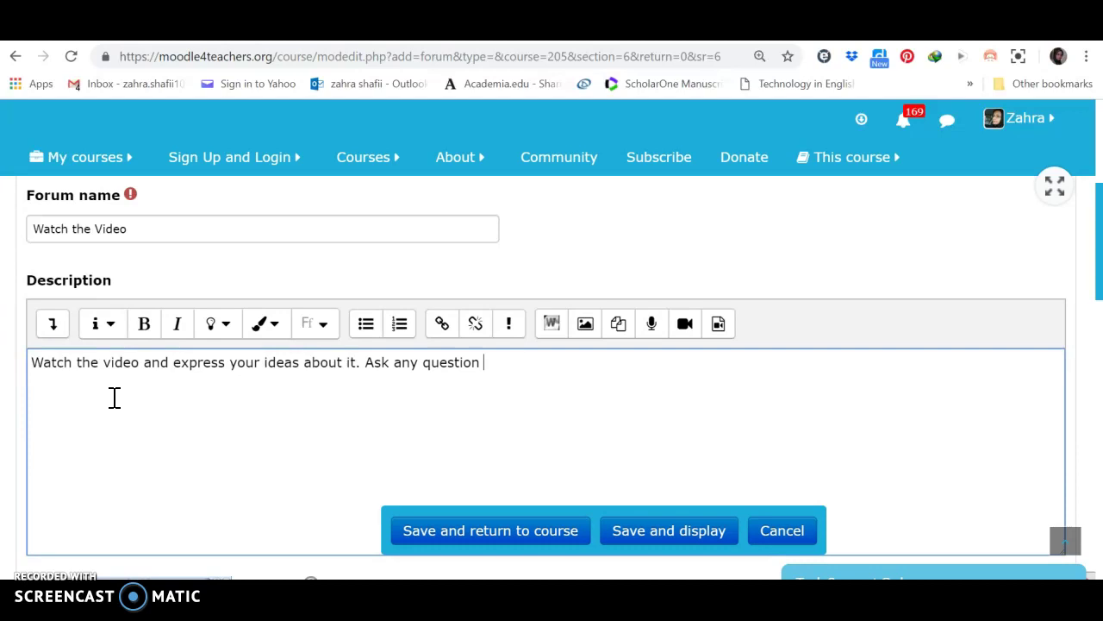
{"action": "type", "text": ". A"}
{"action": "key", "text": "BackSpace"}
{"action": "type", "text": "Comment on at least two"}
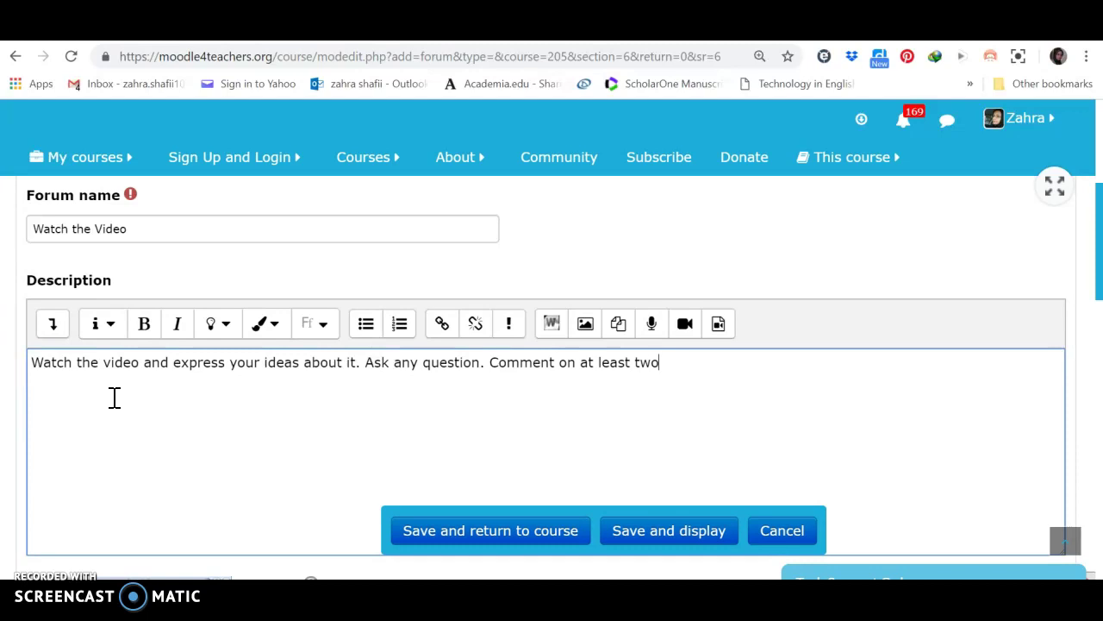
{"action": "type", "text": " other"}
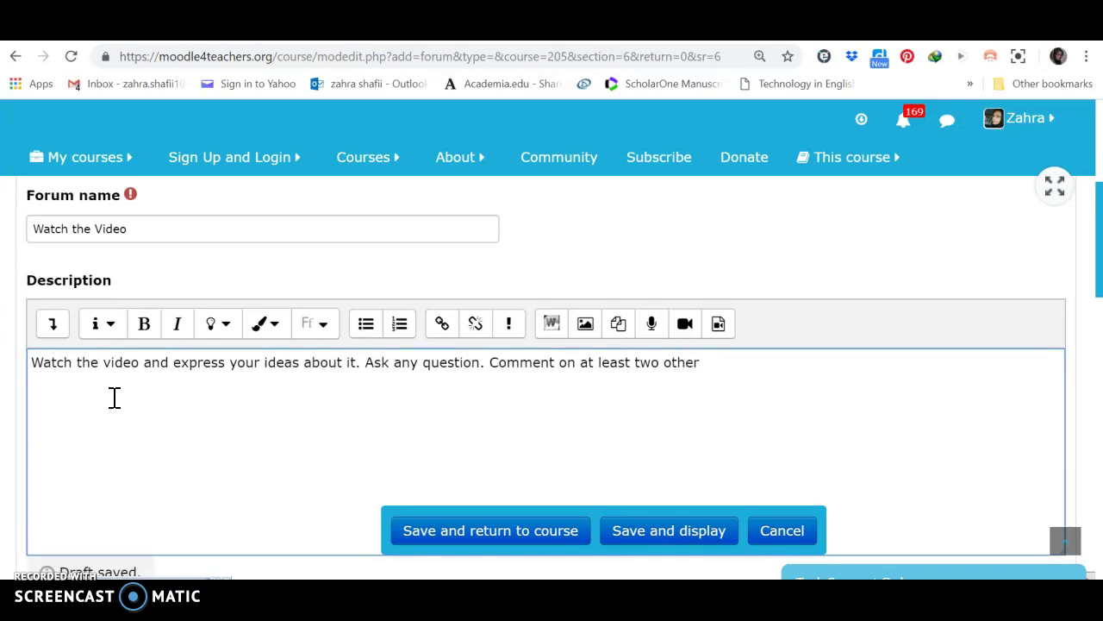
{"action": "type", "text": " par"}
{"action": "key", "text": "BackSpace"}
{"action": "key", "text": "BackSpace"}
{"action": "key", "text": "BackSpace"}
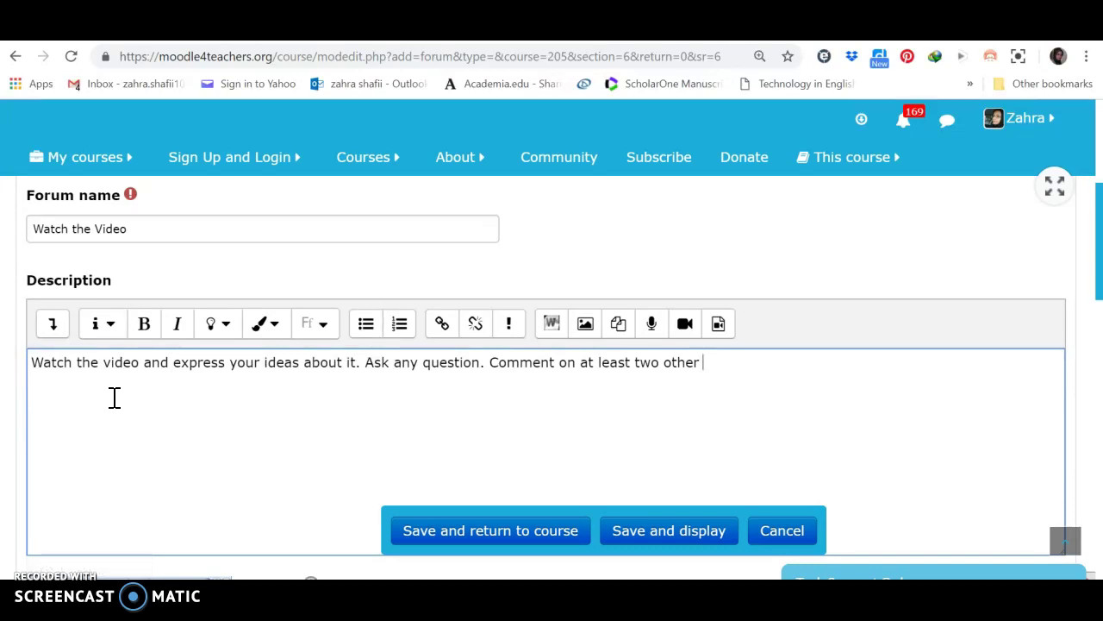
{"action": "type", "text": "people."}
Switch to the YouTube video on presentation skills and high impact introductions and copy its share link
{"action": "left_click", "coordinate": [73, 37]}
{"action": "left_click", "coordinate": [184, 105]}
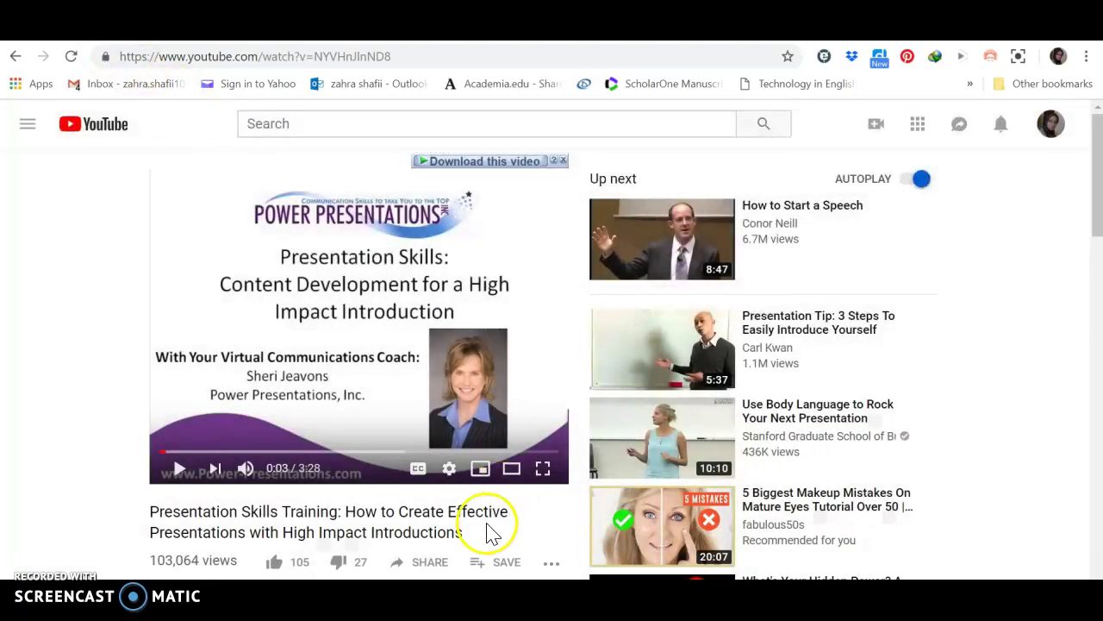
{"action": "left_click", "coordinate": [431, 564]}
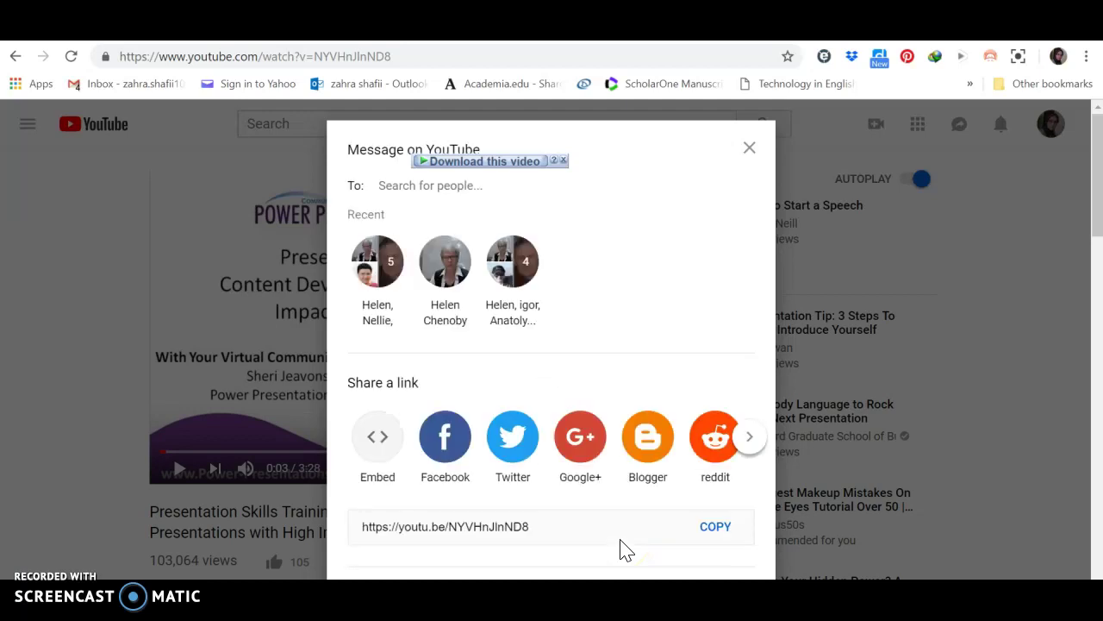
{"action": "left_click", "coordinate": [707, 528]}
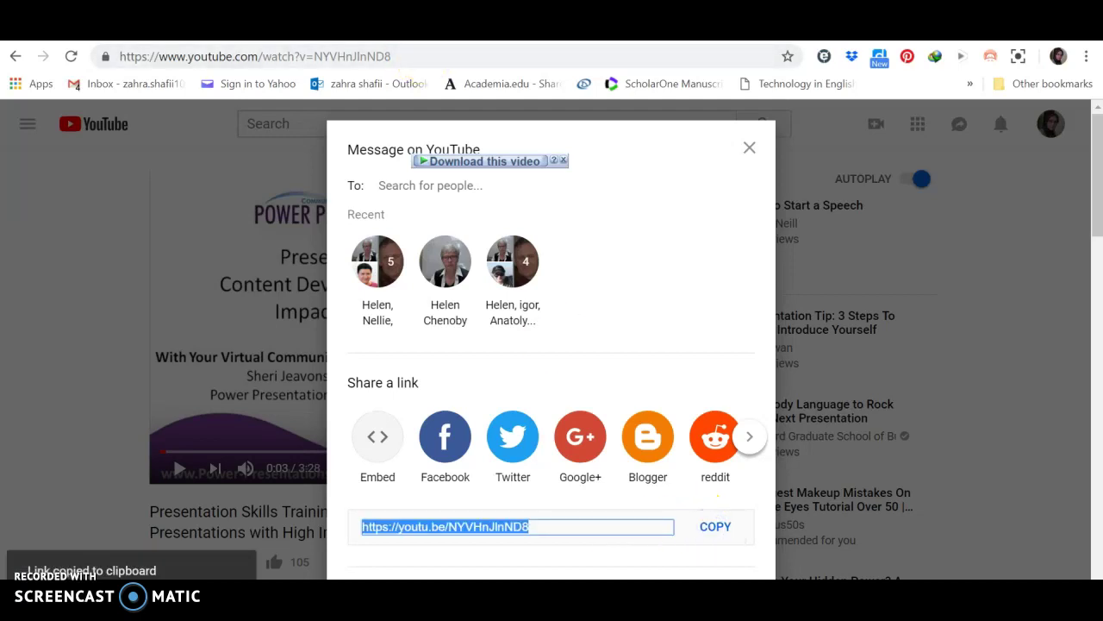
Return to the Moodle forum form and paste the copied video link on the line below the description text
{"action": "key", "text": "ctrl+Tab"}
{"action": "right_click", "coordinate": [62, 402]}
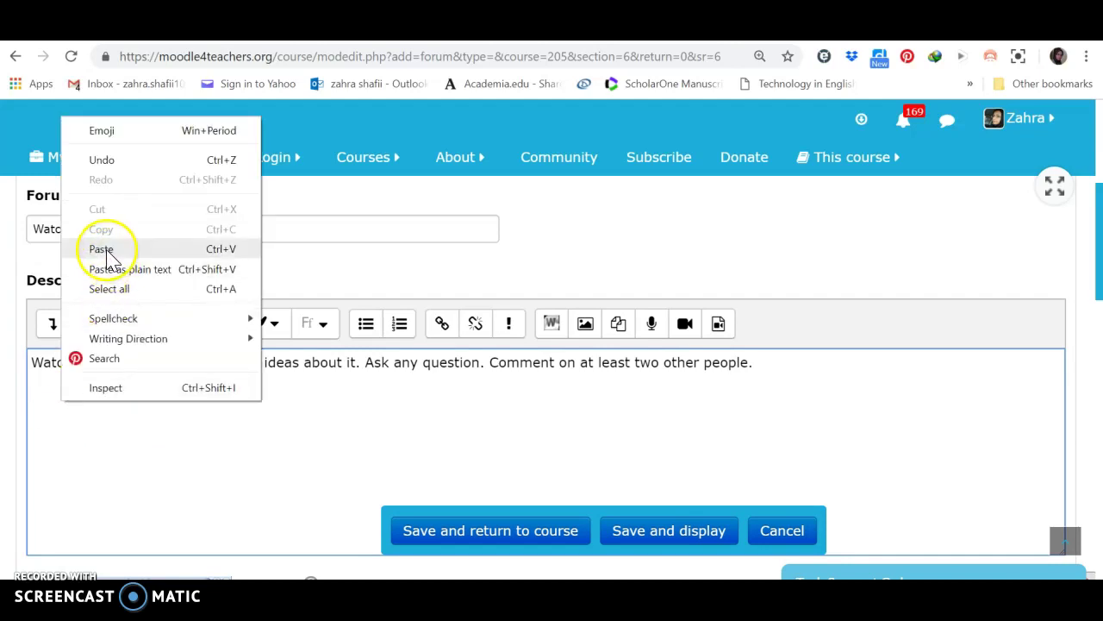
{"action": "left_click", "coordinate": [102, 249]}
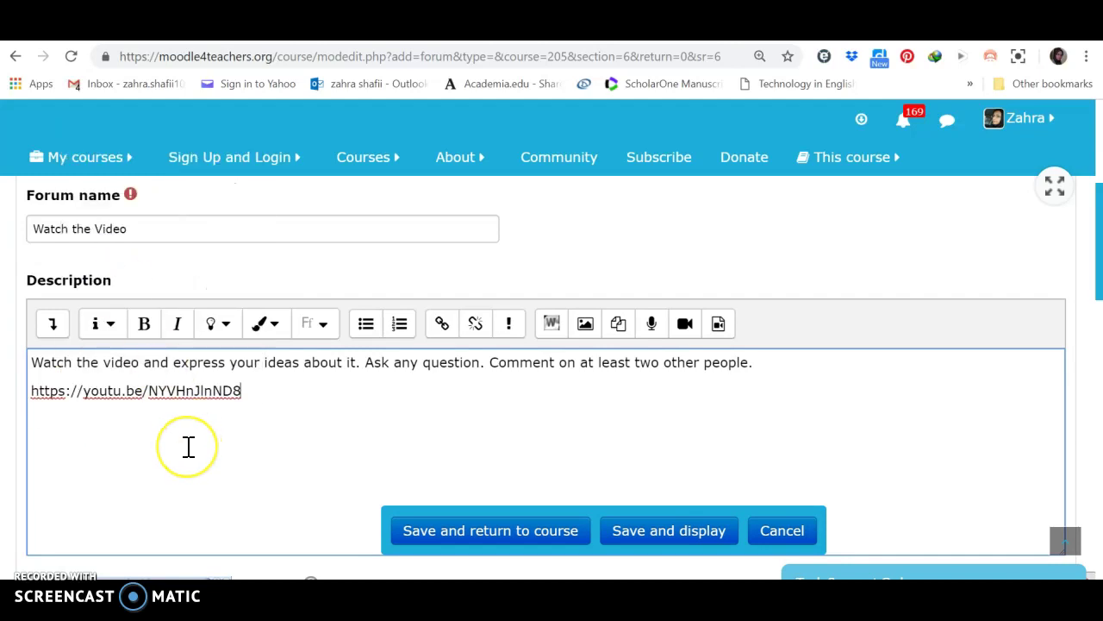
{"action": "triple_click", "coordinate": [175, 393]}
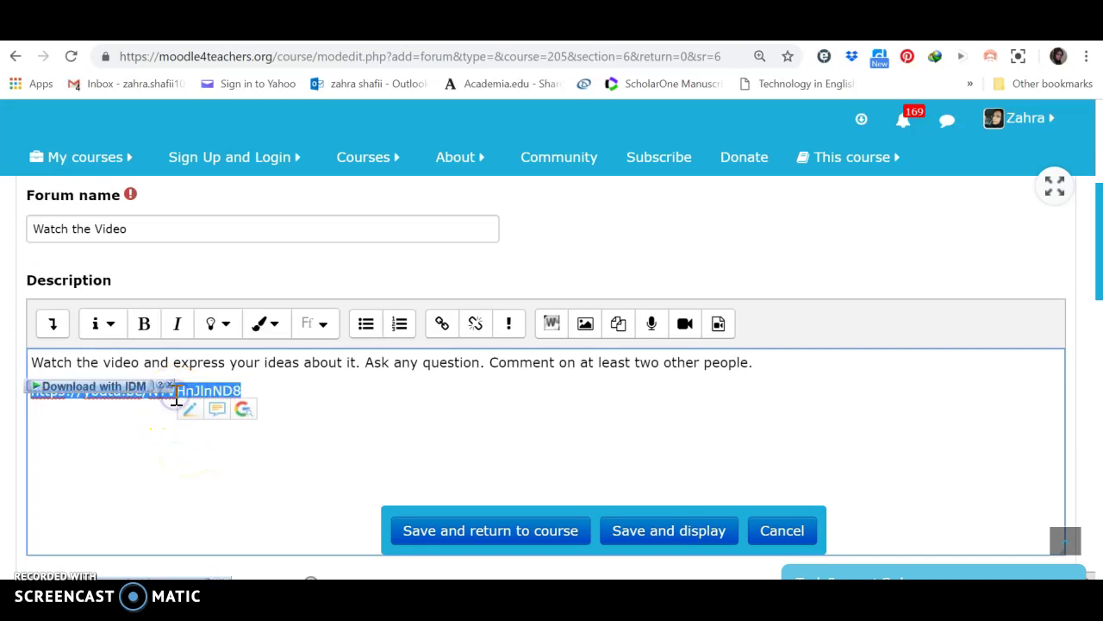
{"action": "left_click", "coordinate": [442, 326]}
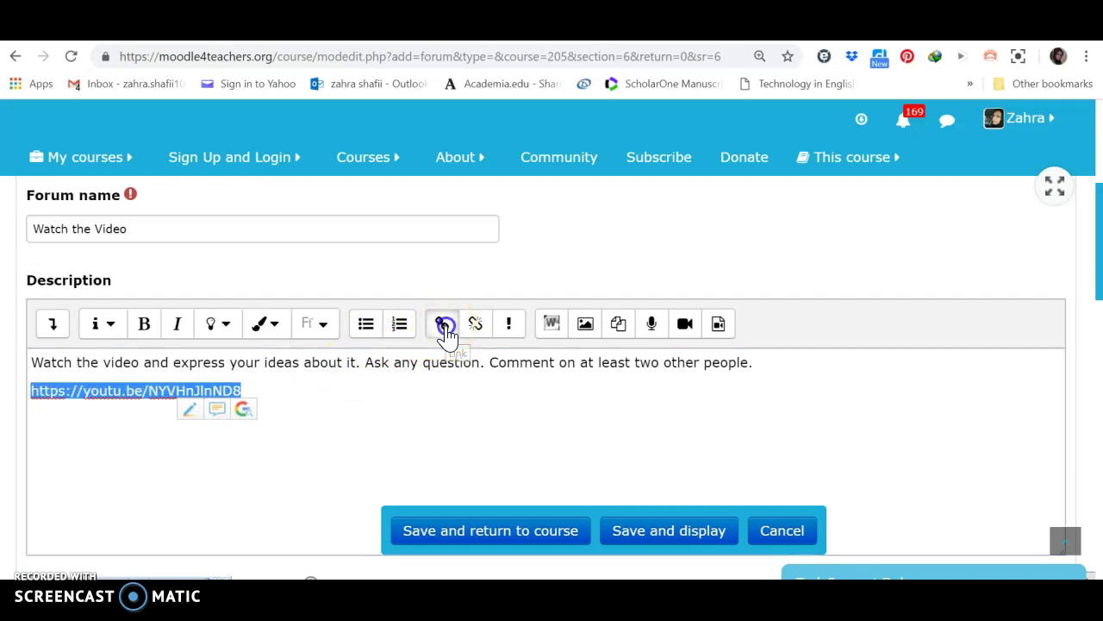
{"action": "left_click", "coordinate": [429, 327]}
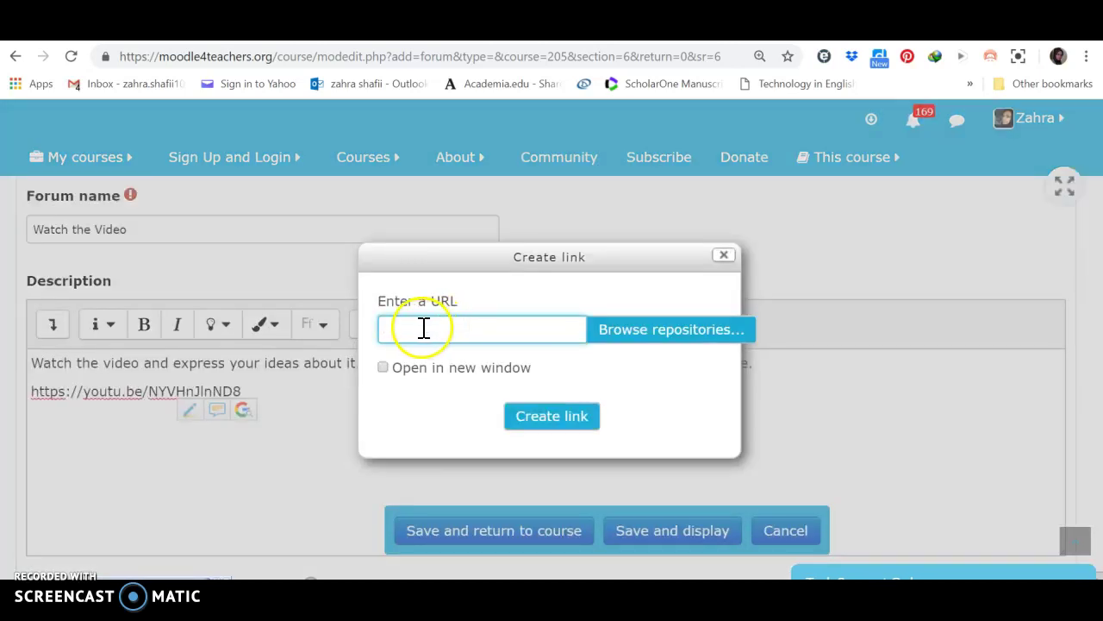
{"action": "right_click", "coordinate": [423, 329]}
{"action": "left_click", "coordinate": [487, 184]}
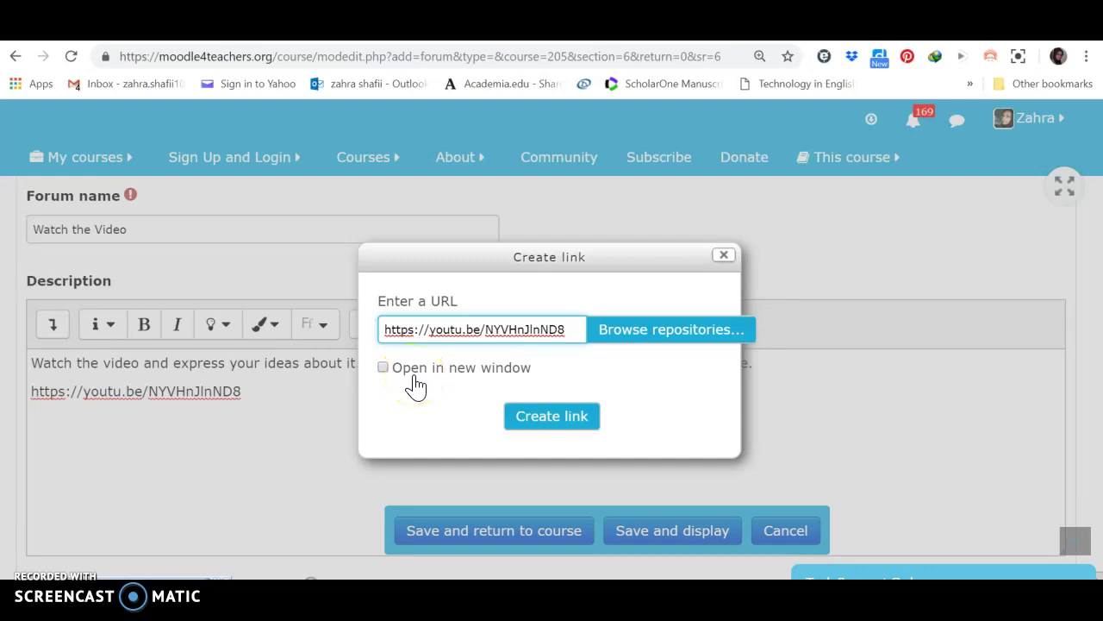
{"action": "left_click", "coordinate": [543, 422]}
{"action": "left_click", "coordinate": [542, 422]}
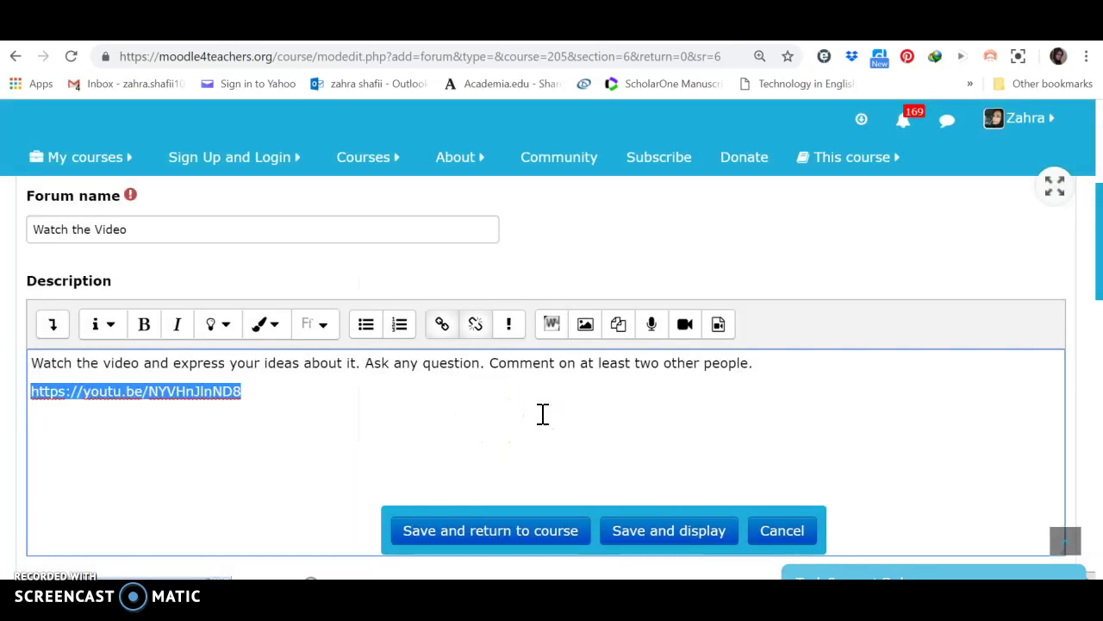
{"action": "left_click", "coordinate": [542, 414]}
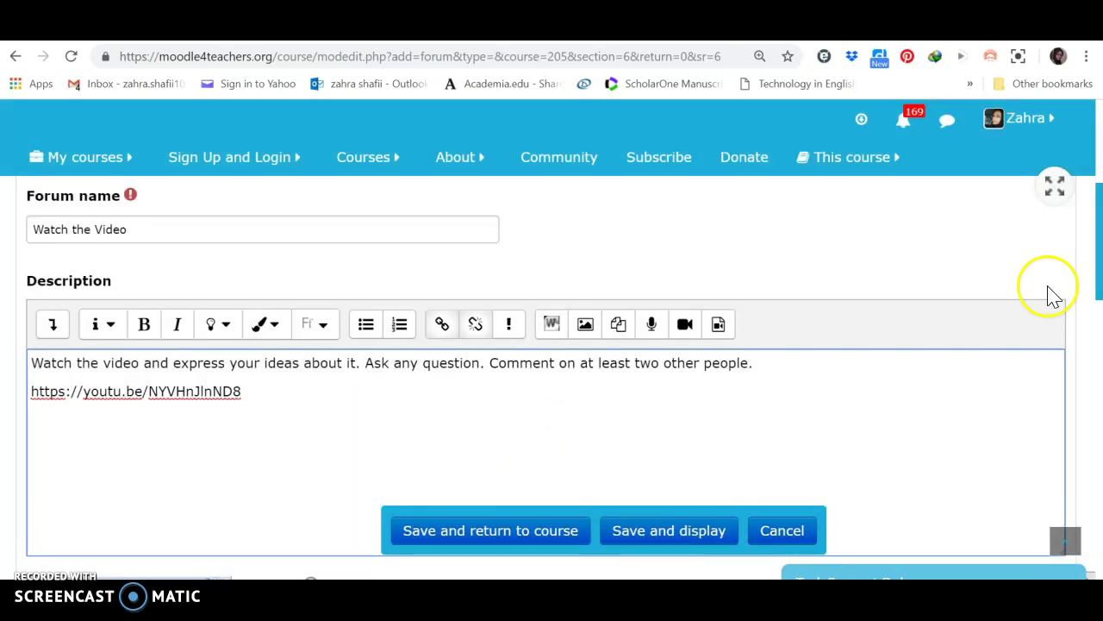
Expand the forum's Attachments and word count settings and review the attachment size, attachment number and word count options
{"action": "left_click_drag", "start_coordinate": [1098, 231], "coordinate": [1096, 357]}
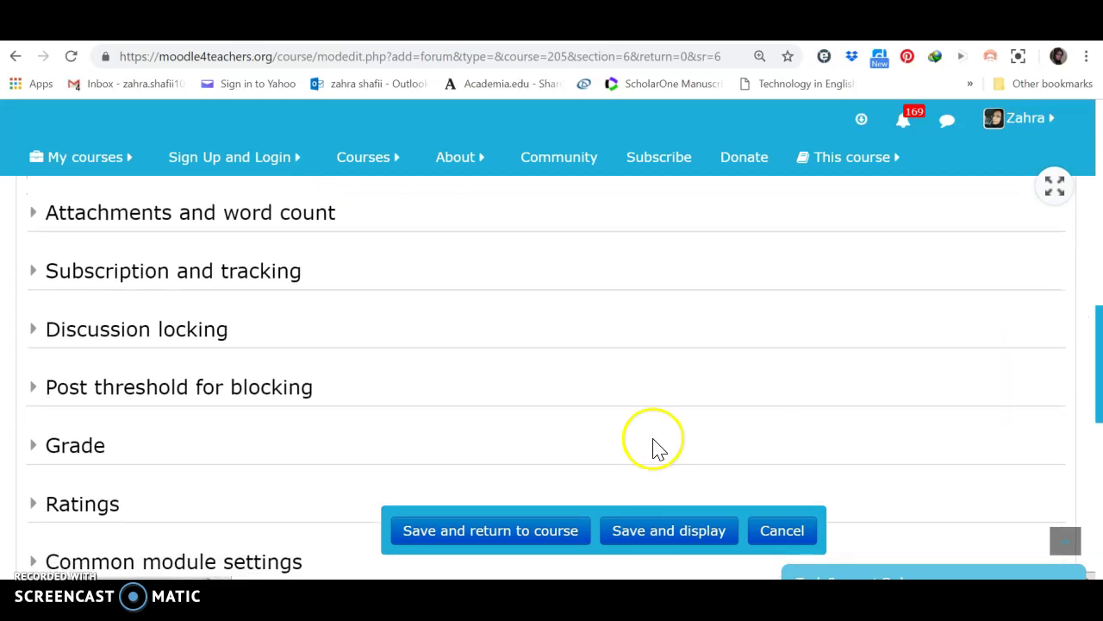
{"action": "left_click", "coordinate": [131, 215]}
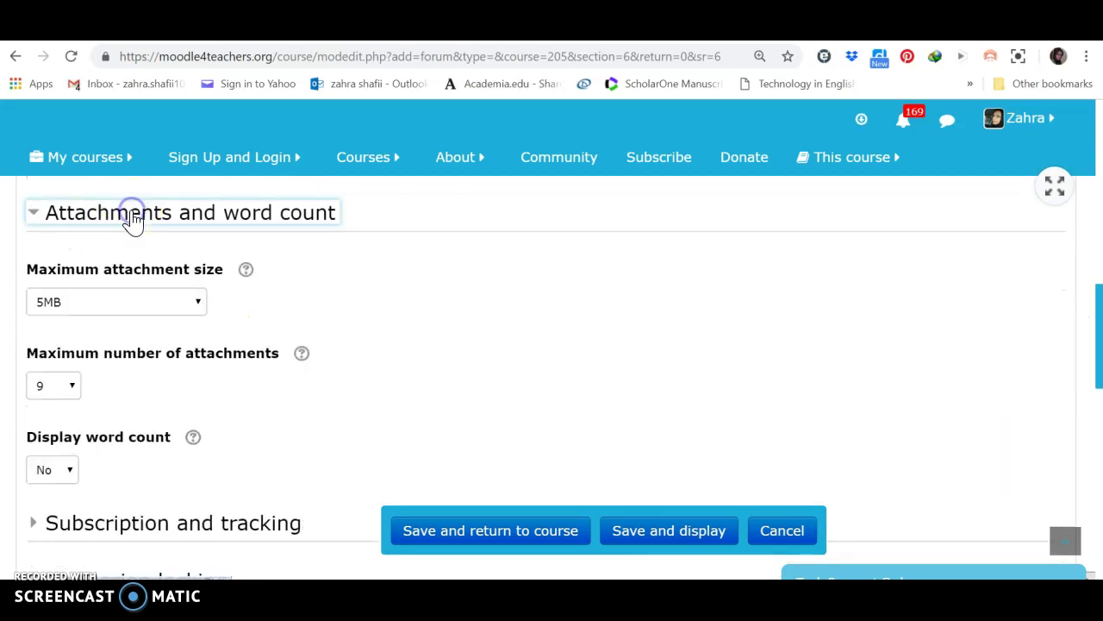
{"action": "scroll", "coordinate": [131, 220], "scroll_direction": "down", "scroll_amount": 4}
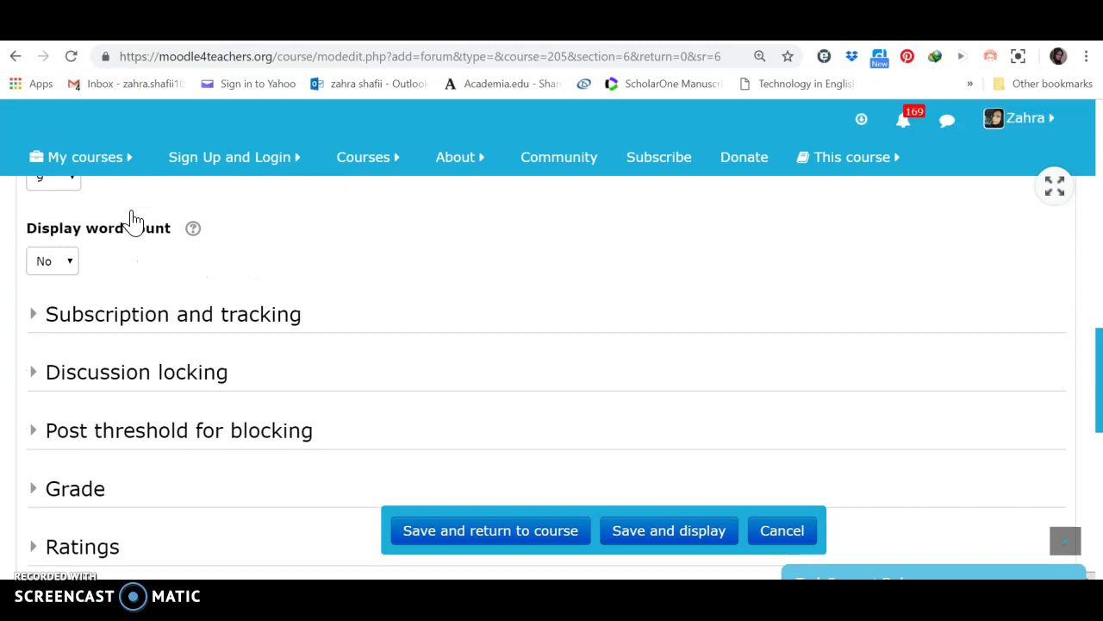
{"action": "left_click", "coordinate": [134, 223]}
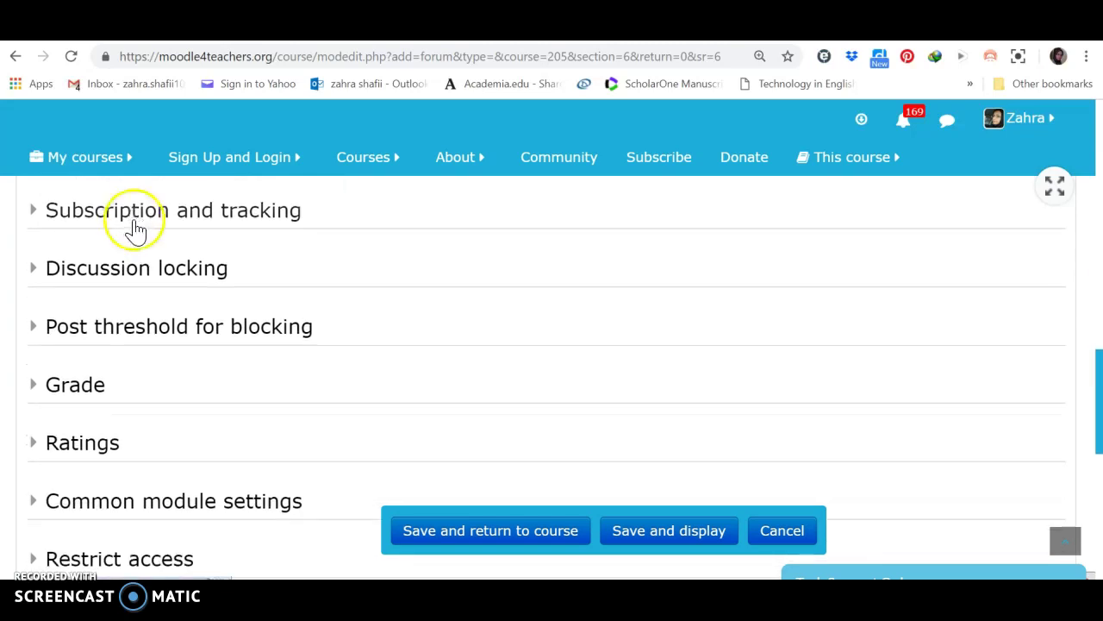
{"action": "left_click", "coordinate": [141, 248]}
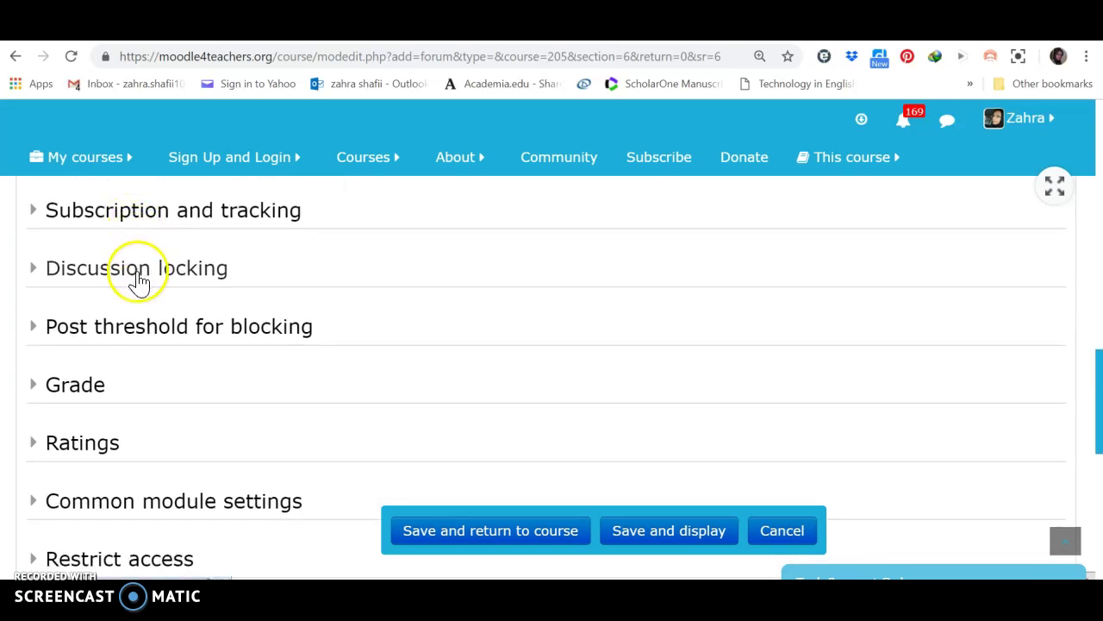
Expand Subscription and tracking and review the available subscription modes and the read tracking option
{"action": "left_click", "coordinate": [165, 221]}
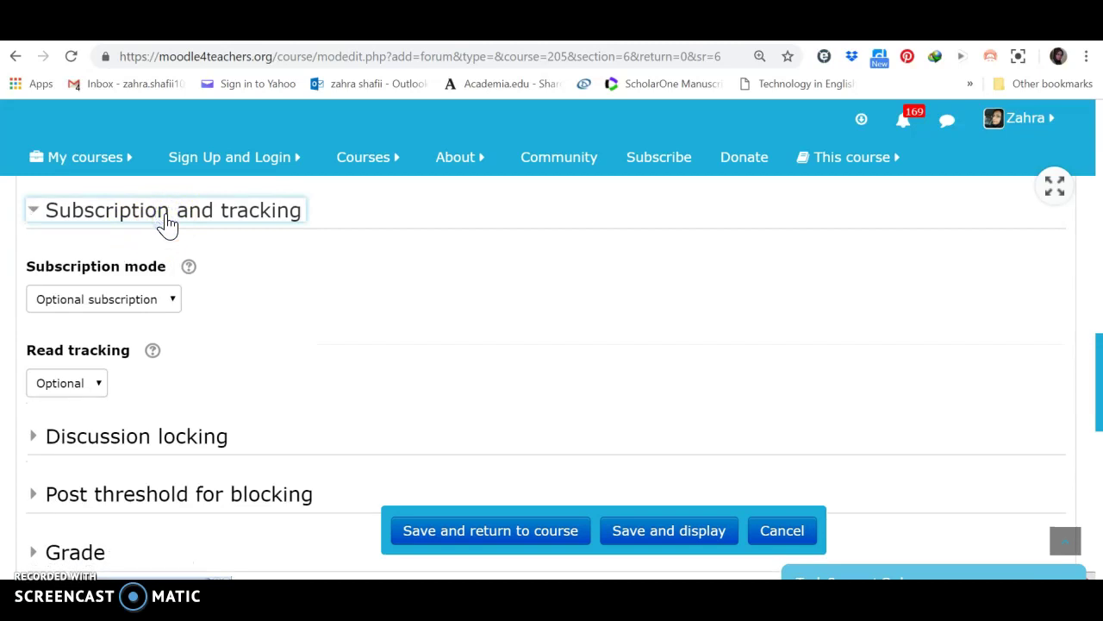
{"action": "left_click", "coordinate": [174, 303]}
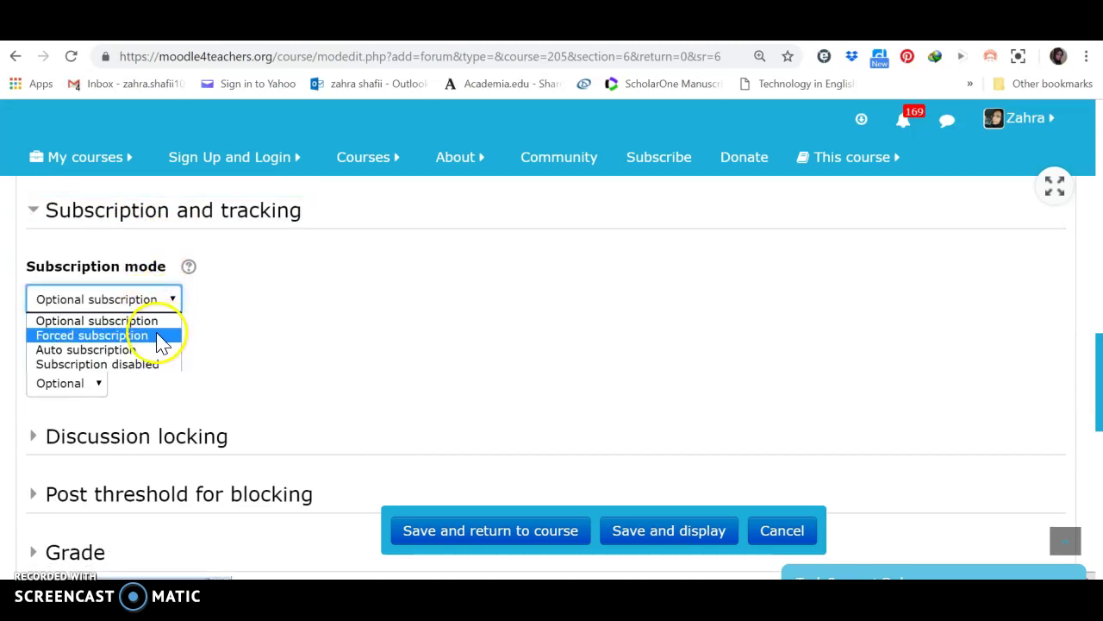
{"action": "left_click", "coordinate": [279, 319]}
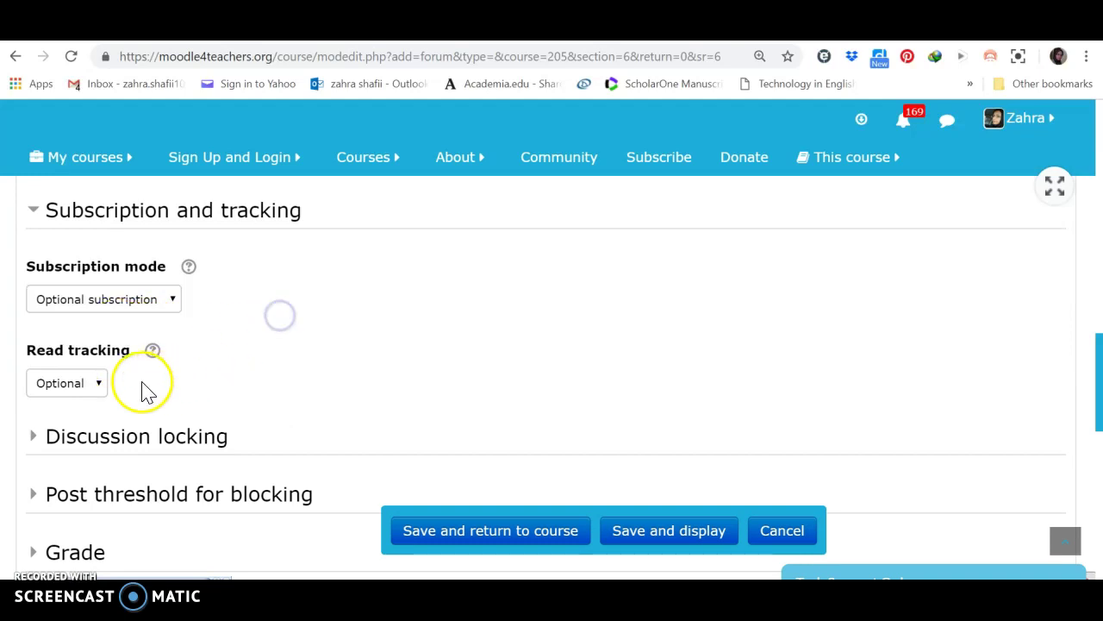
{"action": "scroll", "coordinate": [475, 290], "scroll_direction": "down", "scroll_amount": 3}
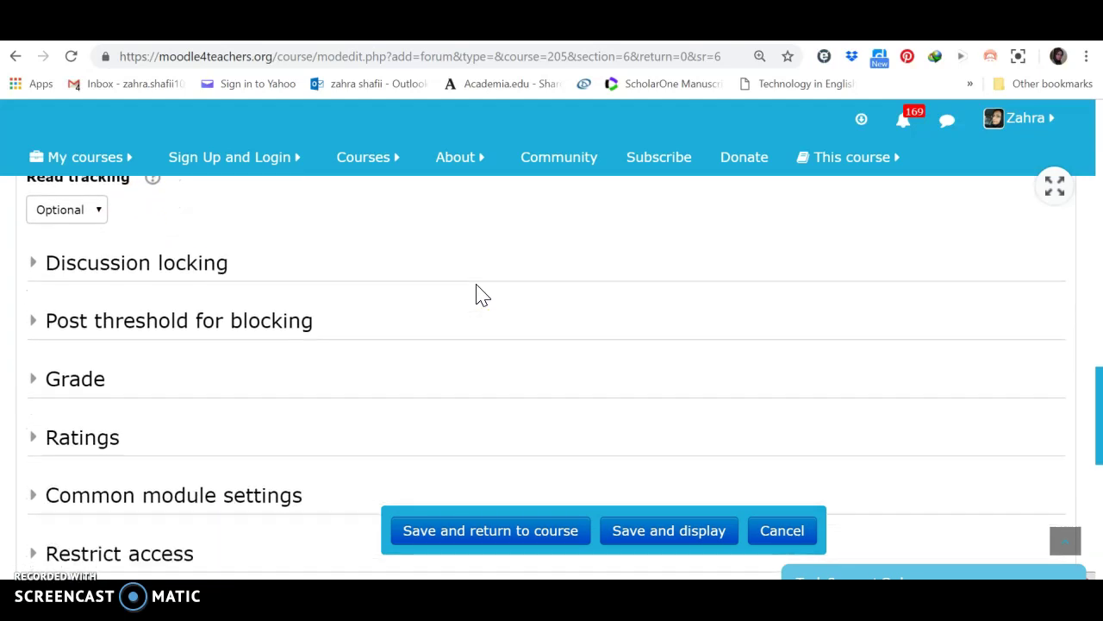
Expand and review the Discussion locking and Post threshold for blocking settings of the forum
{"action": "left_click", "coordinate": [169, 231]}
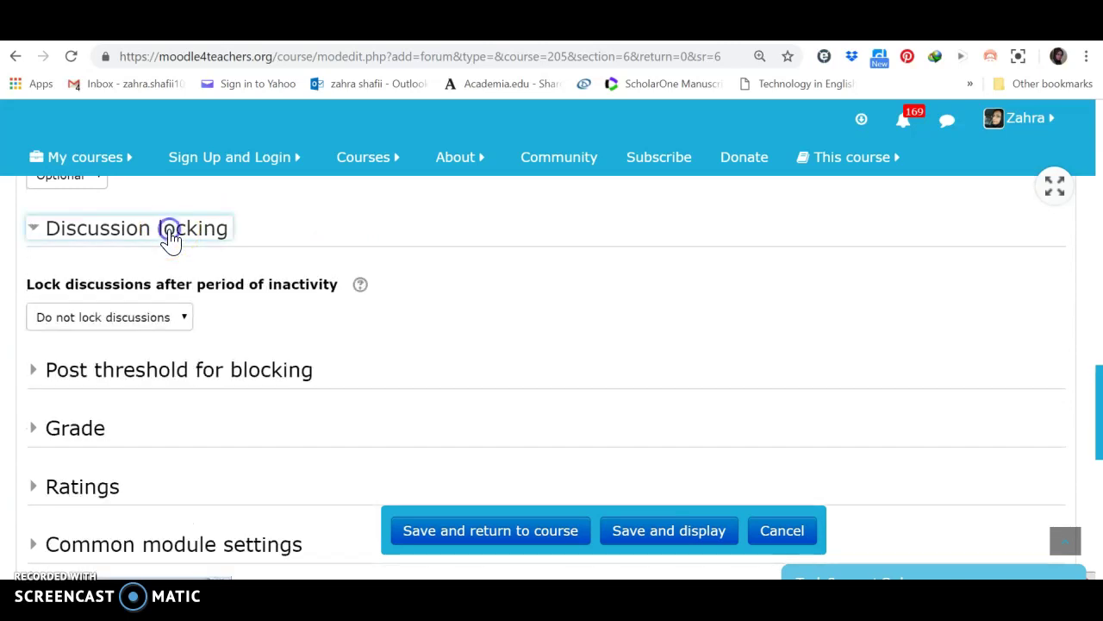
{"action": "scroll", "coordinate": [170, 239], "scroll_direction": "down", "scroll_amount": 2}
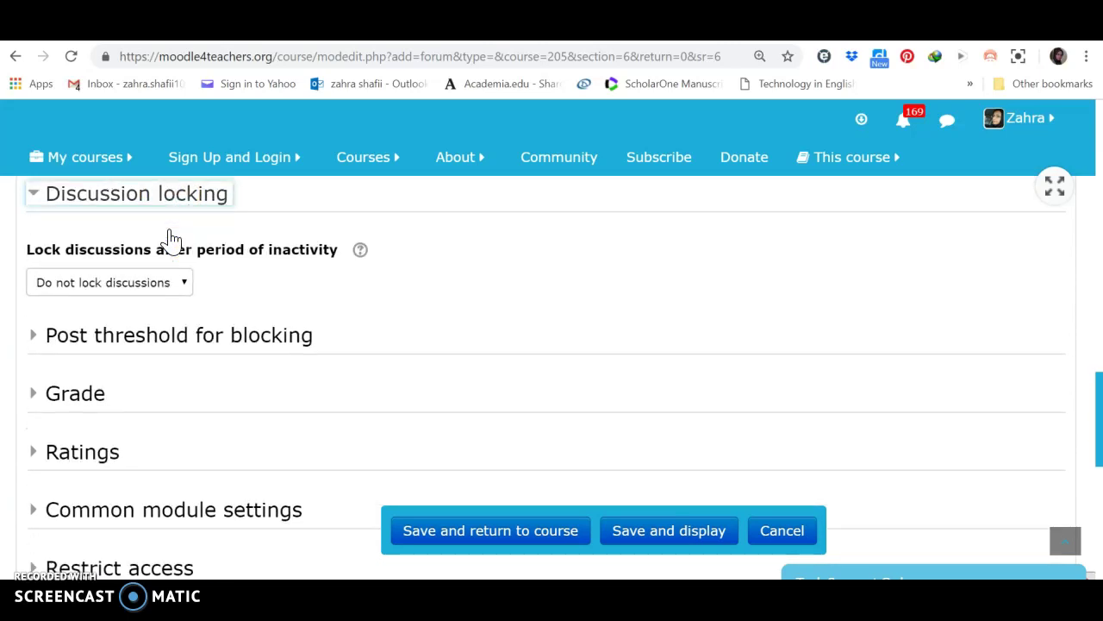
{"action": "left_click", "coordinate": [171, 232]}
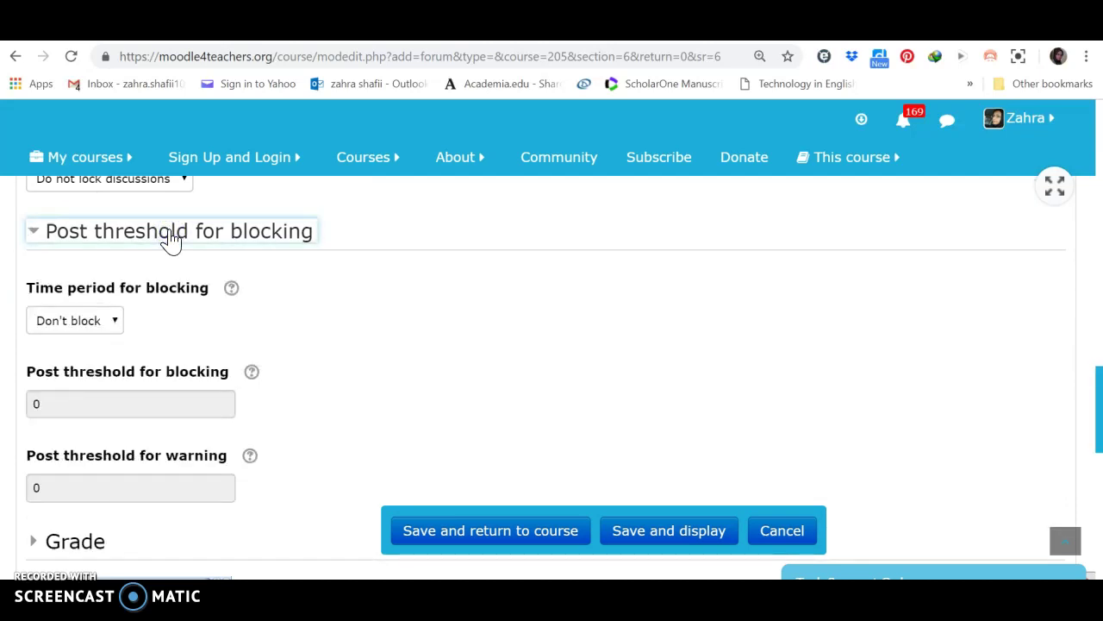
{"action": "scroll", "coordinate": [171, 239], "scroll_direction": "down", "scroll_amount": 3}
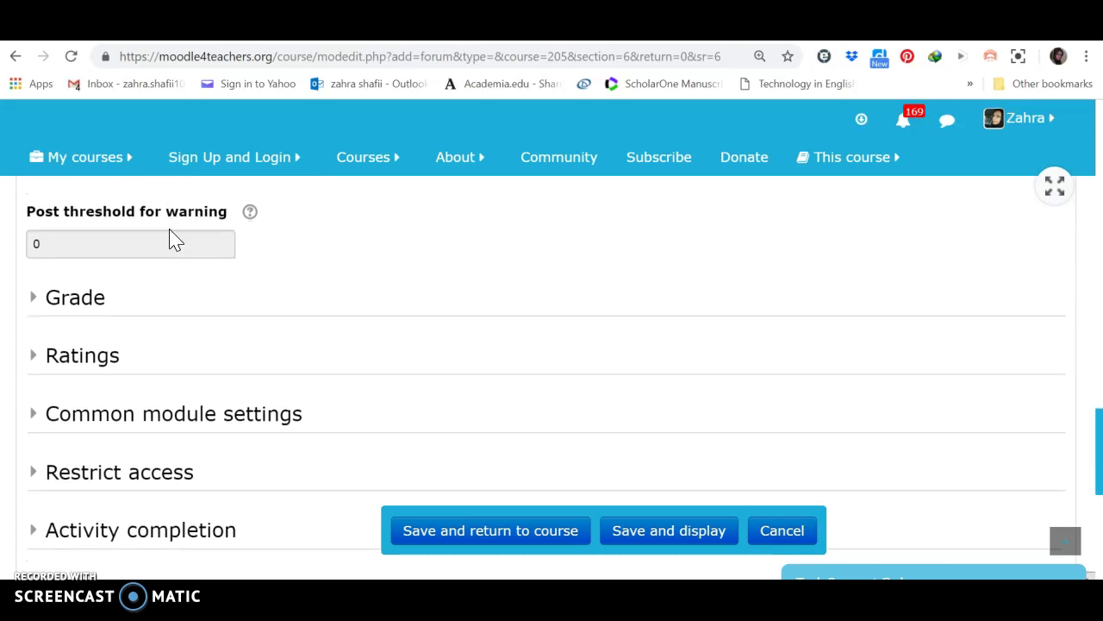
{"action": "scroll", "coordinate": [171, 240], "scroll_direction": "down", "scroll_amount": 1}
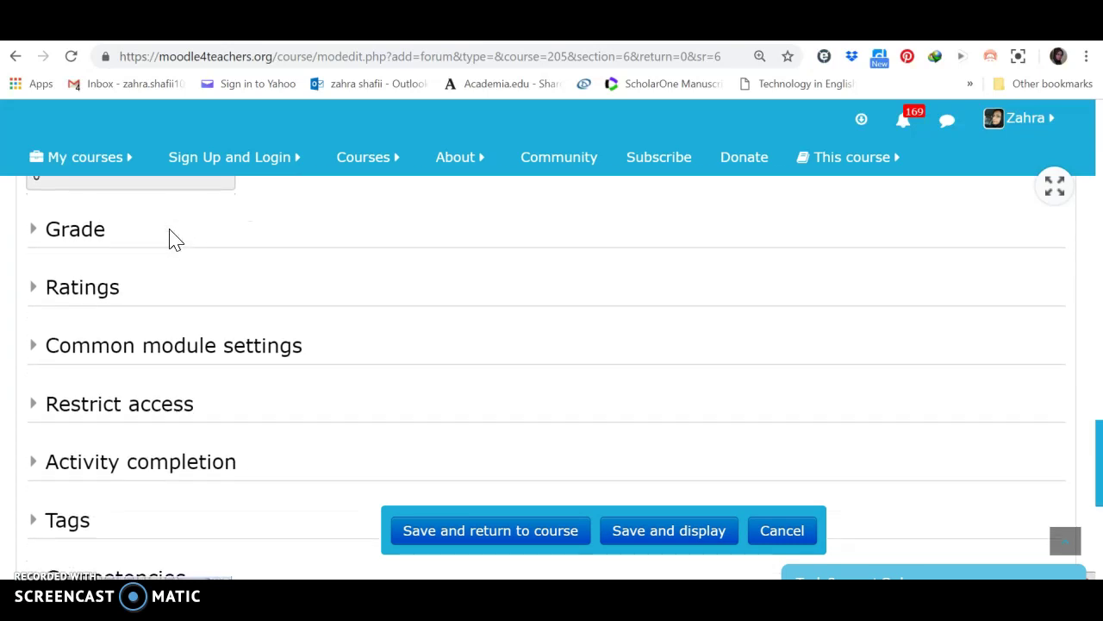
Expand the forum's Grade settings and review the grade category and grade to pass
{"action": "left_click", "coordinate": [99, 234]}
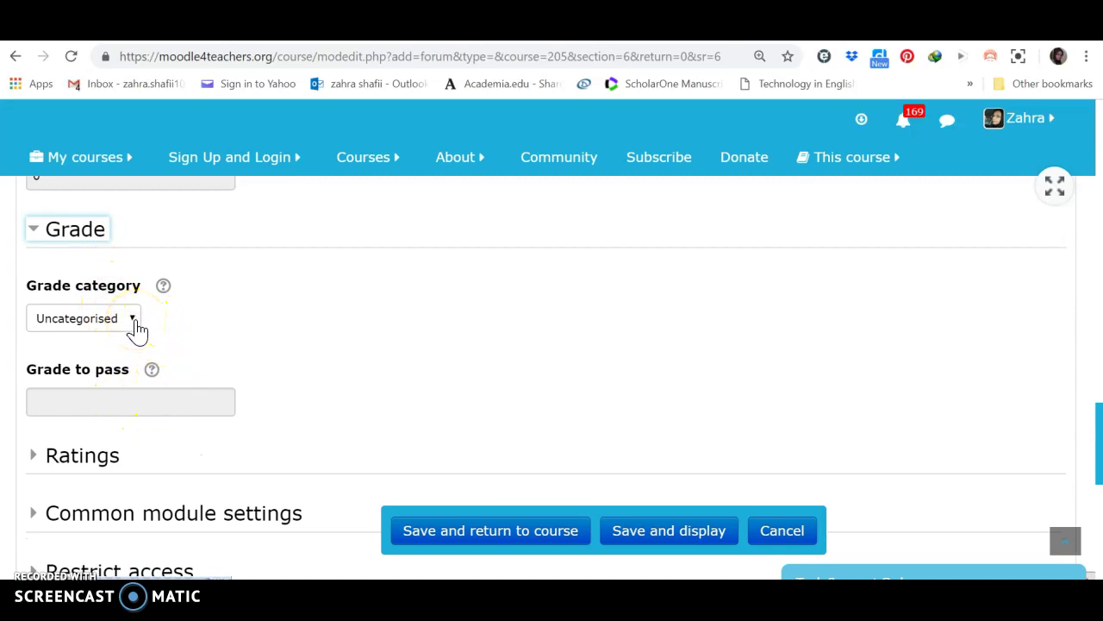
{"action": "scroll", "coordinate": [334, 294], "scroll_direction": "down", "scroll_amount": 2}
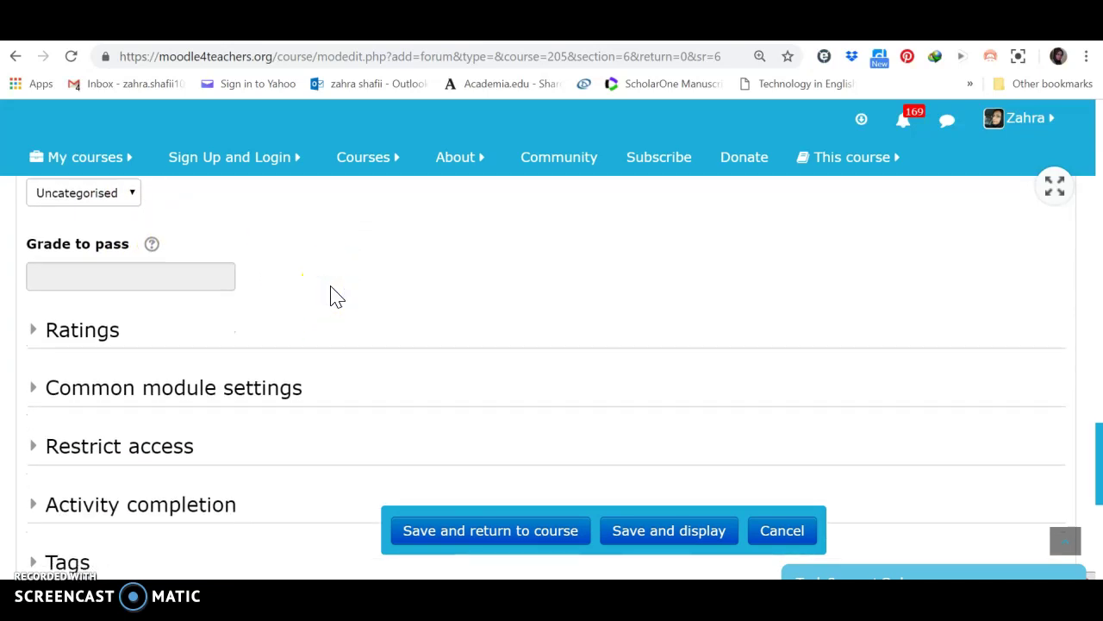
{"action": "scroll", "coordinate": [336, 296], "scroll_direction": "down", "scroll_amount": 1}
{"action": "scroll", "coordinate": [336, 295], "scroll_direction": "down", "scroll_amount": 2}
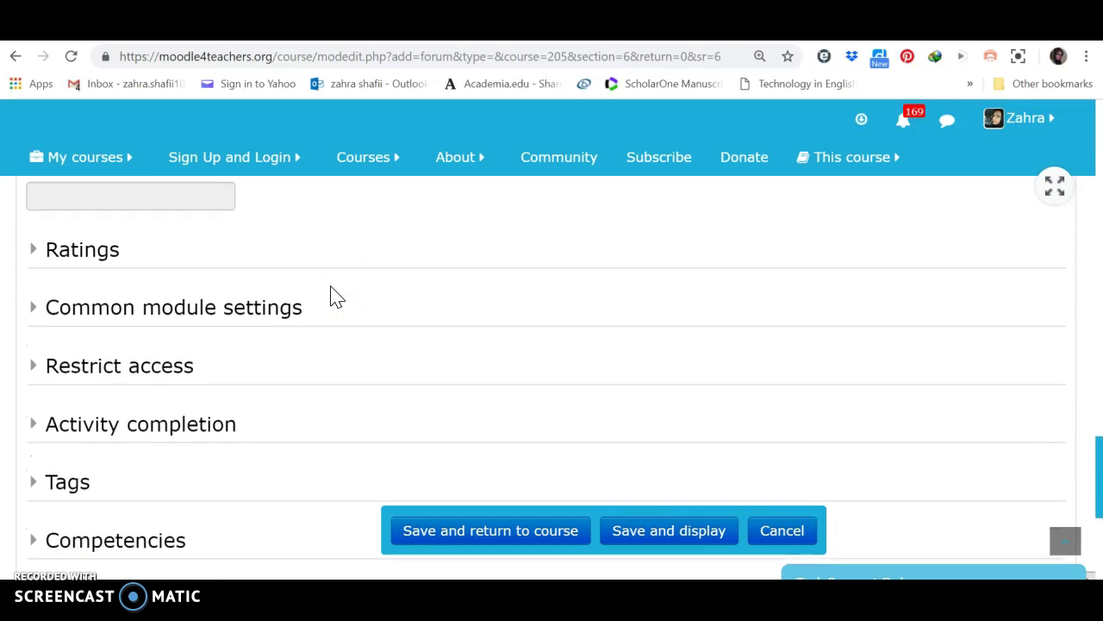
Expand the Ratings settings and review the aggregate type, scale and date range restriction options
{"action": "left_click", "coordinate": [98, 227]}
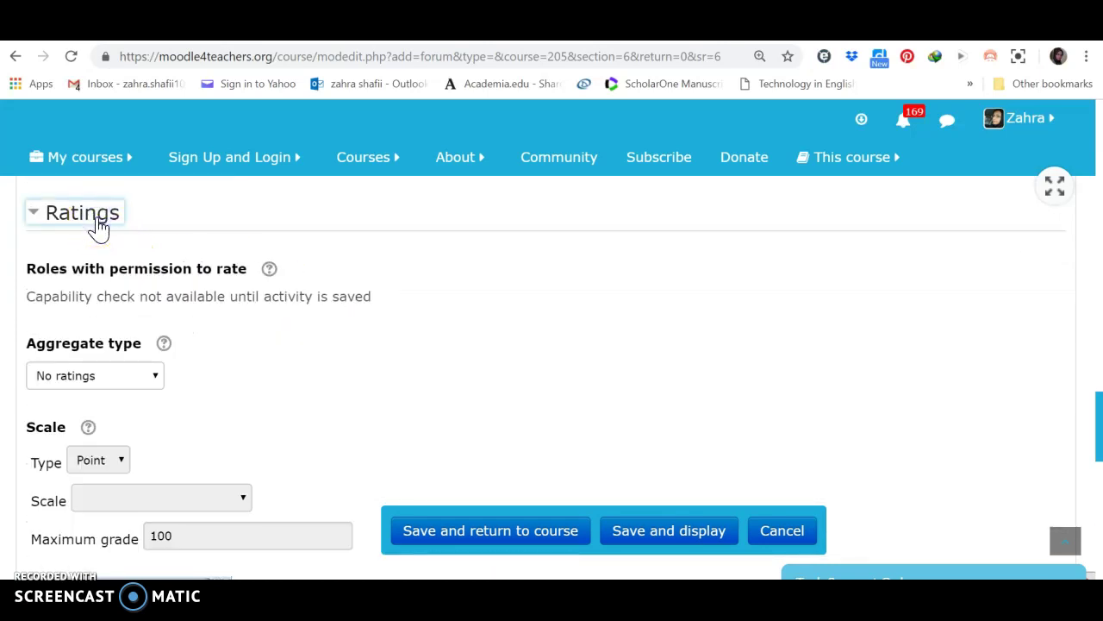
{"action": "scroll", "coordinate": [98, 226], "scroll_direction": "down", "scroll_amount": 5}
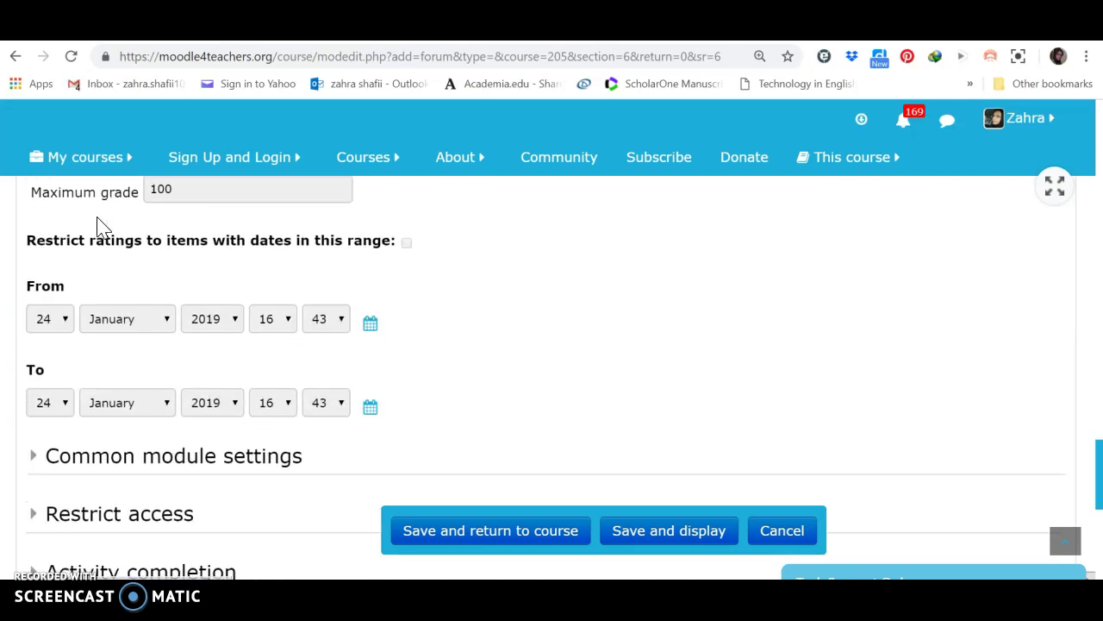
{"action": "scroll", "coordinate": [98, 225], "scroll_direction": "down", "scroll_amount": 1}
{"action": "left_click", "coordinate": [110, 250]}
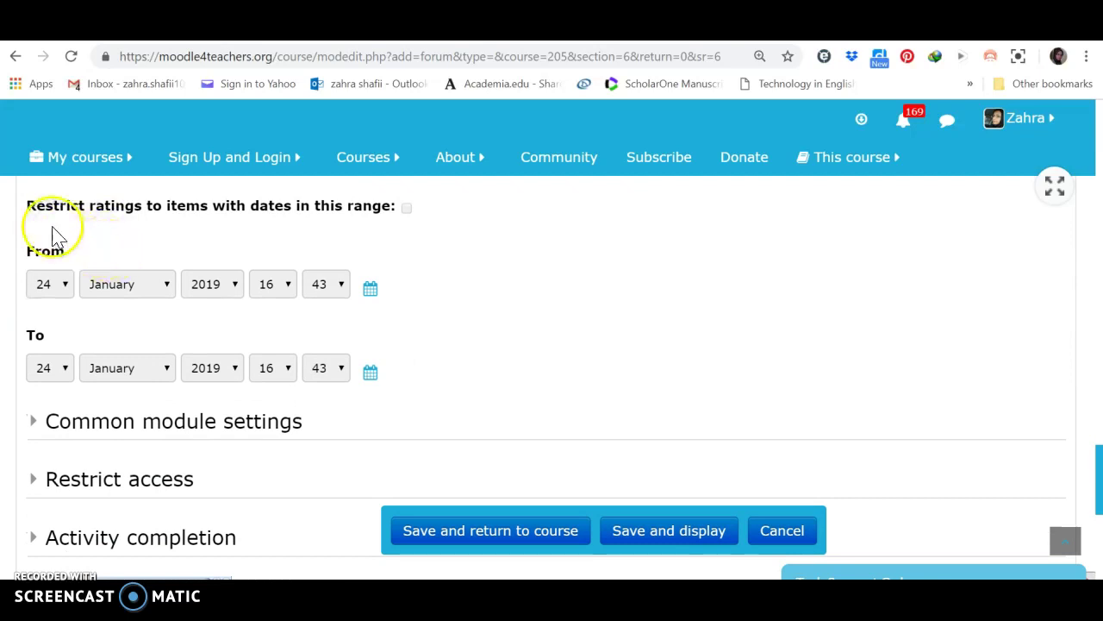
{"action": "scroll", "coordinate": [121, 234], "scroll_direction": "down", "scroll_amount": 2}
{"action": "scroll", "coordinate": [120, 223], "scroll_direction": "down", "scroll_amount": 3}
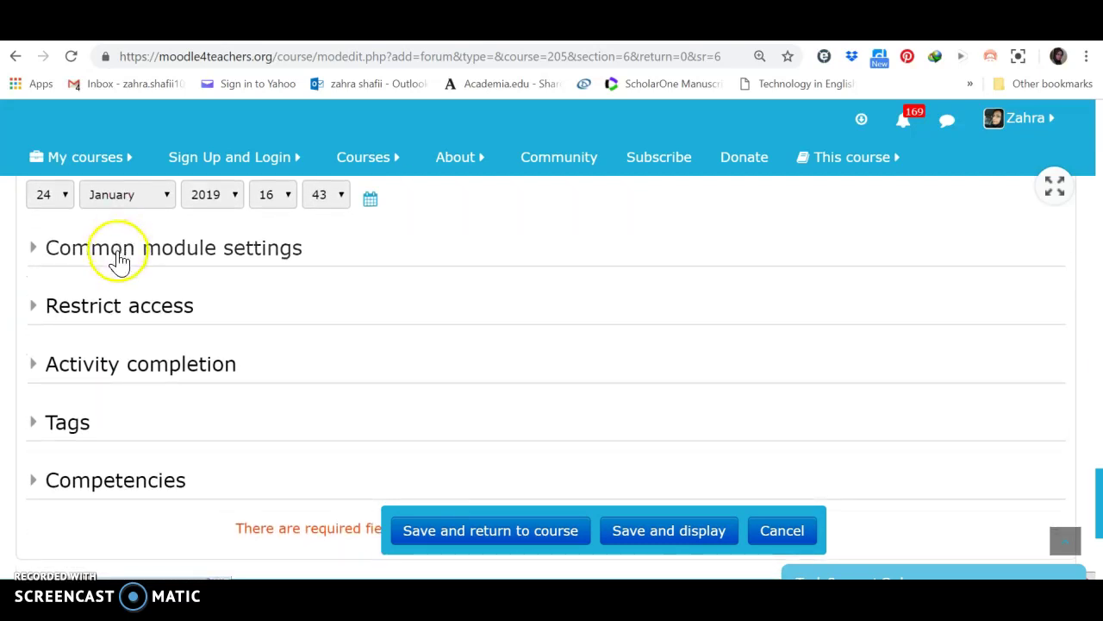
Expand Common module settings and review the availability, ID number, group mode and grouping options
{"action": "left_click", "coordinate": [201, 259]}
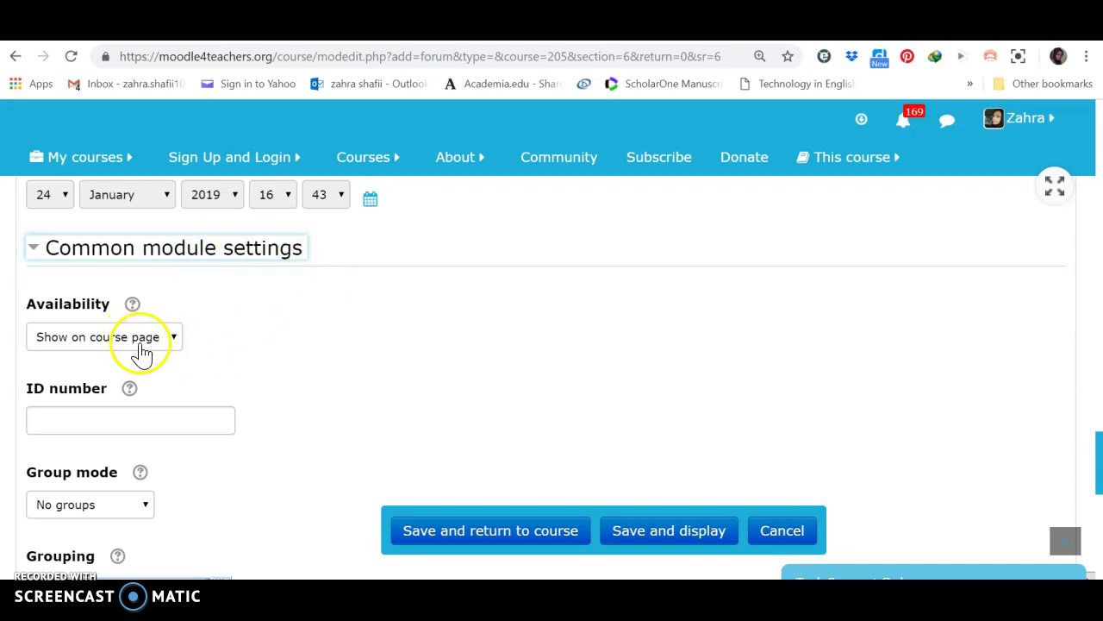
{"action": "scroll", "coordinate": [254, 335], "scroll_direction": "down", "scroll_amount": 3}
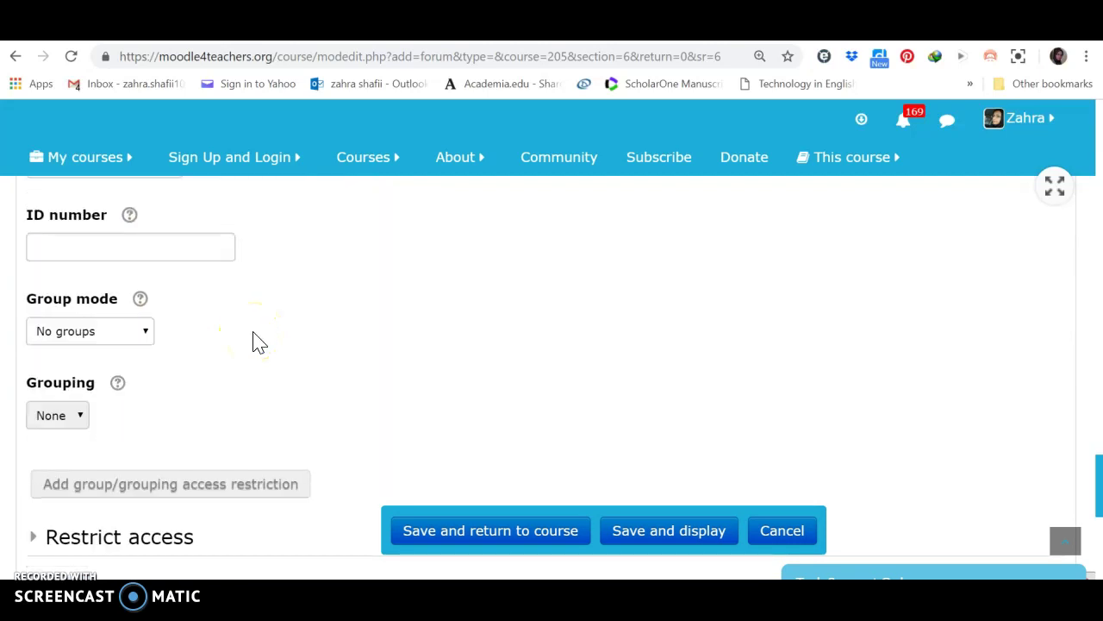
{"action": "scroll", "coordinate": [258, 342], "scroll_direction": "down", "scroll_amount": 3}
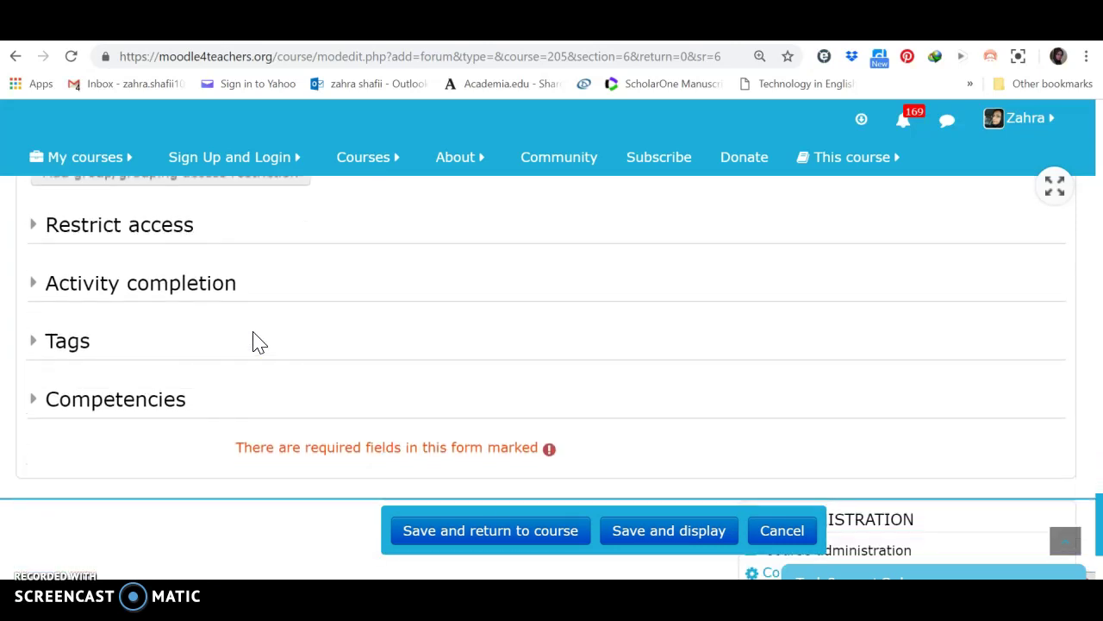
Review the restriction types under Restrict access and add an Activity completion restriction to the forum
{"action": "left_click", "coordinate": [178, 237]}
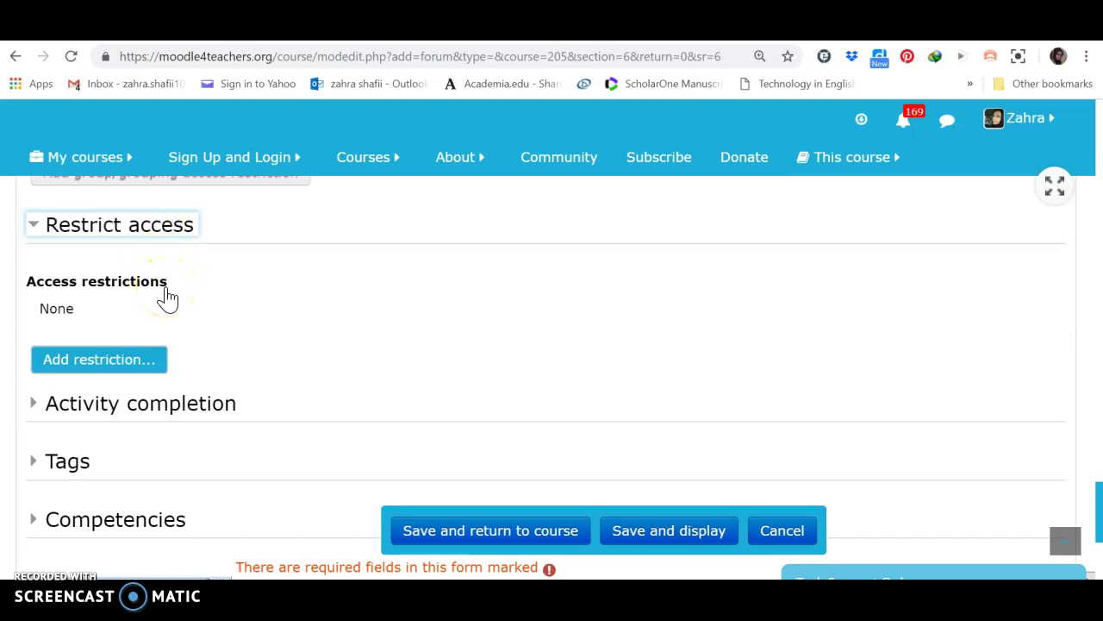
{"action": "left_click", "coordinate": [130, 362]}
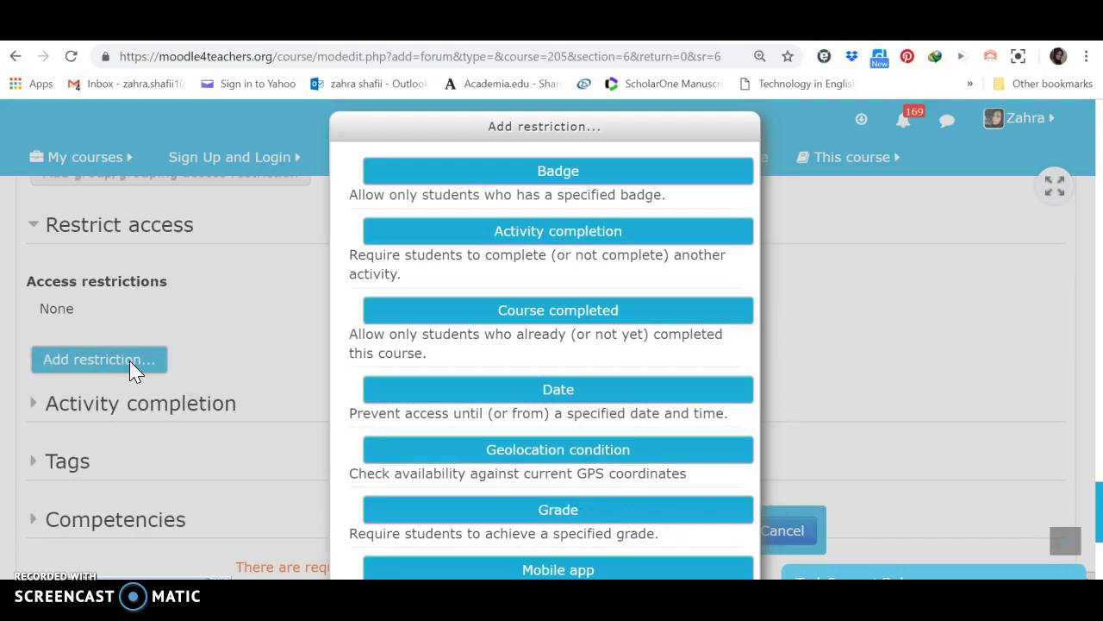
{"action": "scroll", "coordinate": [129, 361], "scroll_direction": "down", "scroll_amount": 3}
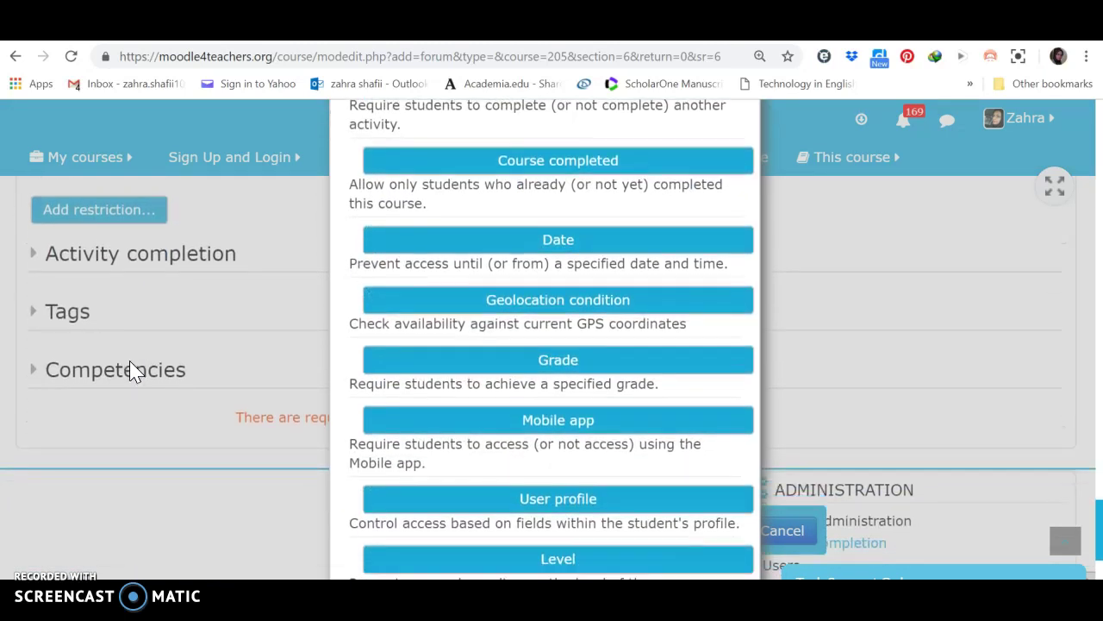
{"action": "scroll", "coordinate": [129, 362], "scroll_direction": "down", "scroll_amount": 2}
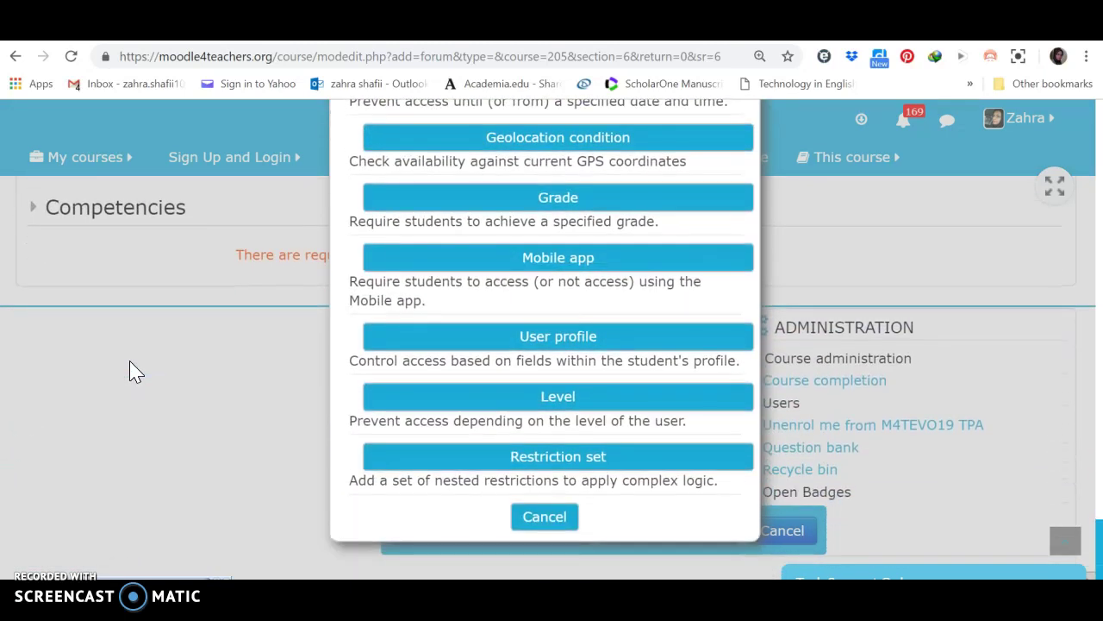
{"action": "scroll", "coordinate": [129, 362], "scroll_direction": "up", "scroll_amount": 3}
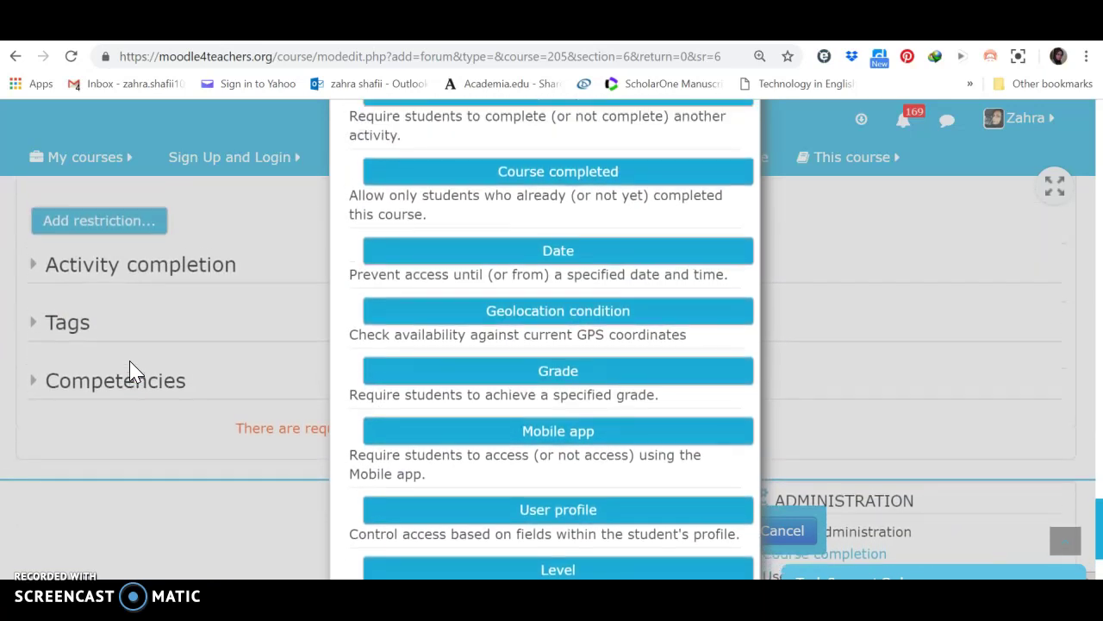
{"action": "scroll", "coordinate": [129, 371], "scroll_direction": "up", "scroll_amount": 1}
{"action": "scroll", "coordinate": [130, 370], "scroll_direction": "up", "scroll_amount": 3}
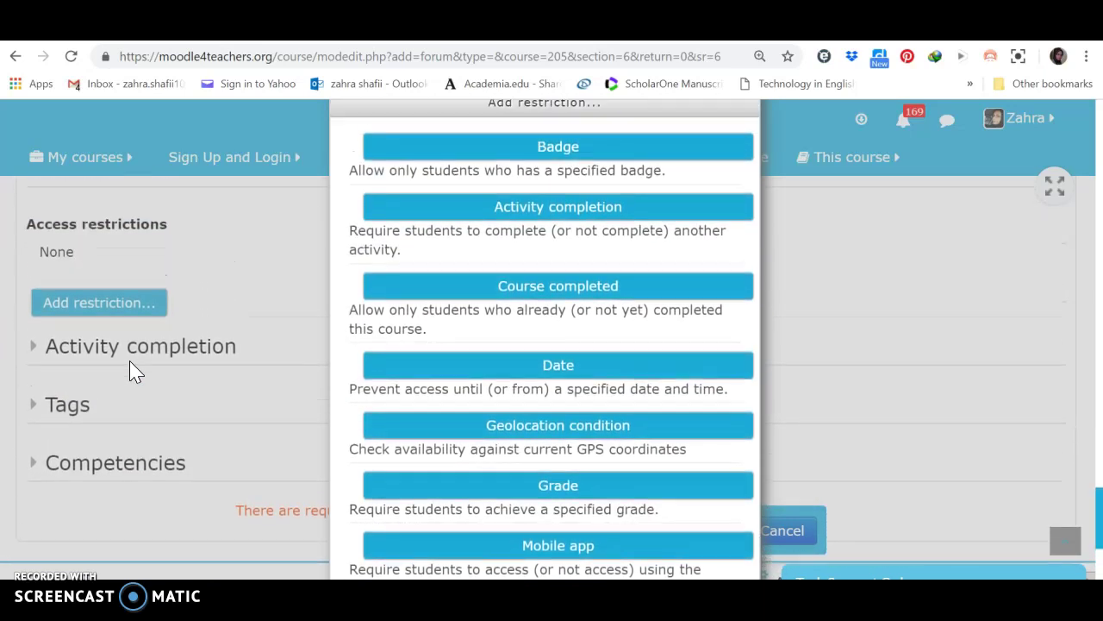
{"action": "left_click", "coordinate": [499, 263]}
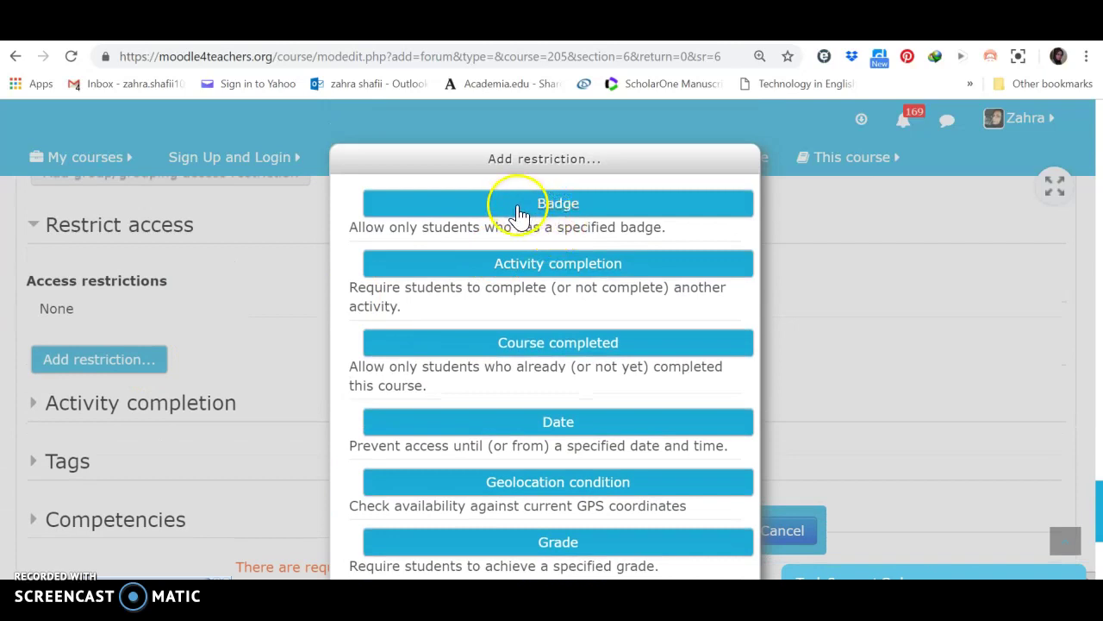
{"action": "left_click", "coordinate": [560, 275]}
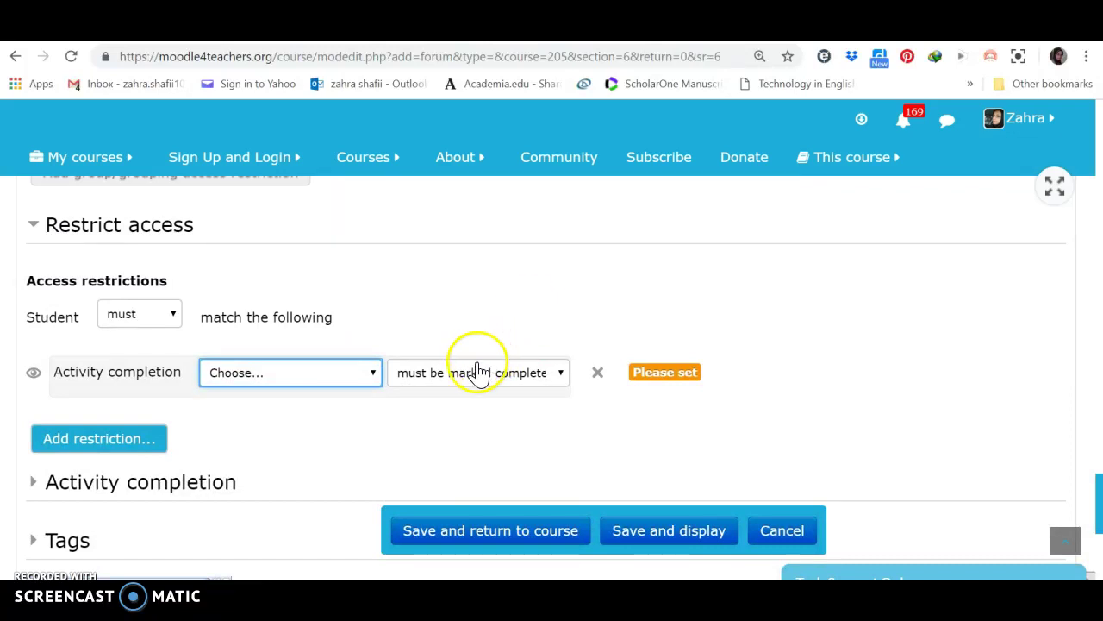
Choose Presentation with Impact as the activity for the forum's Activity completion restriction
{"action": "left_click", "coordinate": [374, 373]}
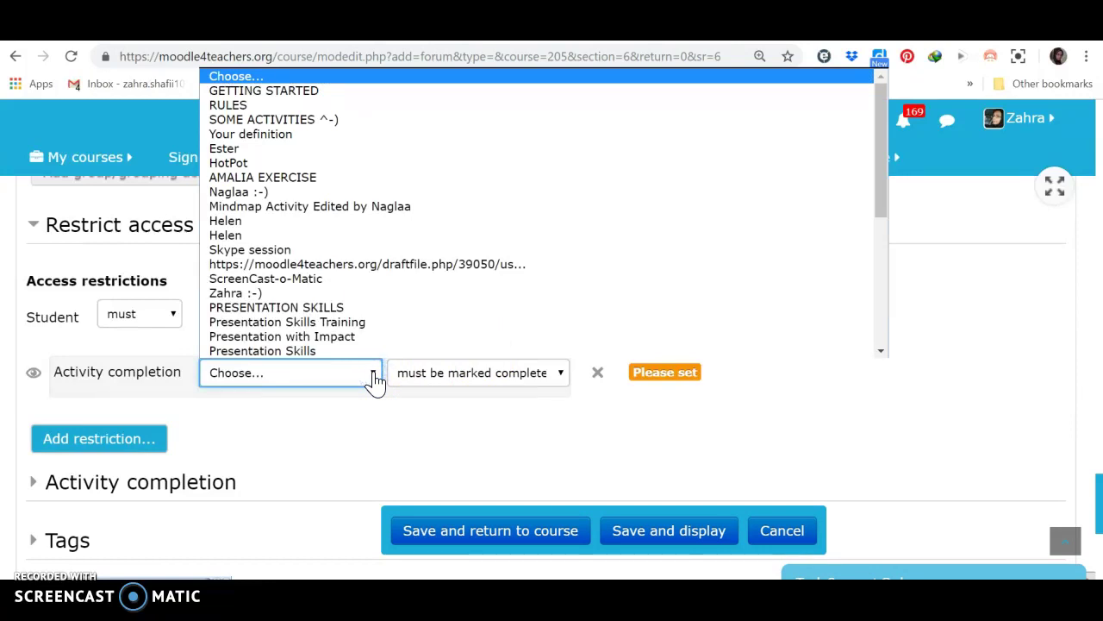
{"action": "left_click", "coordinate": [880, 209]}
{"action": "left_click_drag", "start_coordinate": [883, 222], "coordinate": [887, 241]}
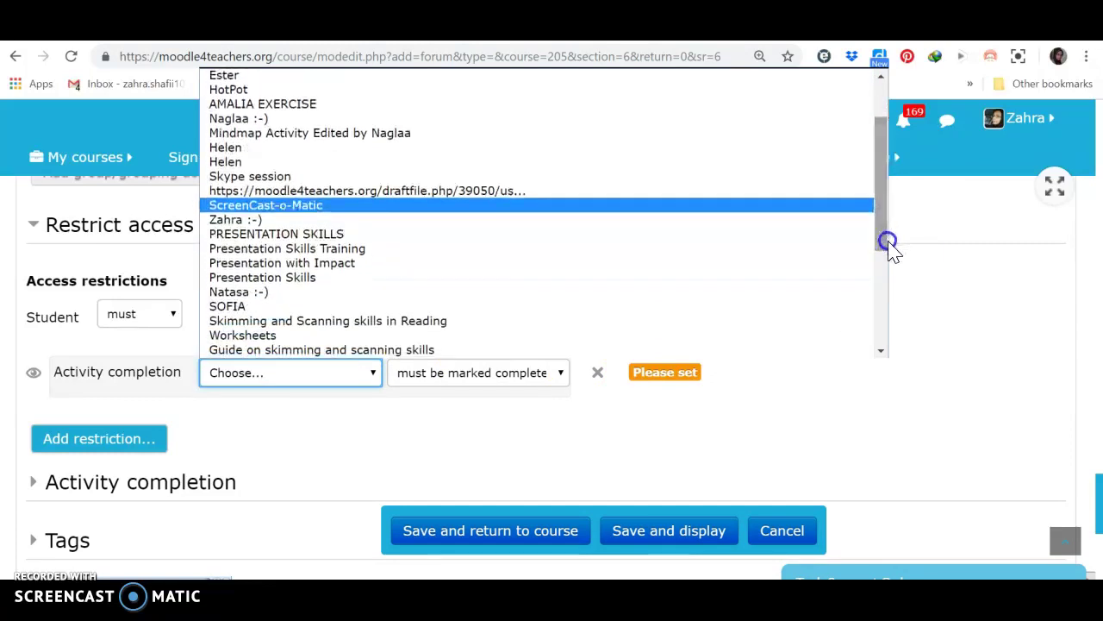
{"action": "left_click", "coordinate": [343, 267]}
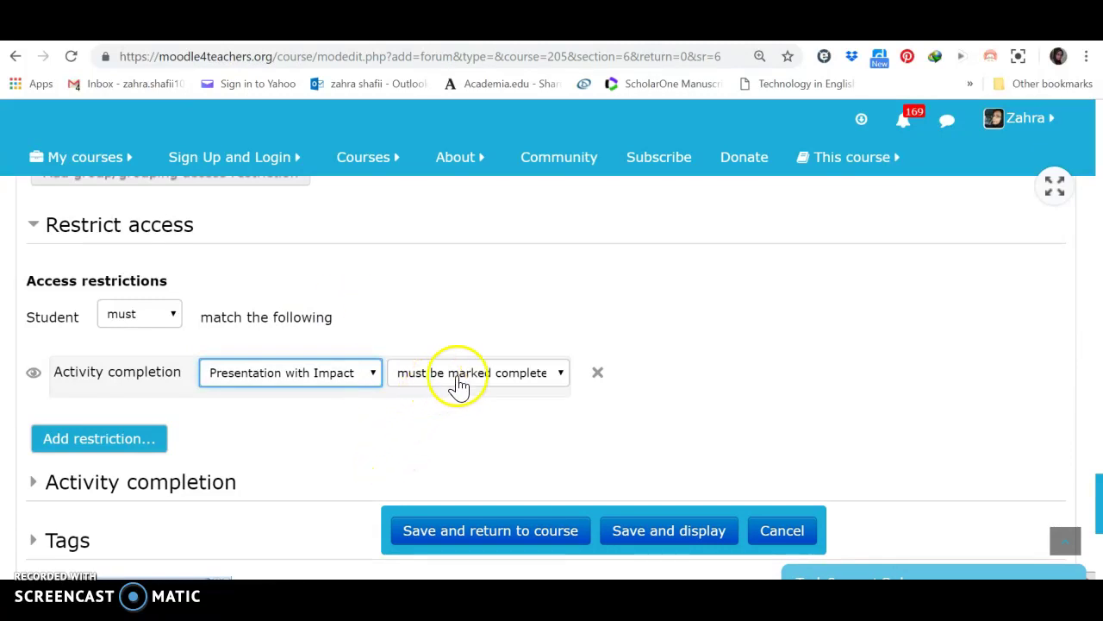
Review the completion conditions for the Presentation with Impact restriction and keep "must be marked complete"
{"action": "left_click", "coordinate": [562, 377]}
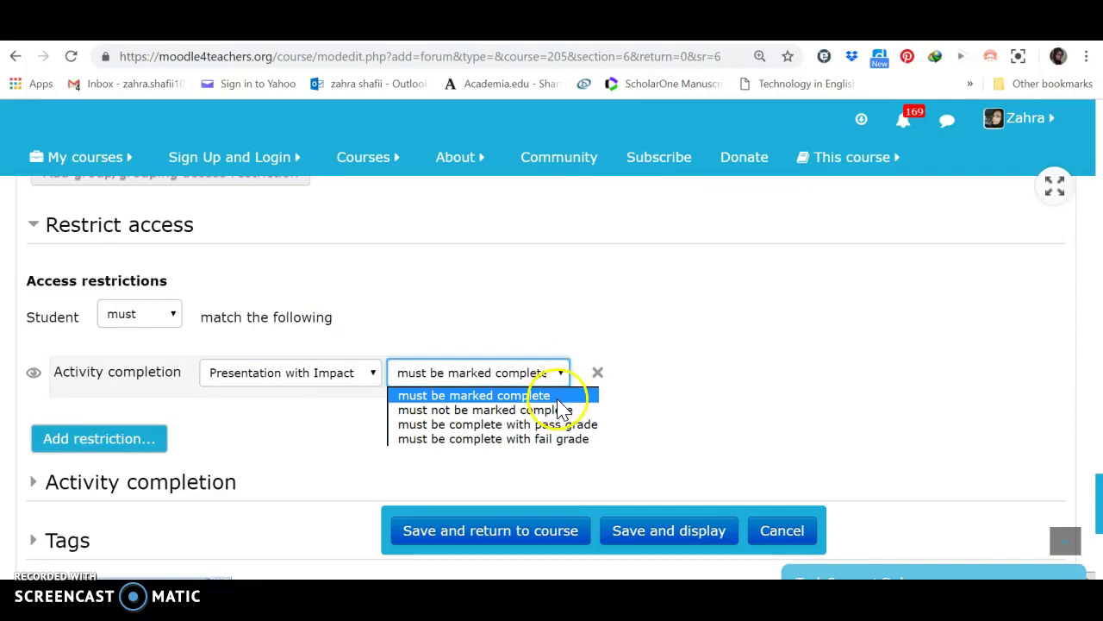
{"action": "left_click", "coordinate": [510, 389]}
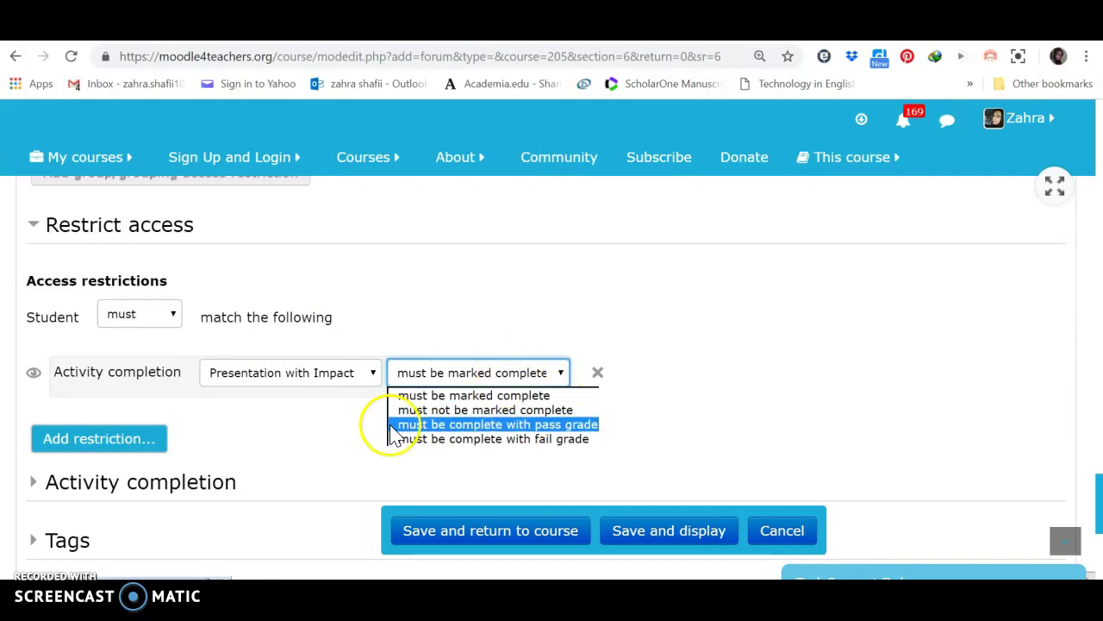
{"action": "left_click", "coordinate": [335, 460]}
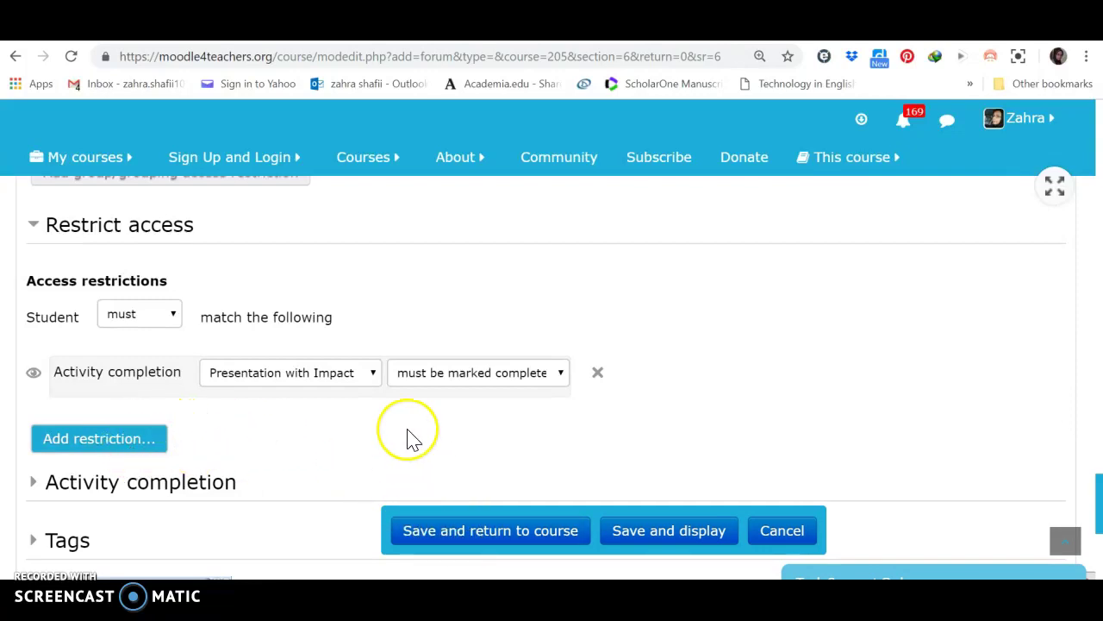
Set the forum's completion tracking to "Show activity as complete when conditions are met" under Activity completion
{"action": "scroll", "coordinate": [412, 439], "scroll_direction": "down", "scroll_amount": 1}
{"action": "scroll", "coordinate": [412, 440], "scroll_direction": "down", "scroll_amount": 1}
{"action": "left_click", "coordinate": [172, 422]}
{"action": "scroll", "coordinate": [173, 424], "scroll_direction": "down", "scroll_amount": 5}
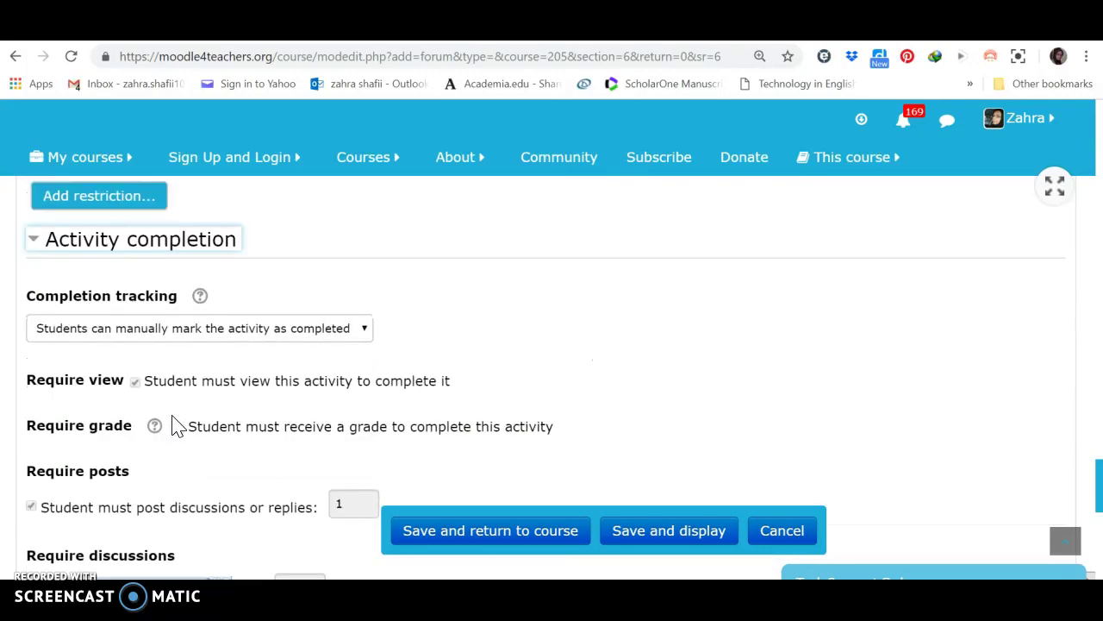
{"action": "left_click", "coordinate": [243, 340]}
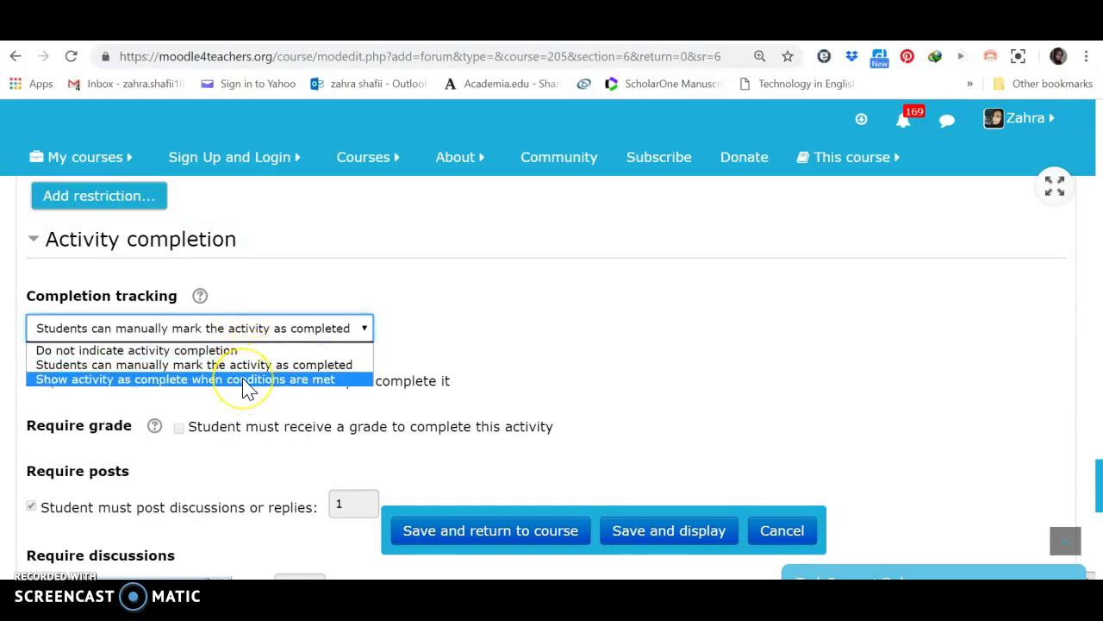
{"action": "left_click", "coordinate": [245, 379]}
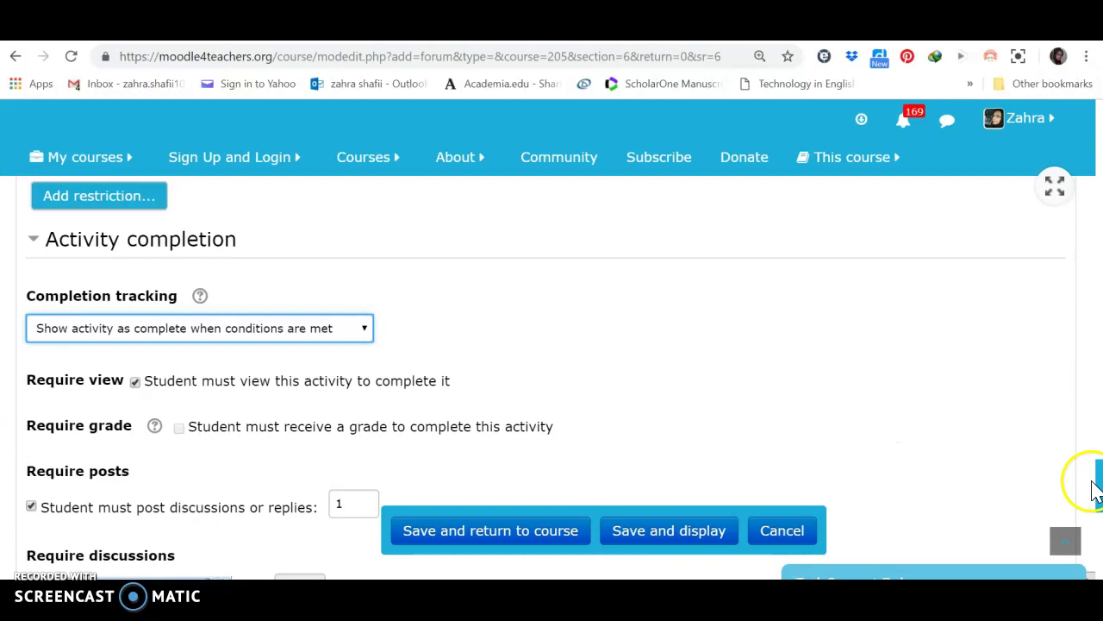
Require students to post 2 replies to complete the forum activity
{"action": "left_click_drag", "start_coordinate": [1099, 500], "coordinate": [1100, 525]}
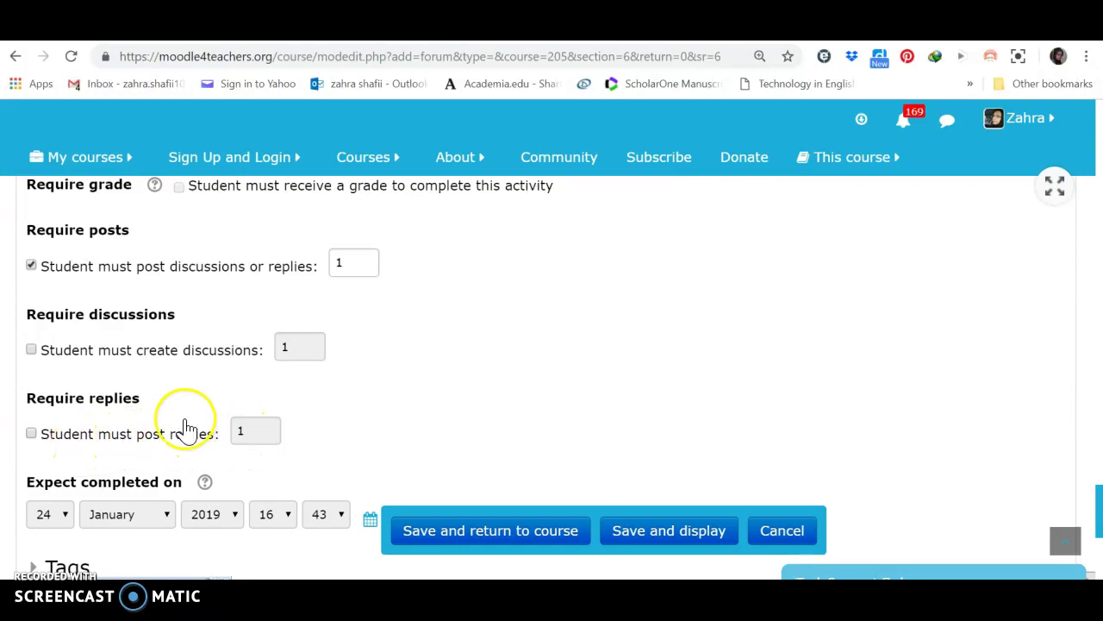
{"action": "left_click", "coordinate": [32, 434]}
{"action": "left_click", "coordinate": [252, 433]}
{"action": "key", "text": "BackSpace"}
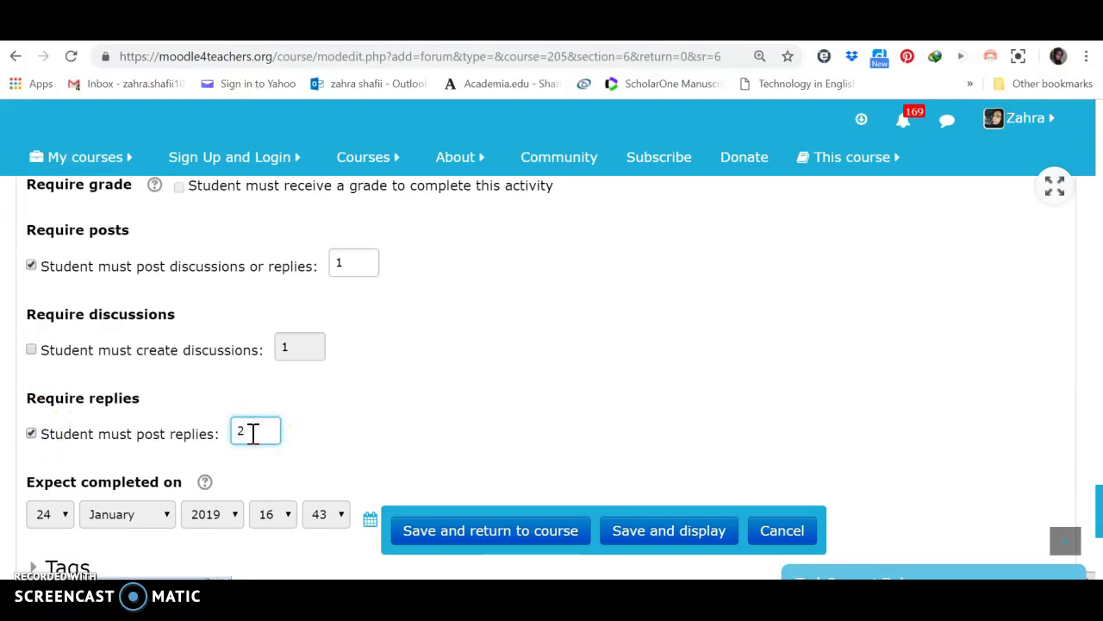
{"action": "left_click", "coordinate": [340, 430]}
{"action": "left_click", "coordinate": [362, 422]}
Add the tags EVO19 and M4TEVO19 to the forum
{"action": "scroll", "coordinate": [1098, 517], "scroll_direction": "down", "scroll_amount": 2}
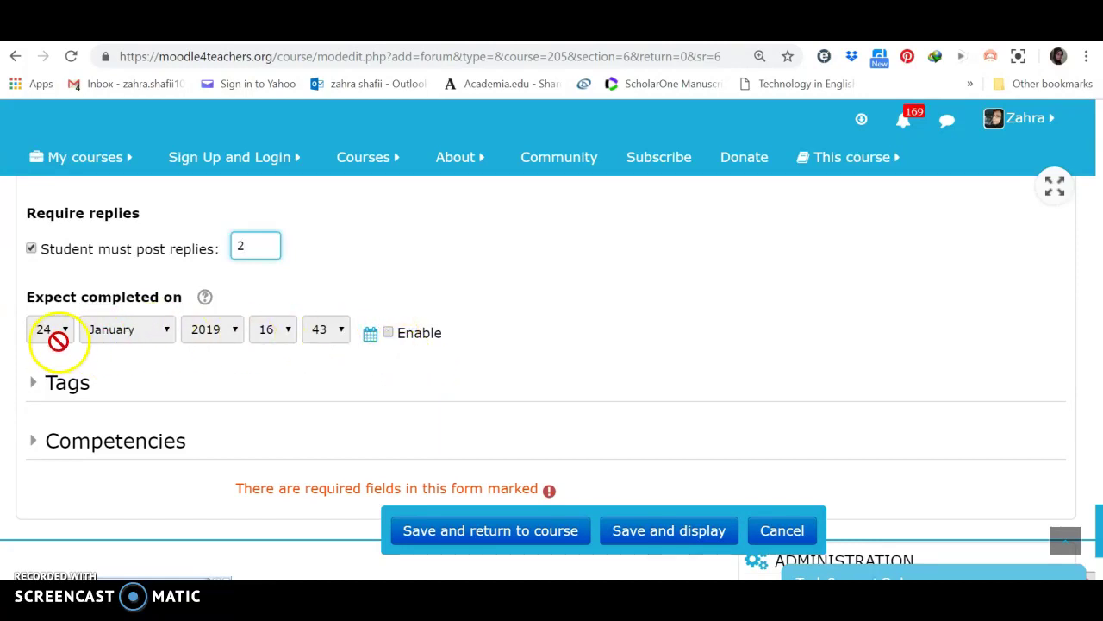
{"action": "left_click", "coordinate": [73, 396]}
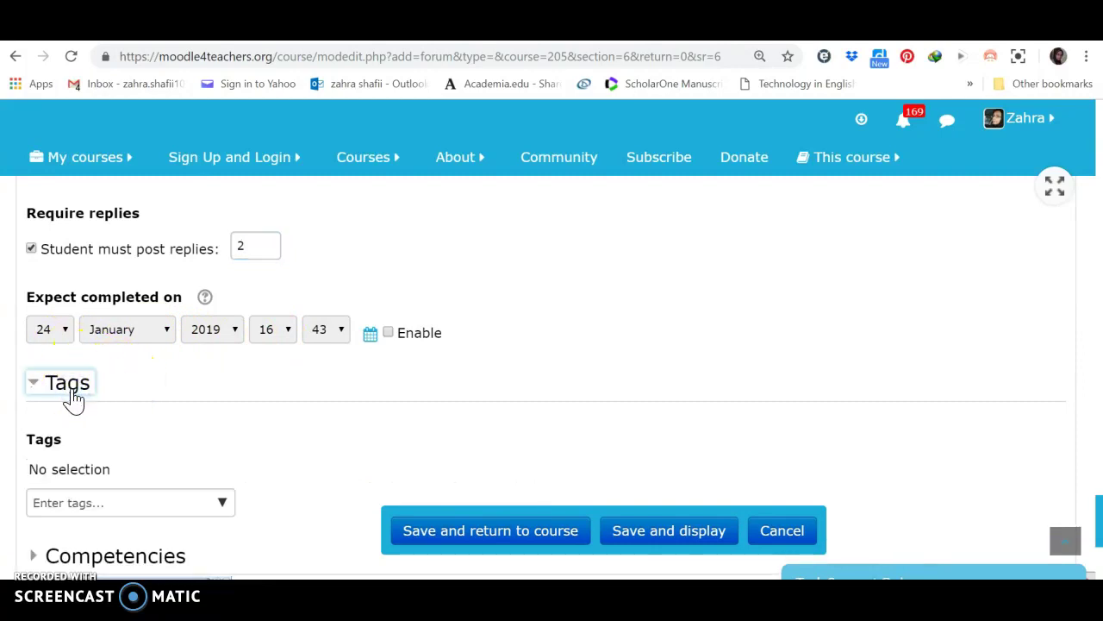
{"action": "scroll", "coordinate": [73, 397], "scroll_direction": "down", "scroll_amount": 1}
{"action": "left_click", "coordinate": [80, 469]}
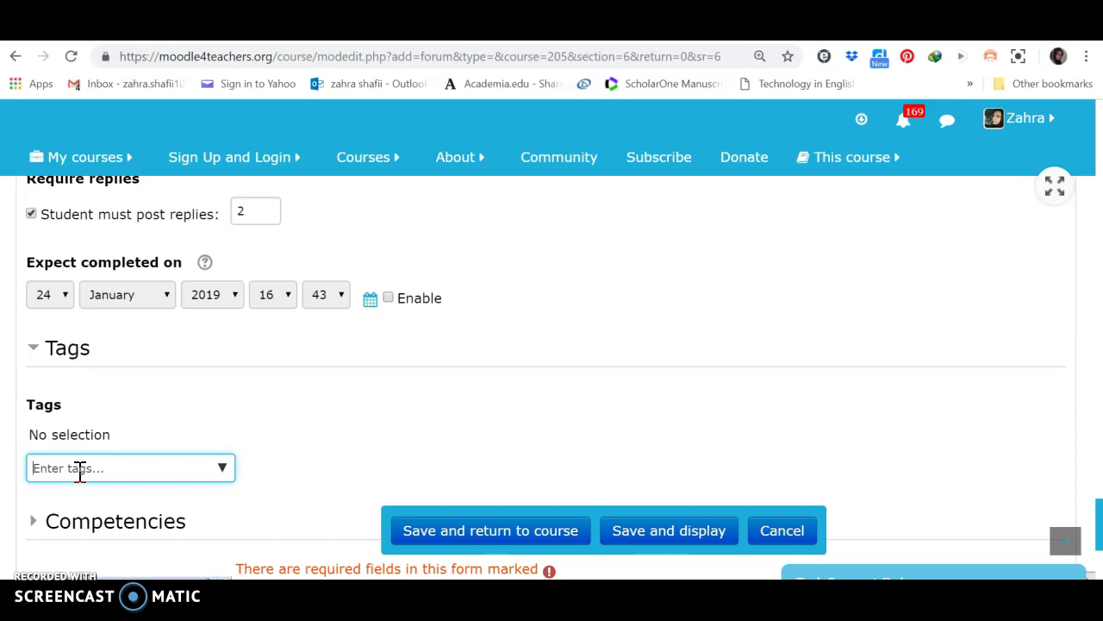
{"action": "type", "text": "EVO19"}
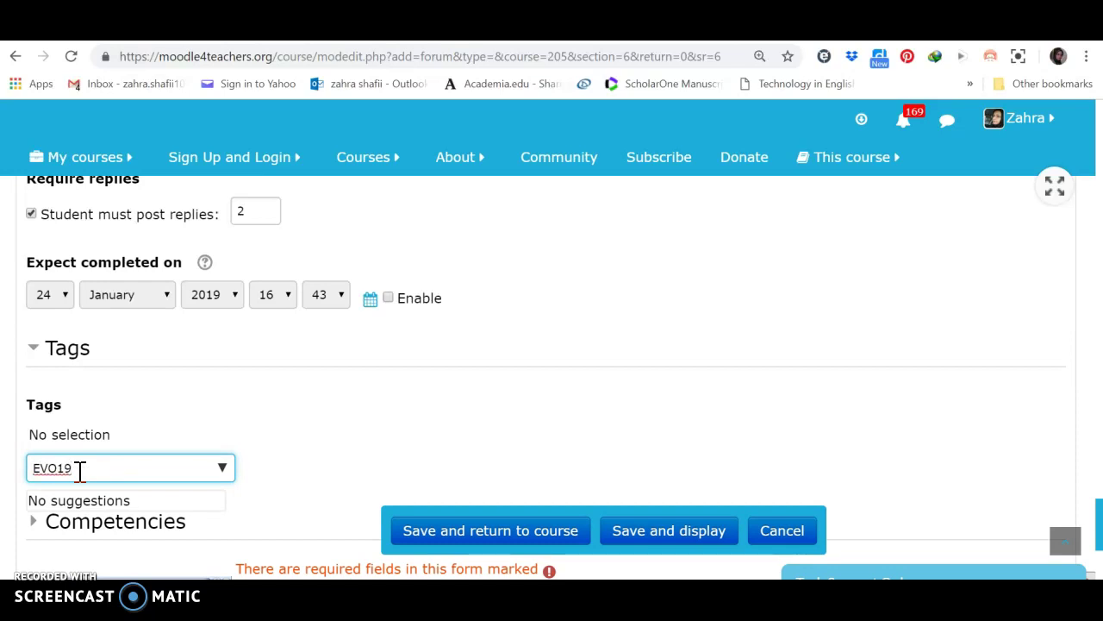
{"action": "key", "text": "Return"}
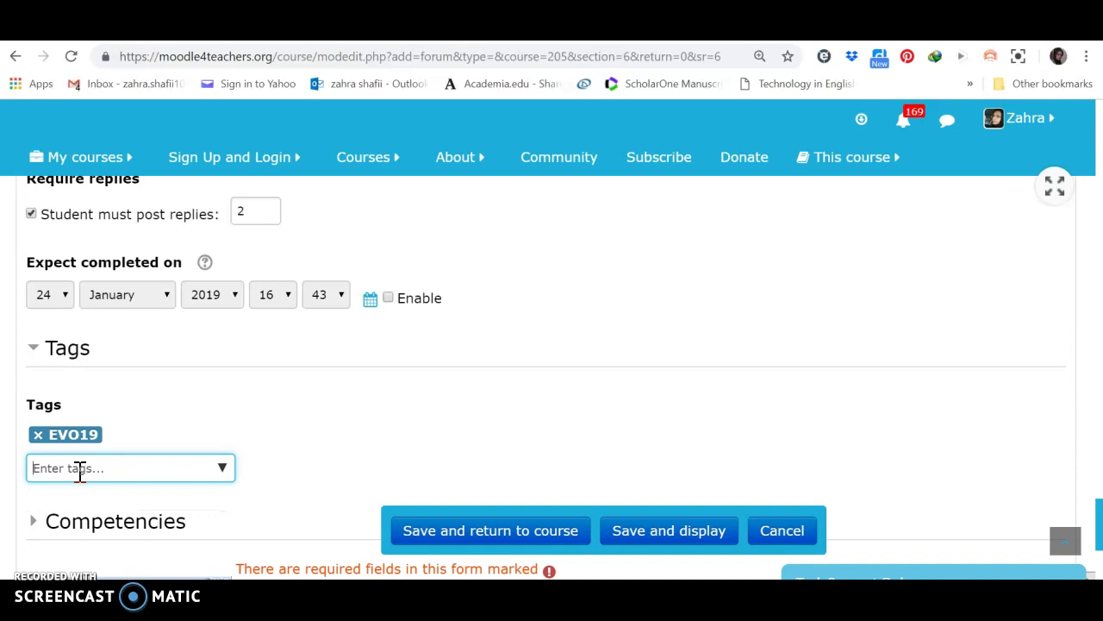
{"action": "type", "text": "M"}
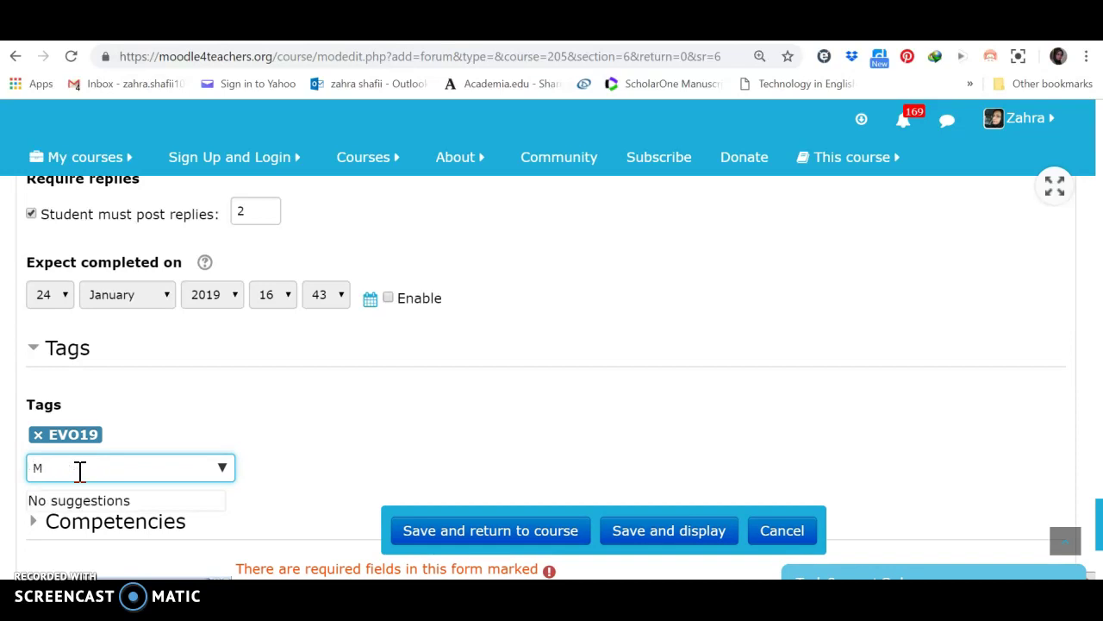
{"action": "type", "text": "4TEVO19"}
{"action": "key", "text": "Return"}
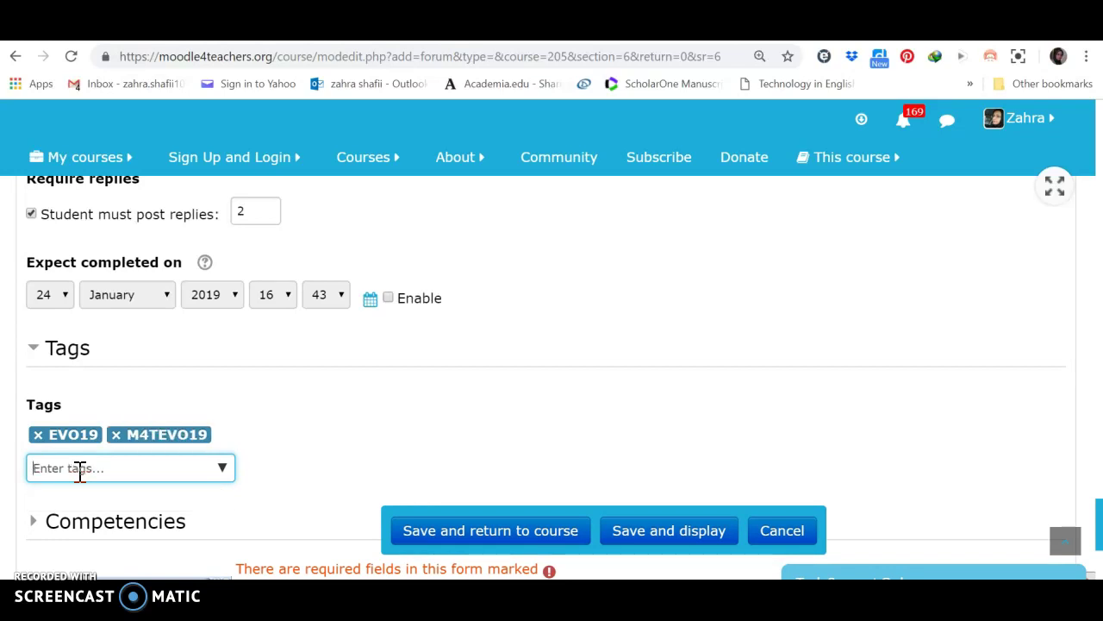
Expand and review the Competencies settings, and save the new forum, returning to the course page
{"action": "left_click", "coordinate": [121, 522]}
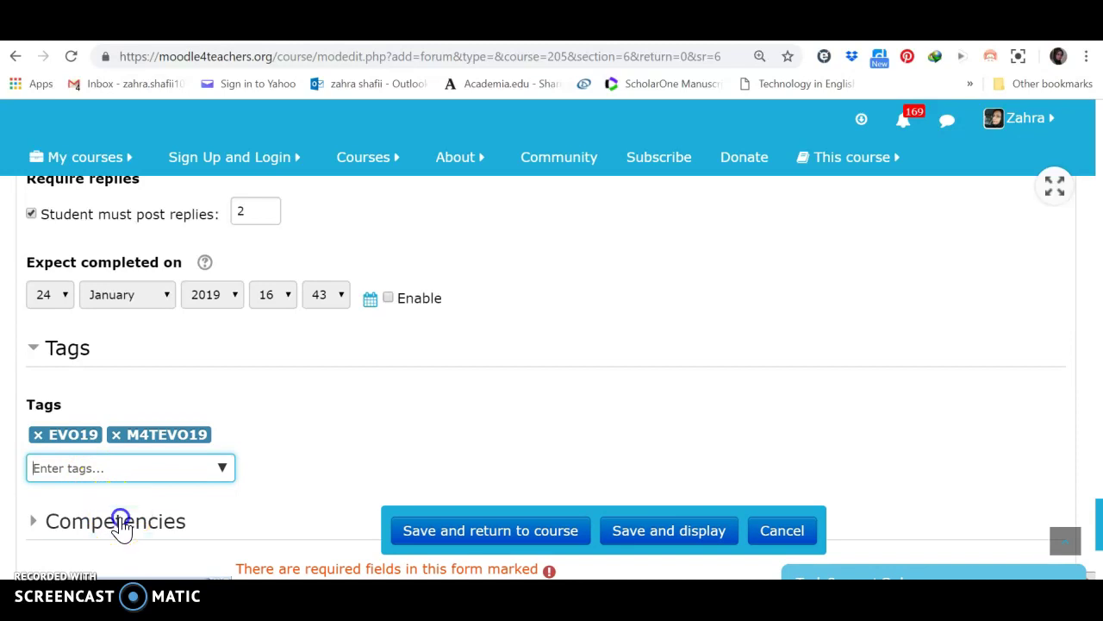
{"action": "scroll", "coordinate": [121, 525], "scroll_direction": "down", "scroll_amount": 1}
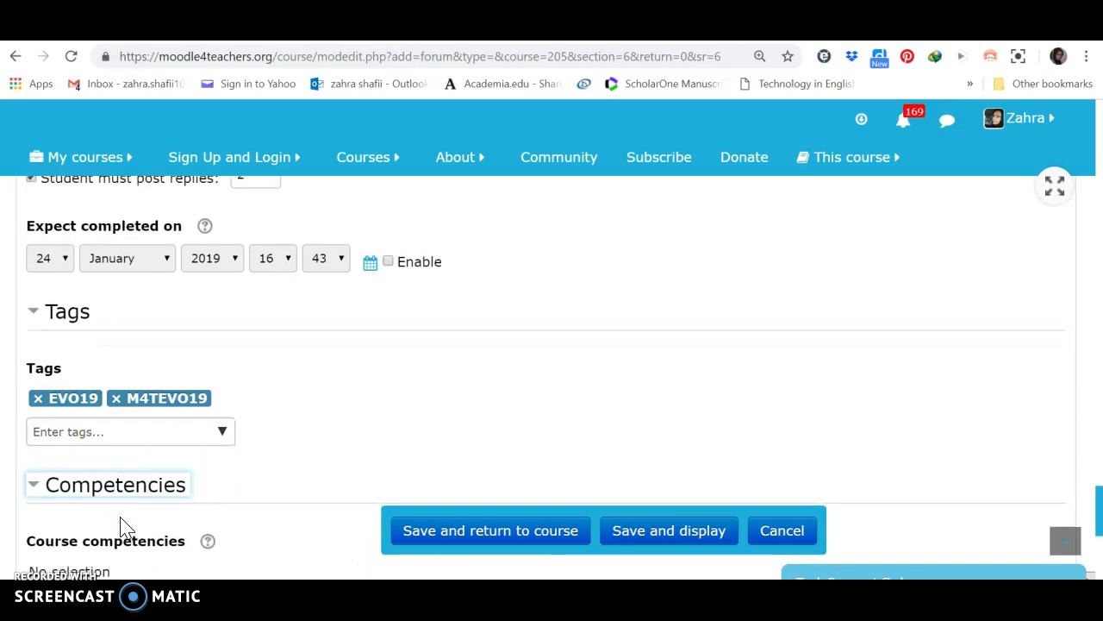
{"action": "scroll", "coordinate": [122, 526], "scroll_direction": "down", "scroll_amount": 3}
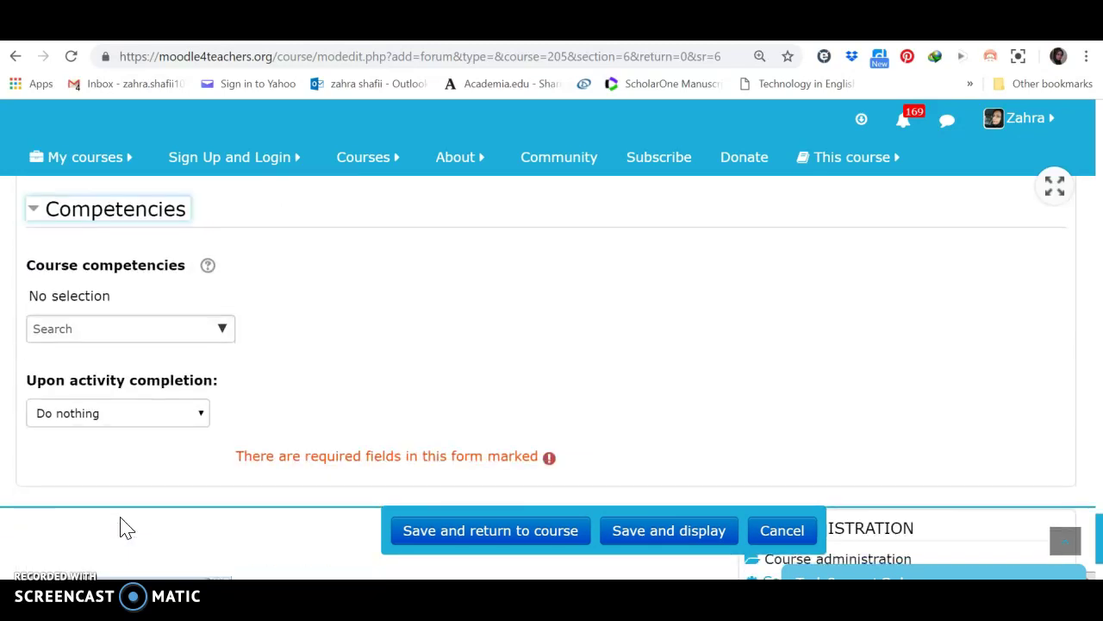
{"action": "left_click", "coordinate": [465, 542]}
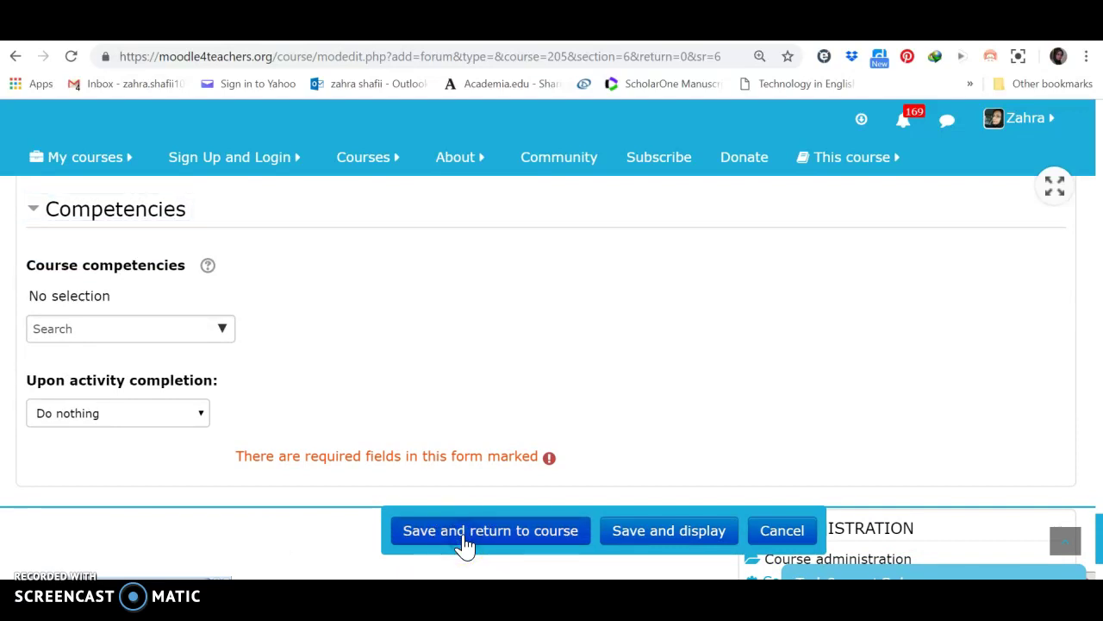
{"action": "left_click", "coordinate": [465, 542]}
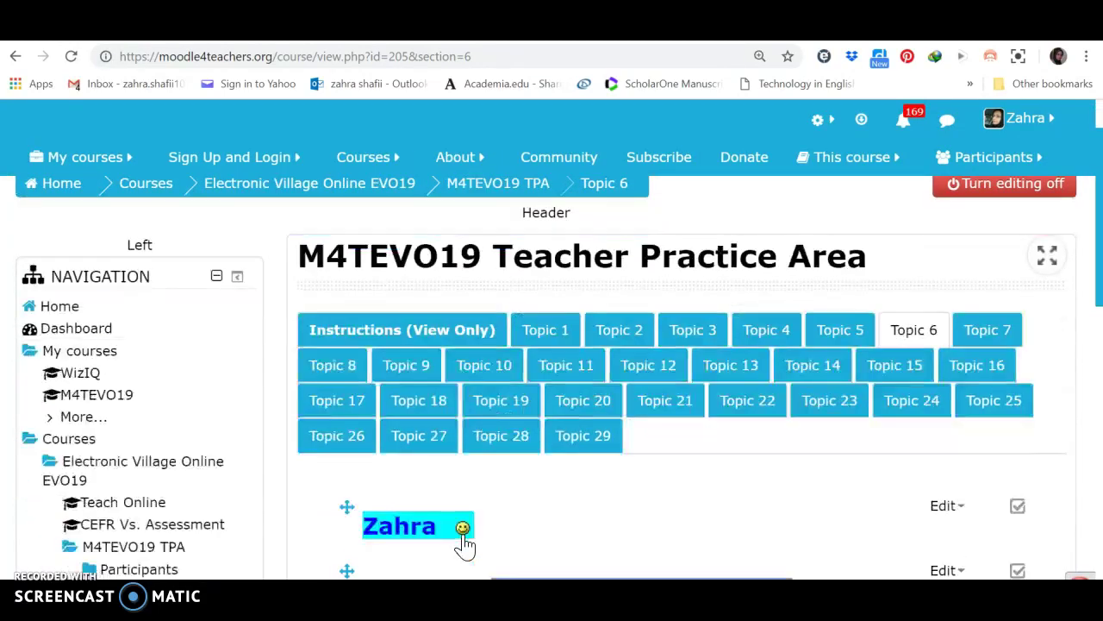
Edit the "Watch the Video" forum's settings to display its description on the course page, and save back to the course
{"action": "scroll", "coordinate": [465, 545], "scroll_direction": "down", "scroll_amount": 4}
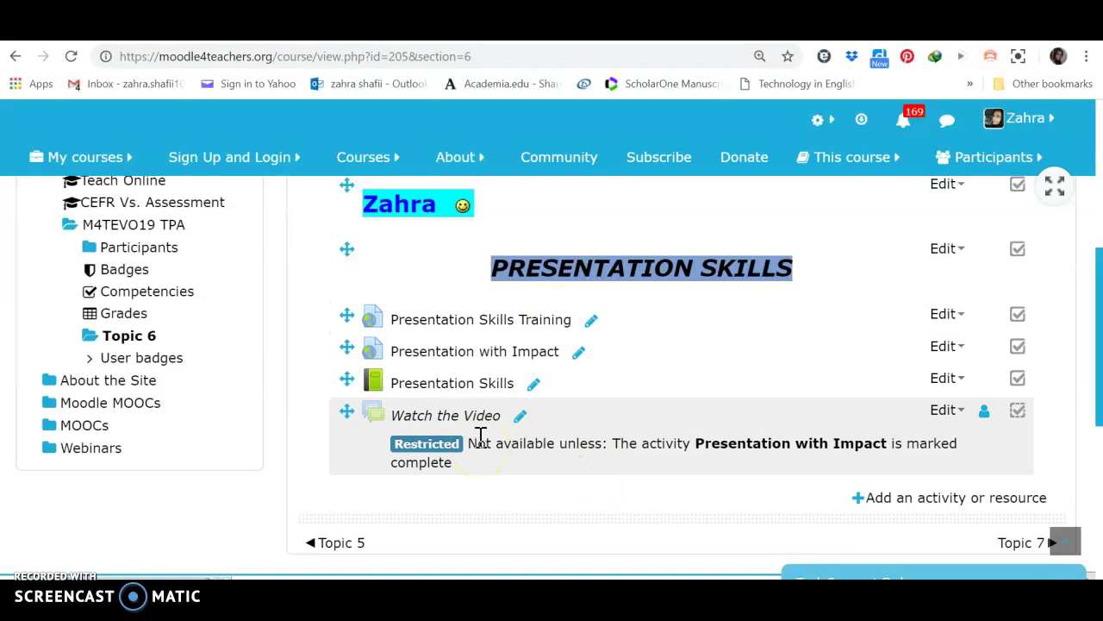
{"action": "left_click", "coordinate": [951, 414]}
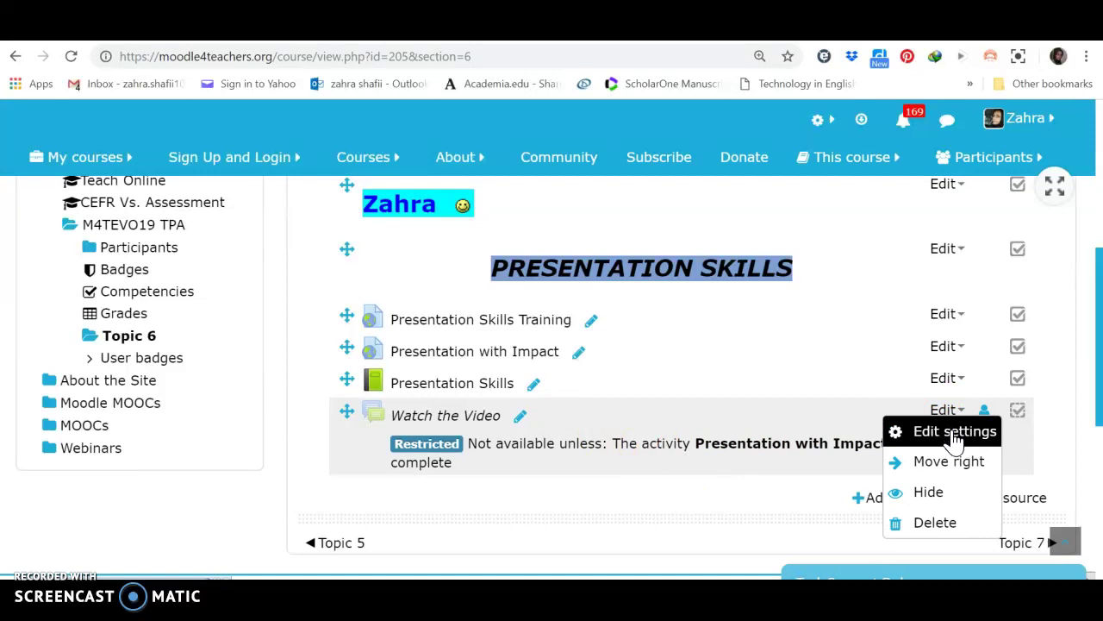
{"action": "left_click", "coordinate": [955, 431]}
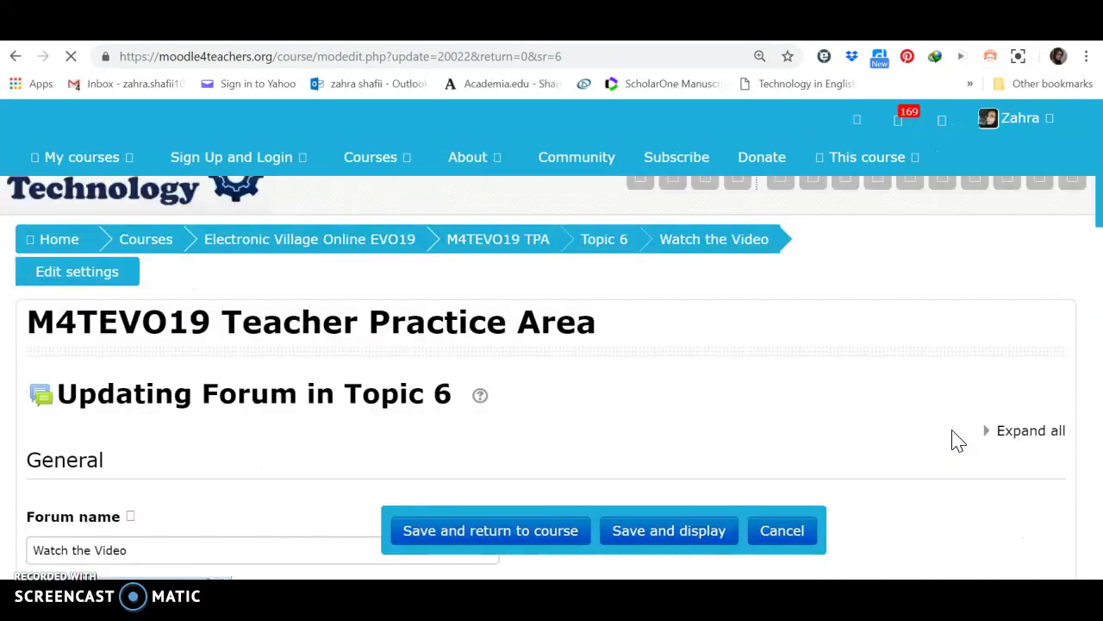
{"action": "scroll", "coordinate": [954, 440], "scroll_direction": "down", "scroll_amount": 2}
{"action": "scroll", "coordinate": [954, 439], "scroll_direction": "down", "scroll_amount": 3}
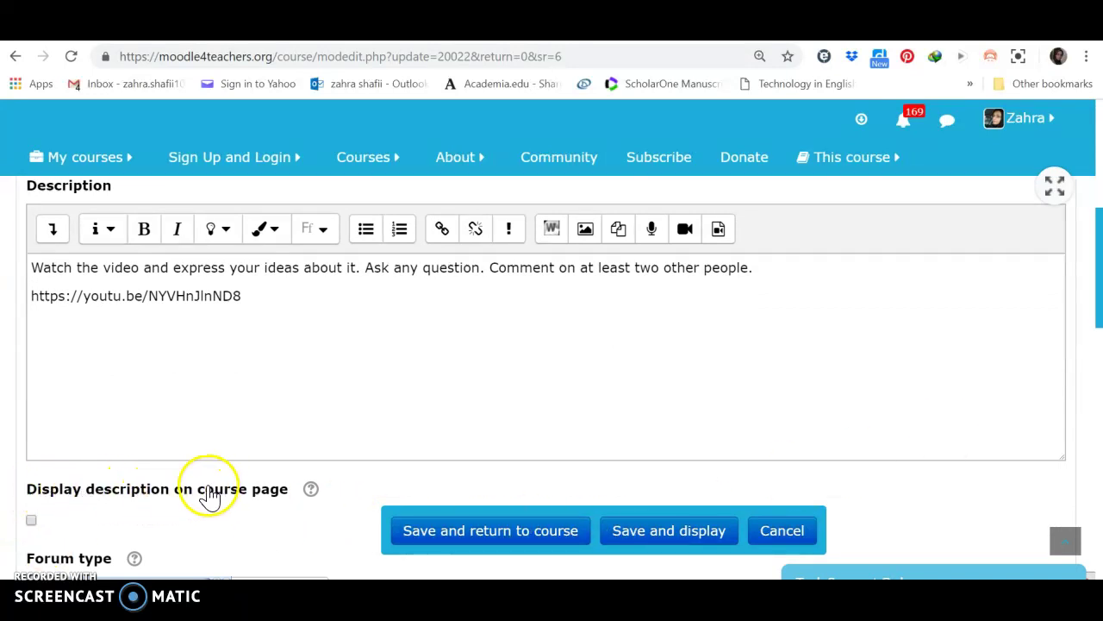
{"action": "left_click", "coordinate": [32, 522]}
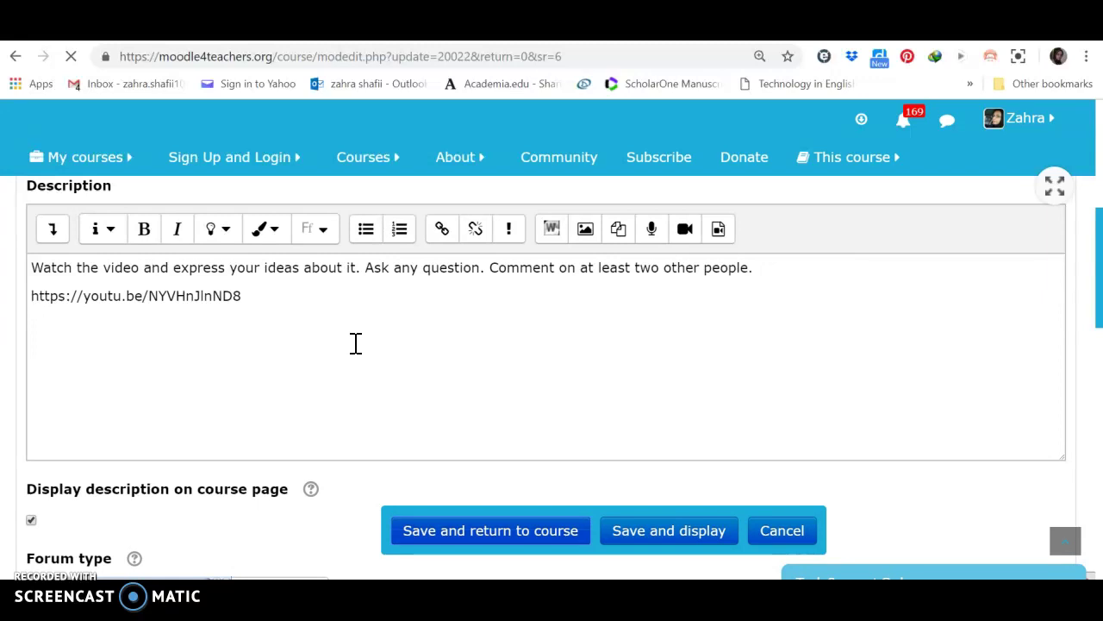
{"action": "left_click", "coordinate": [328, 493]}
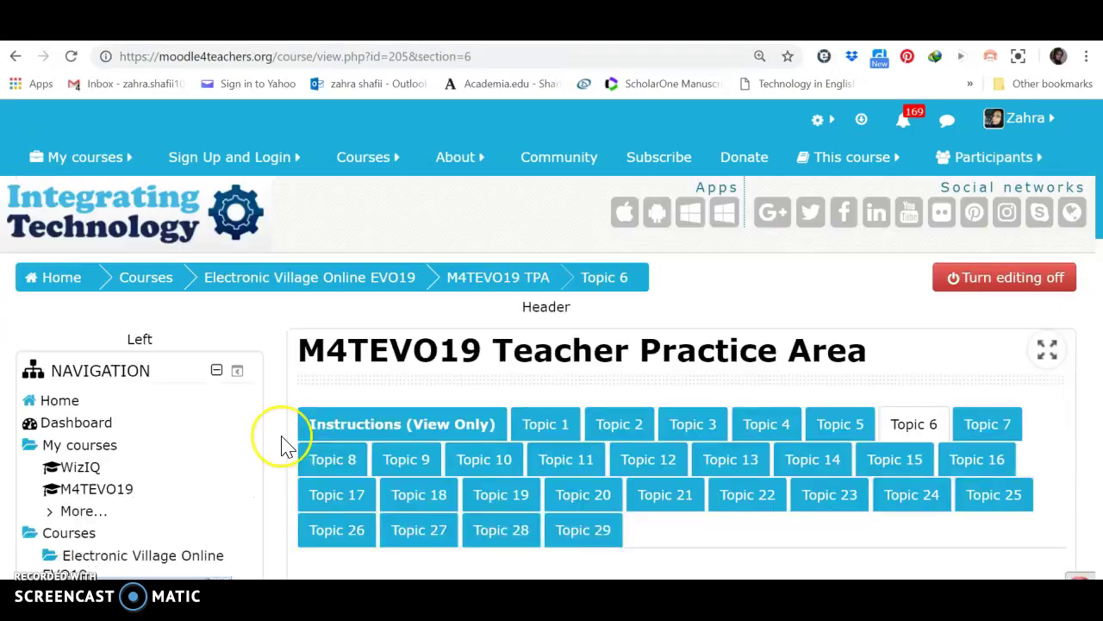
Examine the "Watch the Video" forum entry in Topic 6, including its restriction notice, description and embedded video
{"action": "scroll", "coordinate": [287, 446], "scroll_direction": "down", "scroll_amount": 1}
{"action": "scroll", "coordinate": [287, 445], "scroll_direction": "down", "scroll_amount": 4}
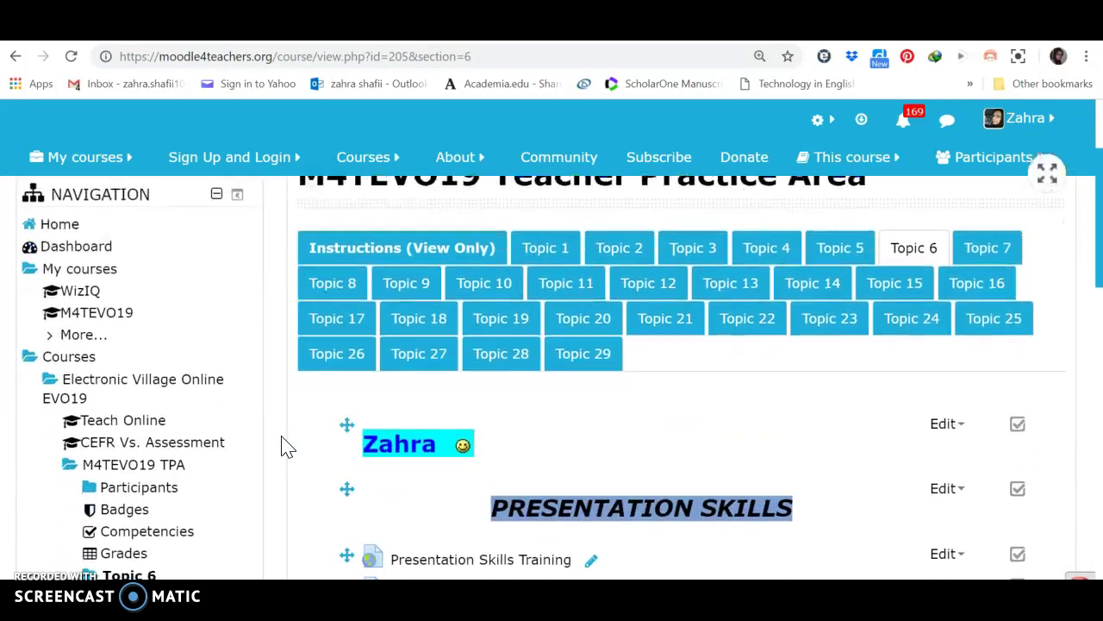
{"action": "scroll", "coordinate": [287, 446], "scroll_direction": "down", "scroll_amount": 2}
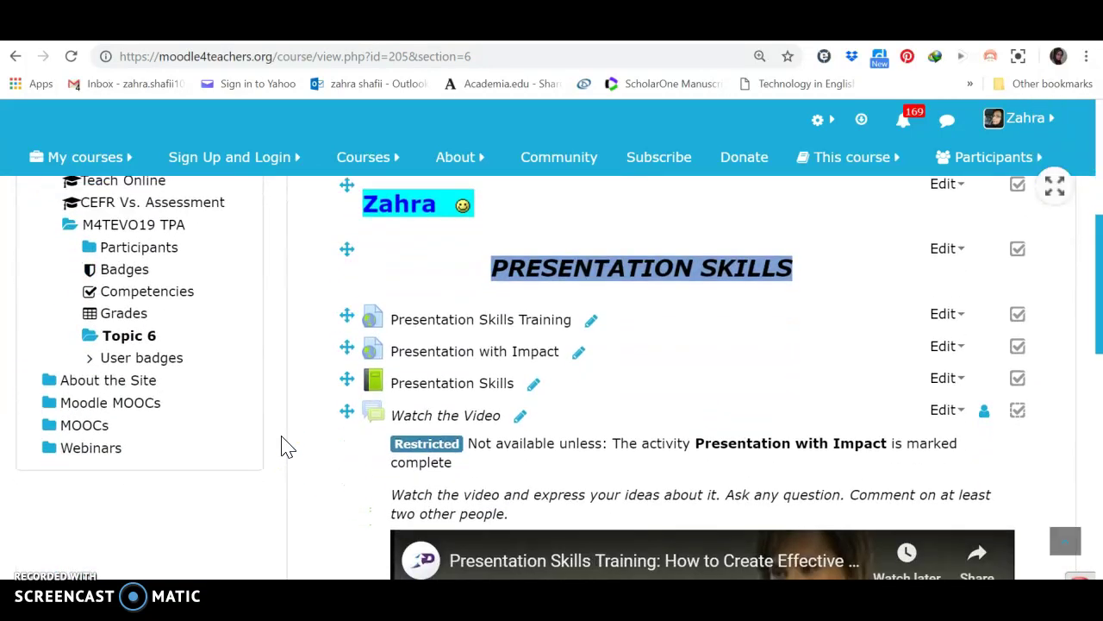
{"action": "scroll", "coordinate": [287, 446], "scroll_direction": "down", "scroll_amount": 1}
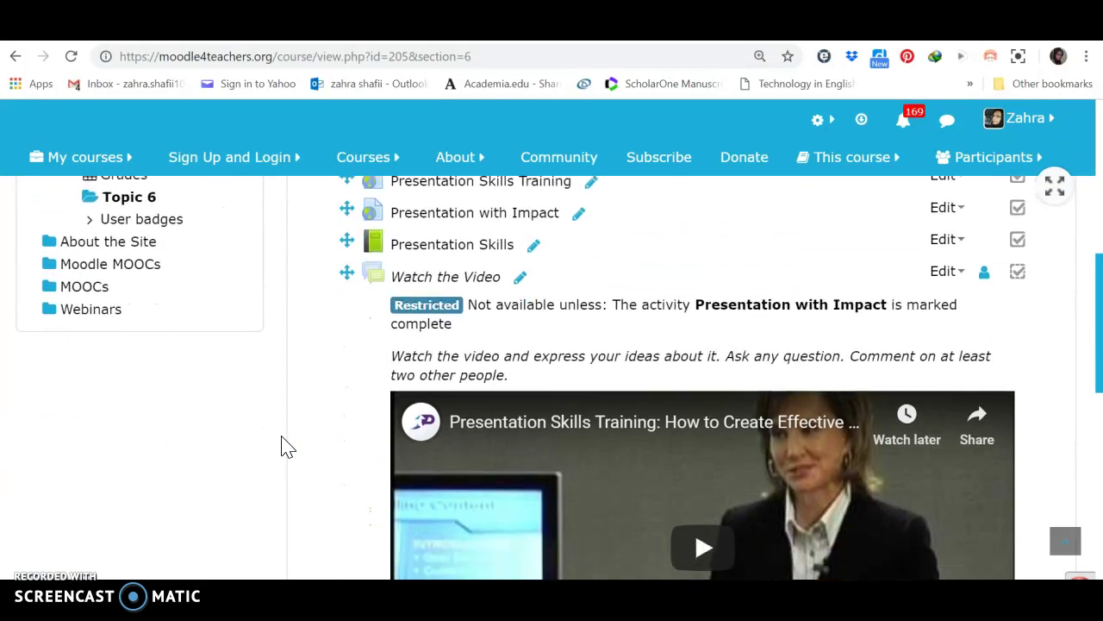
{"action": "scroll", "coordinate": [287, 445], "scroll_direction": "down", "scroll_amount": 2}
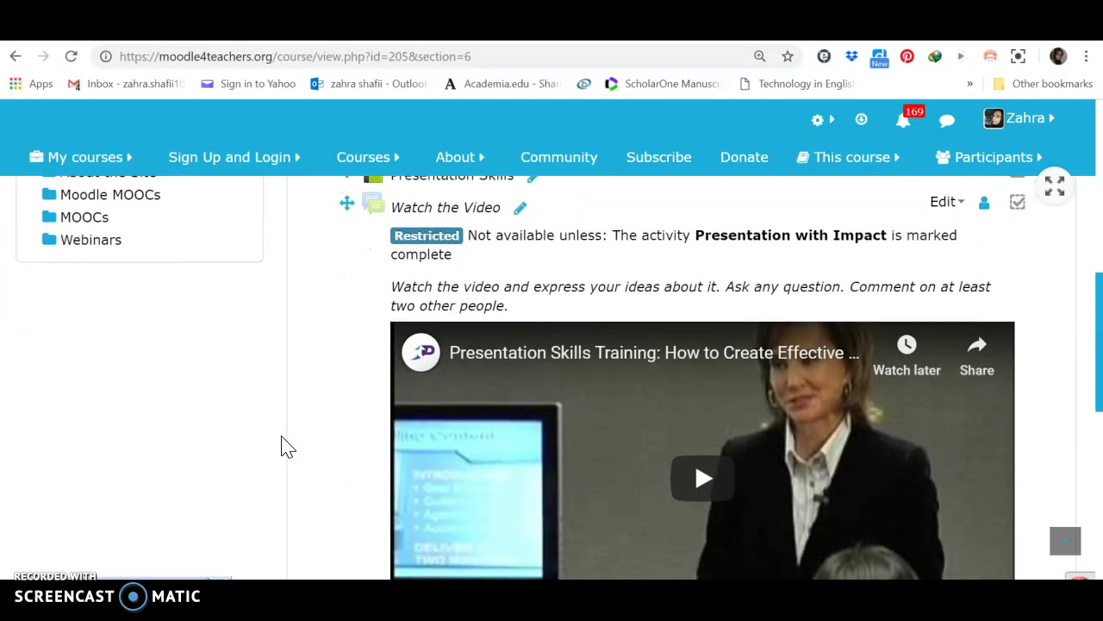
{"action": "scroll", "coordinate": [287, 446], "scroll_direction": "down", "scroll_amount": 3}
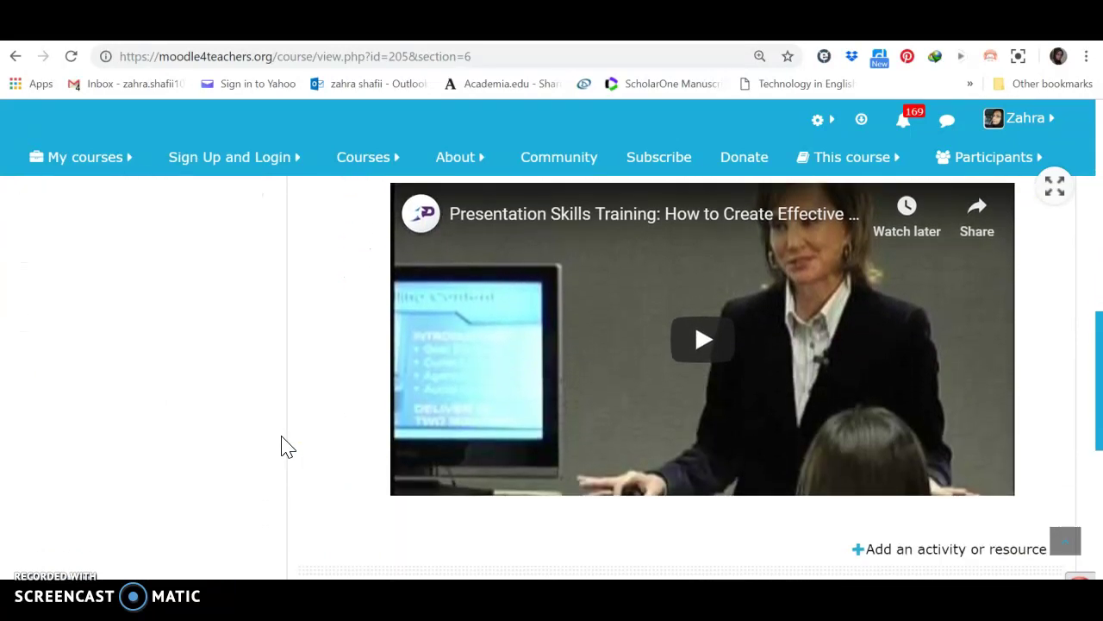
{"action": "scroll", "coordinate": [287, 446], "scroll_direction": "up", "scroll_amount": 6}
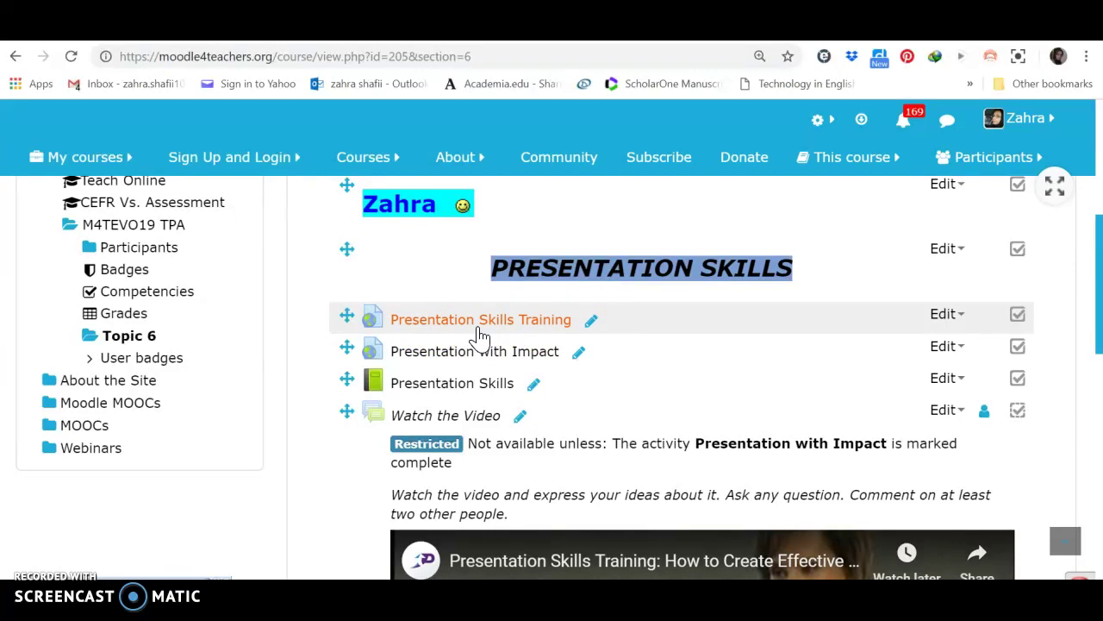
{"action": "scroll", "coordinate": [480, 334], "scroll_direction": "down", "scroll_amount": 2}
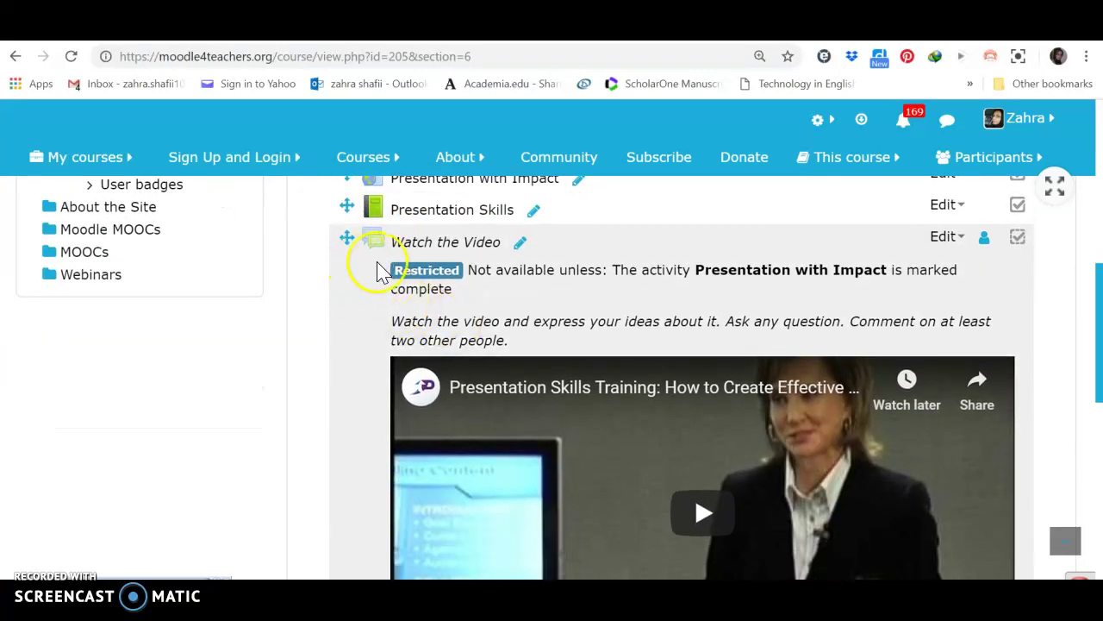
{"action": "double_click", "coordinate": [428, 274]}
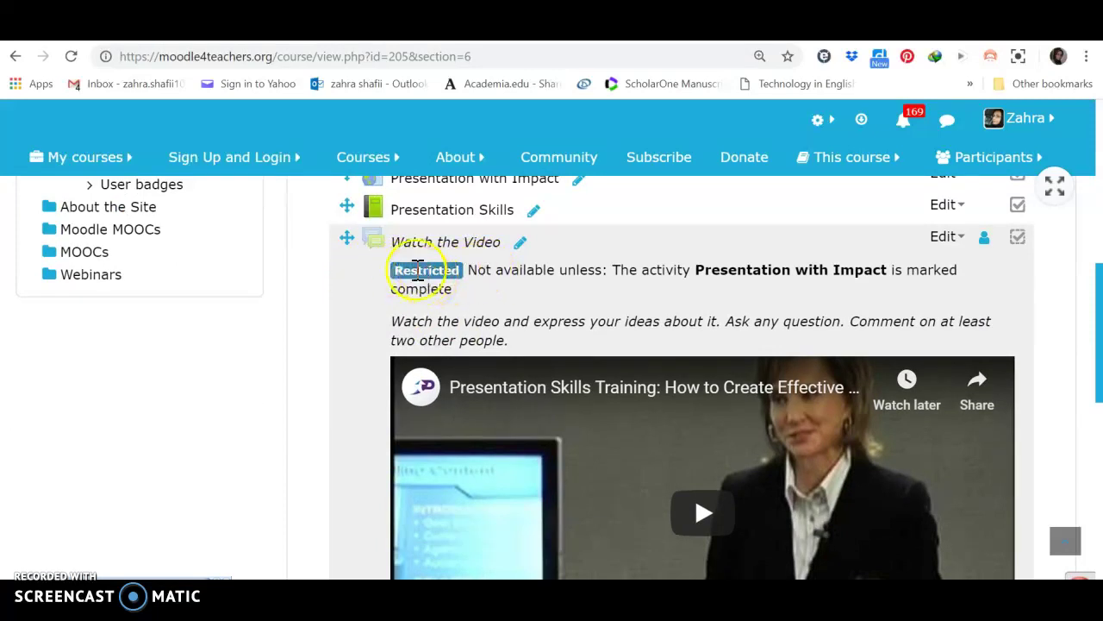
{"action": "left_click", "coordinate": [446, 287]}
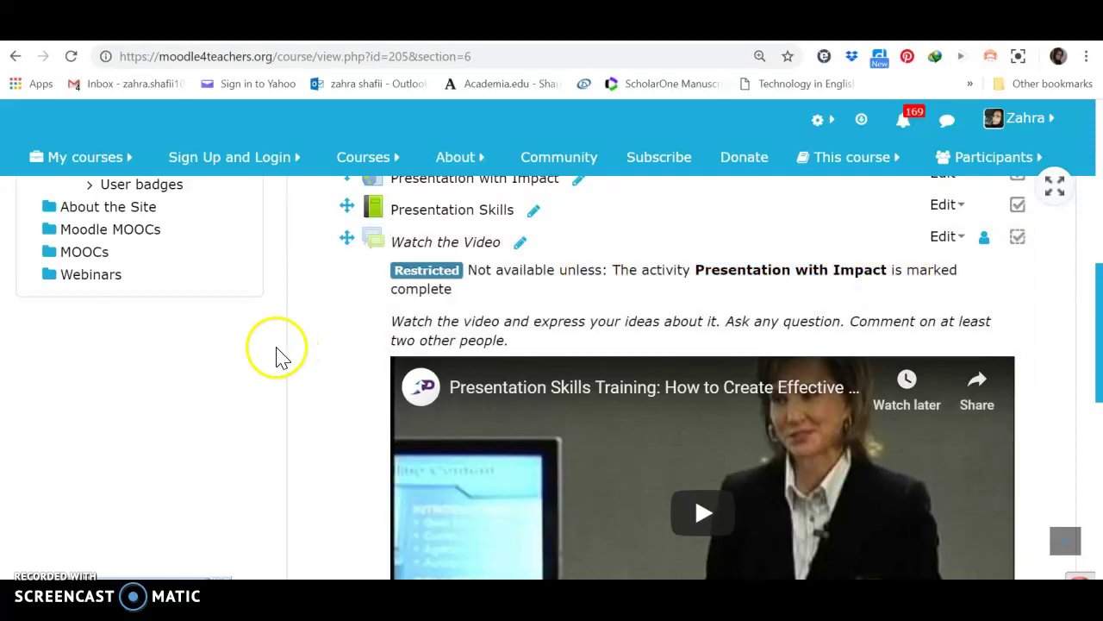
Review the Topic 6 page from the presentation resources down to the "Watch the Video" forum and its embedded video
{"action": "scroll", "coordinate": [405, 320], "scroll_direction": "up", "scroll_amount": 2}
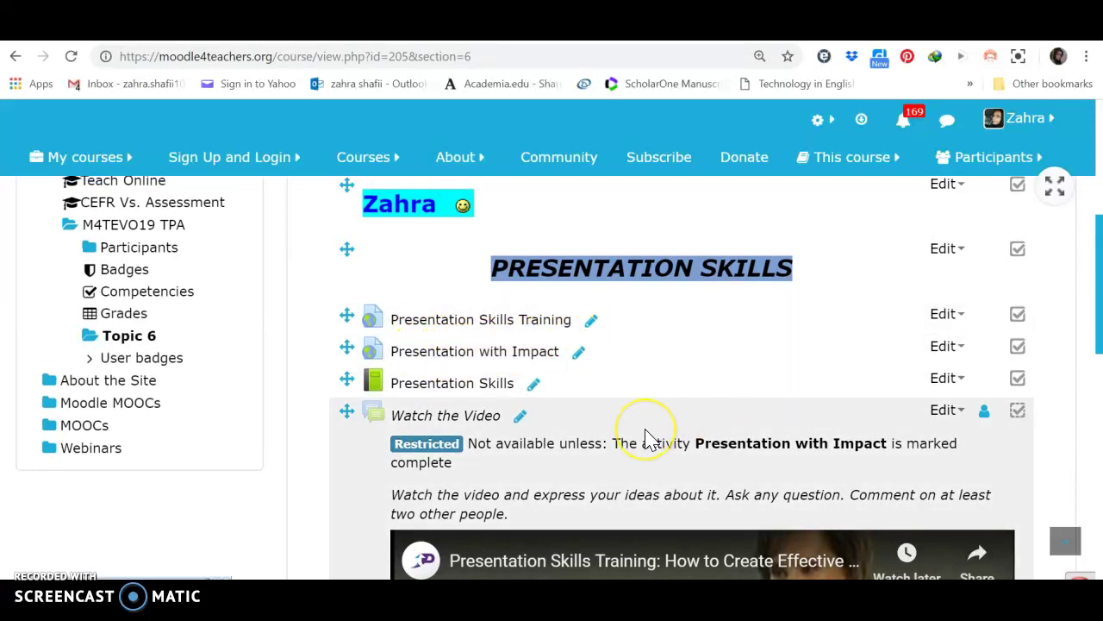
{"action": "scroll", "coordinate": [648, 435], "scroll_direction": "down", "scroll_amount": 1}
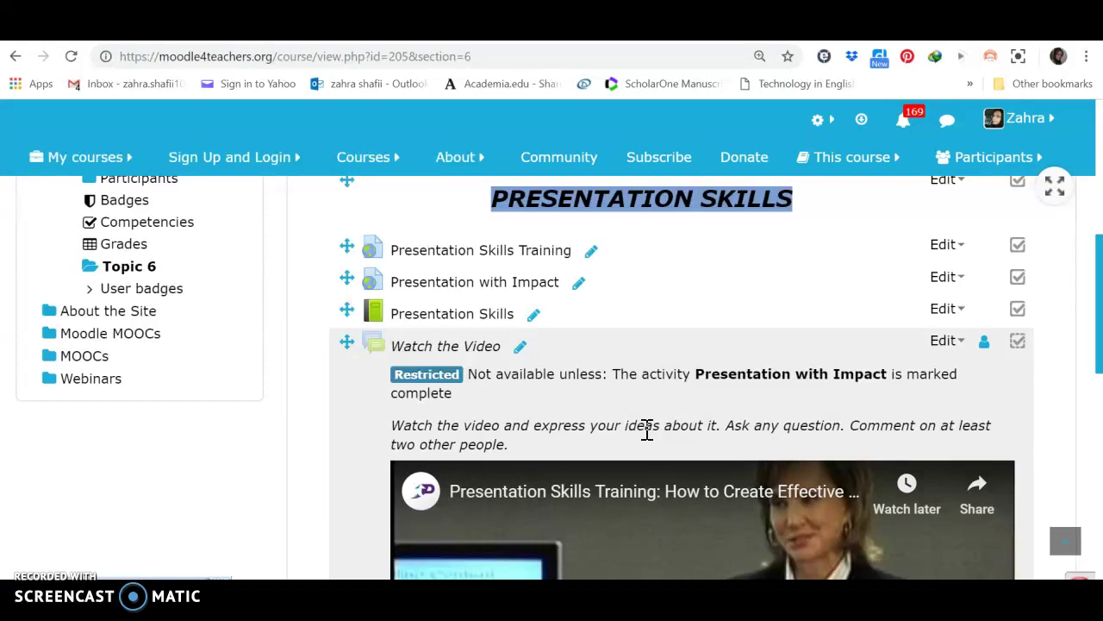
{"action": "scroll", "coordinate": [646, 428], "scroll_direction": "down", "scroll_amount": 1}
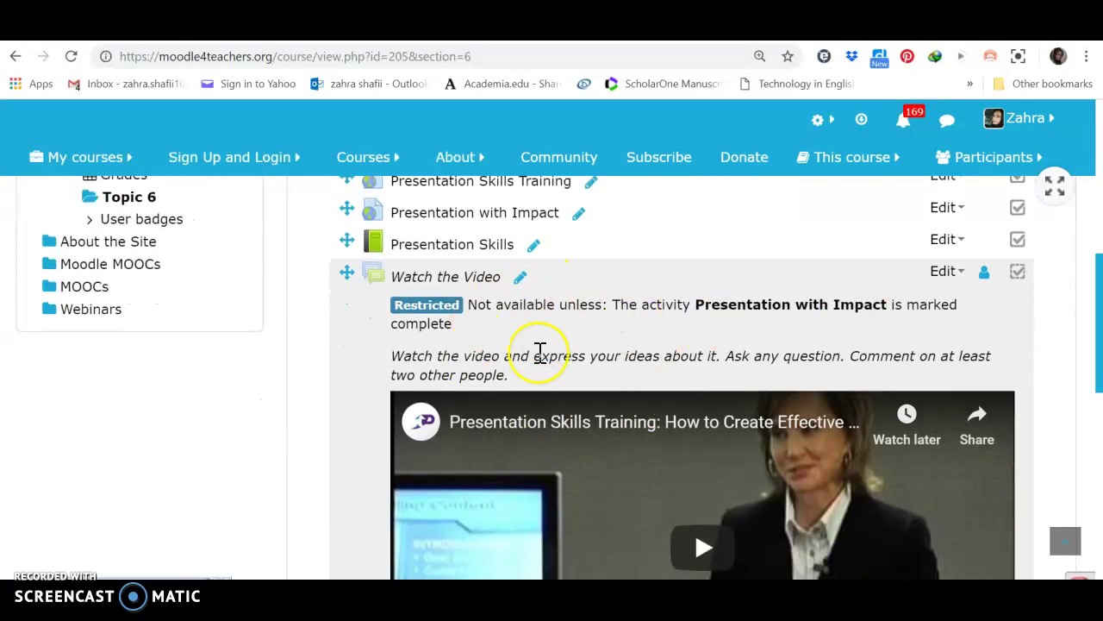
{"action": "scroll", "coordinate": [540, 354], "scroll_direction": "down", "scroll_amount": 5}
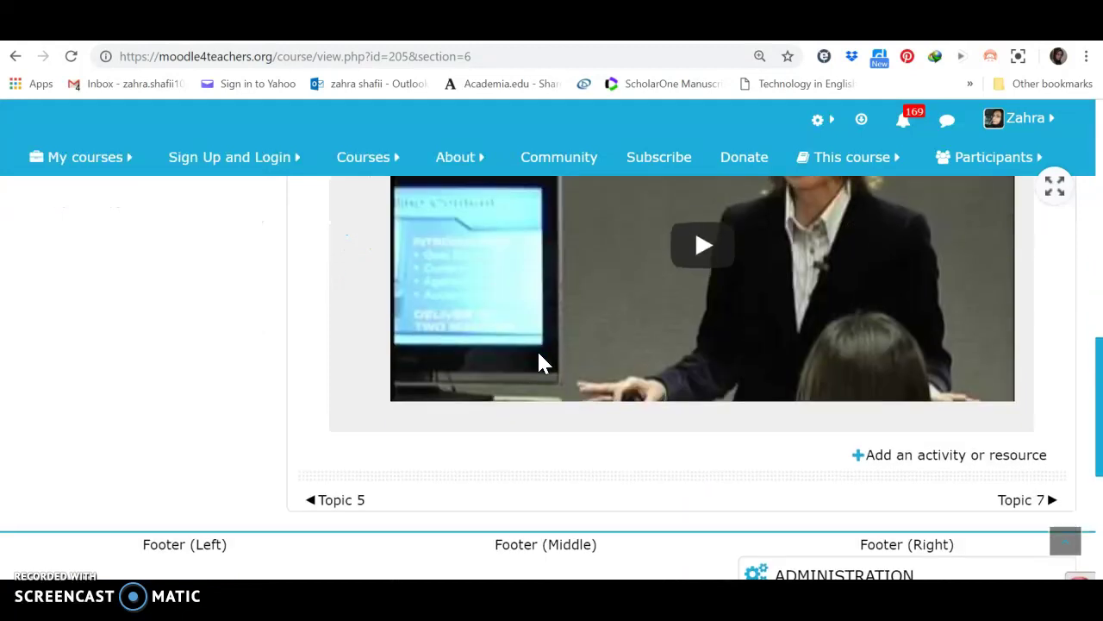
{"action": "scroll", "coordinate": [540, 360], "scroll_direction": "up", "scroll_amount": 6}
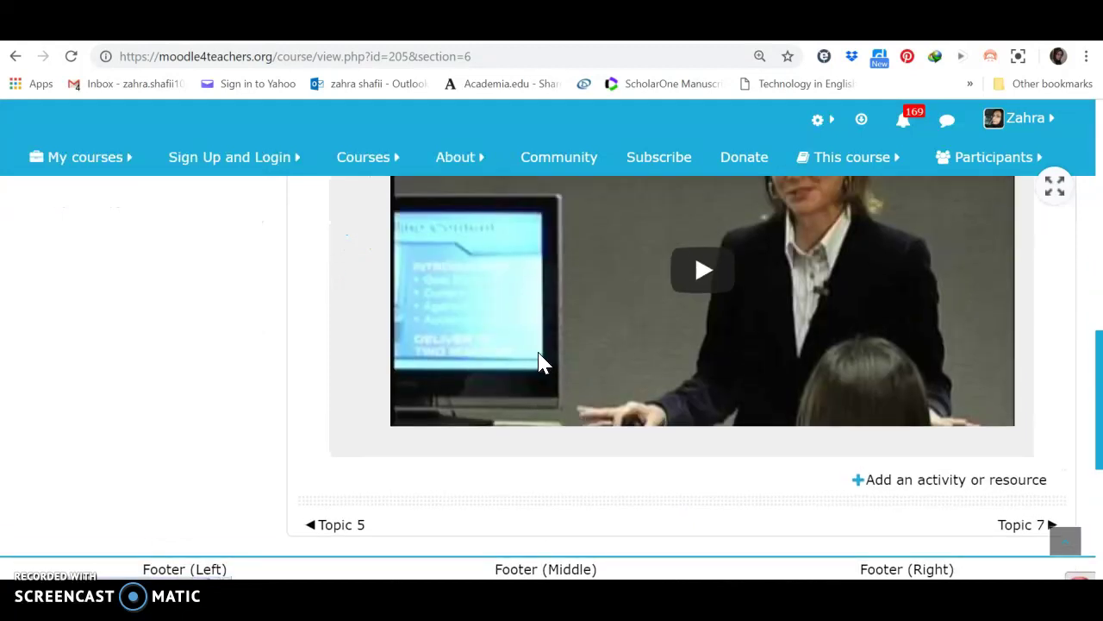
{"action": "scroll", "coordinate": [539, 362], "scroll_direction": "up", "scroll_amount": 1}
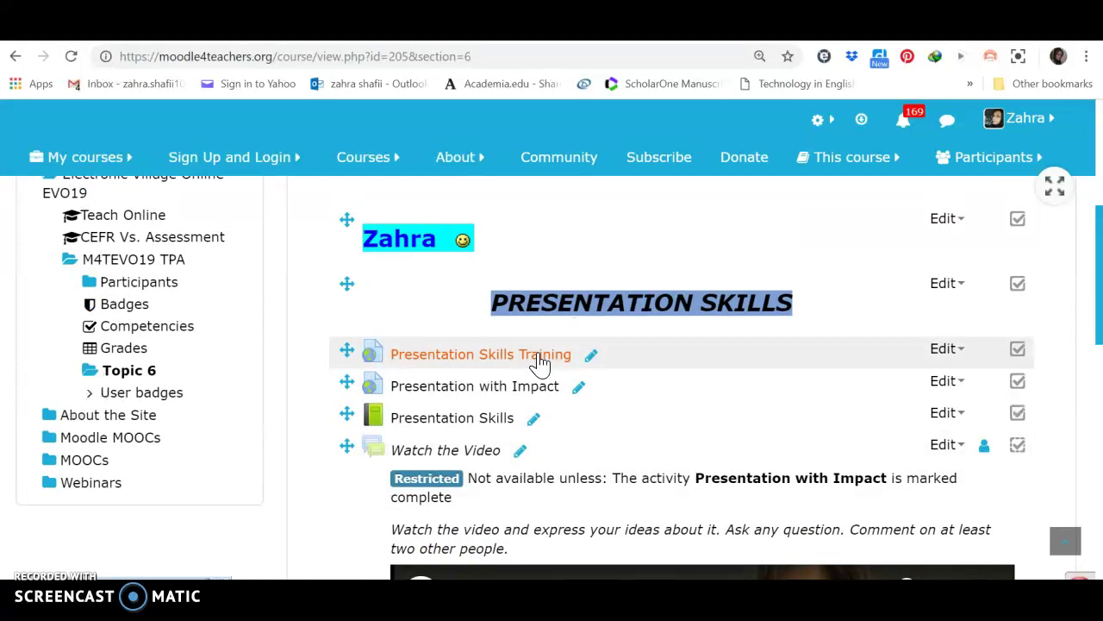
Start adding a BigBlueButtonBN activity to Topic 6 after looking through the available activities and resources
{"action": "scroll", "coordinate": [539, 362], "scroll_direction": "down", "scroll_amount": 6}
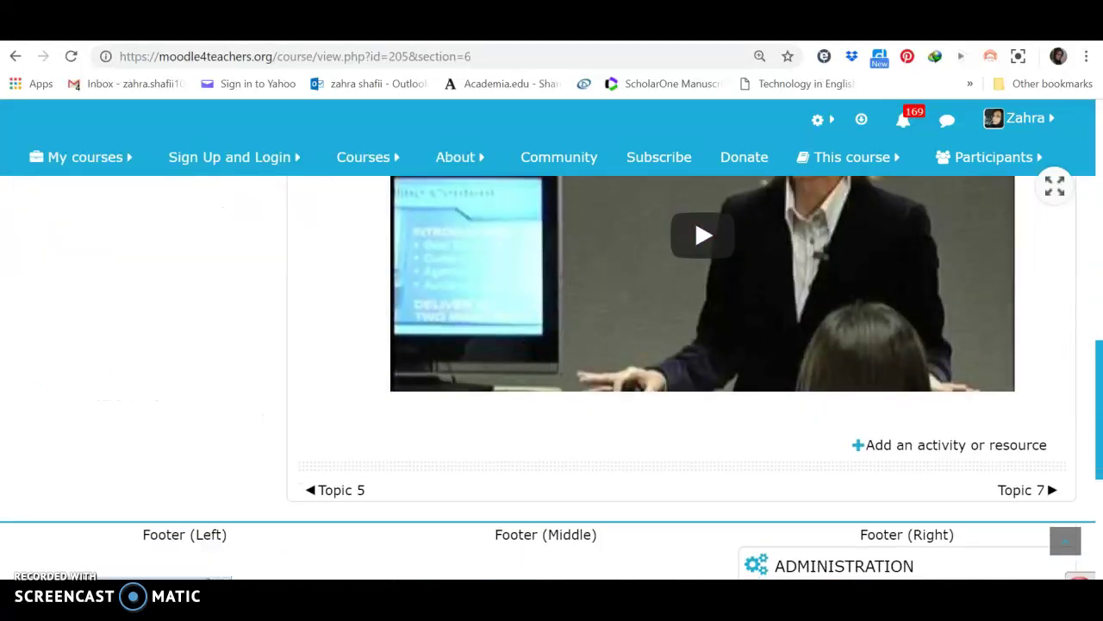
{"action": "left_click", "coordinate": [933, 448]}
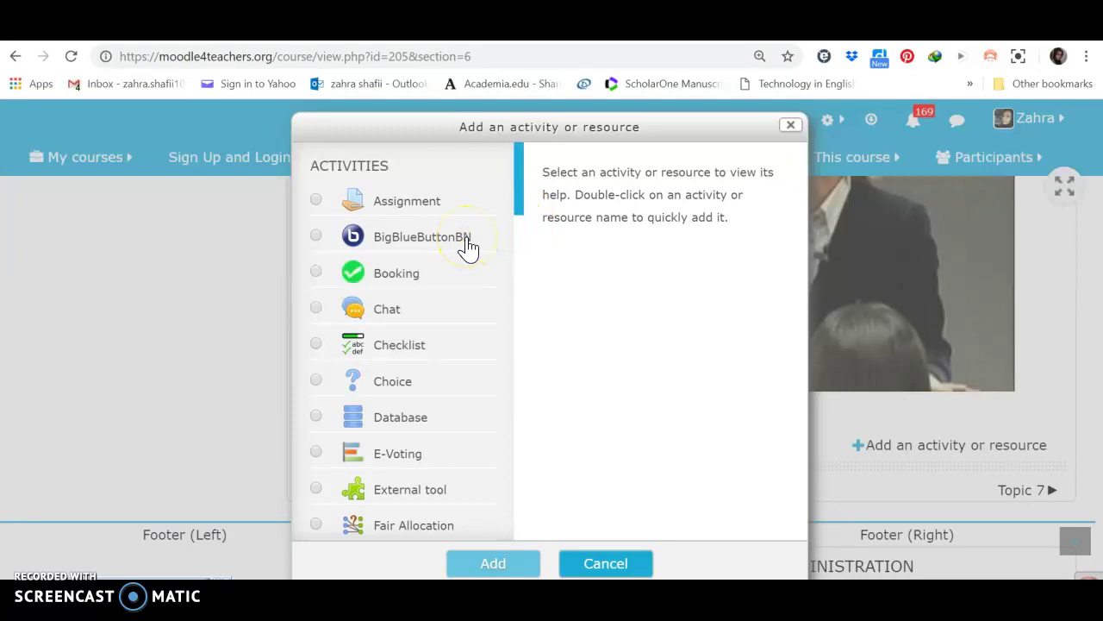
{"action": "left_click_drag", "start_coordinate": [521, 216], "coordinate": [534, 493]}
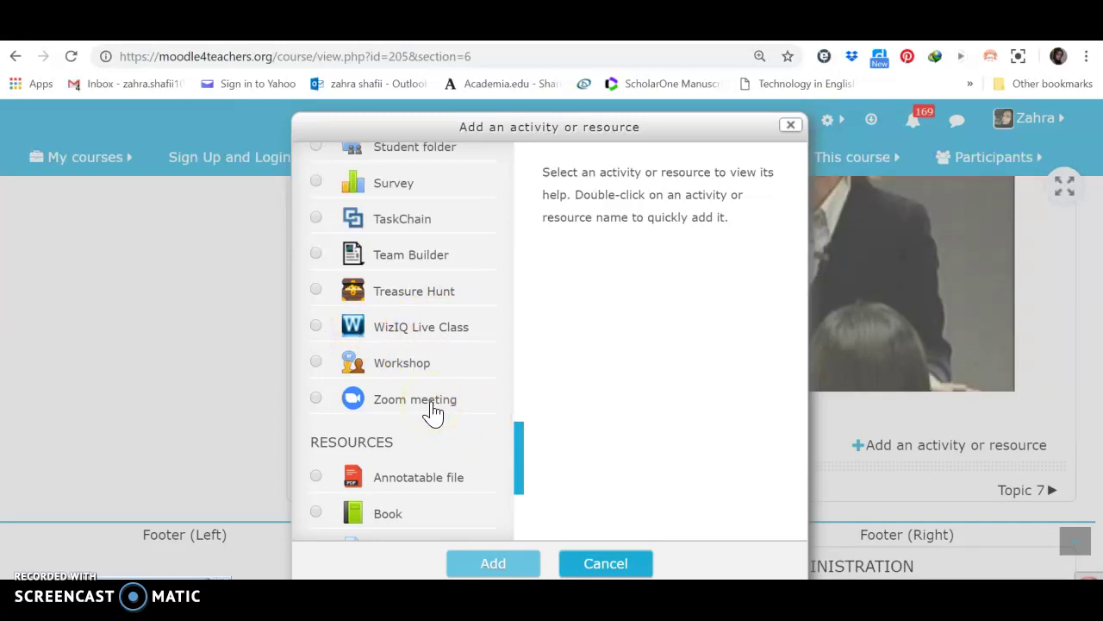
{"action": "left_click", "coordinate": [518, 469]}
{"action": "left_click_drag", "start_coordinate": [518, 470], "coordinate": [520, 197]}
{"action": "left_click", "coordinate": [442, 232]}
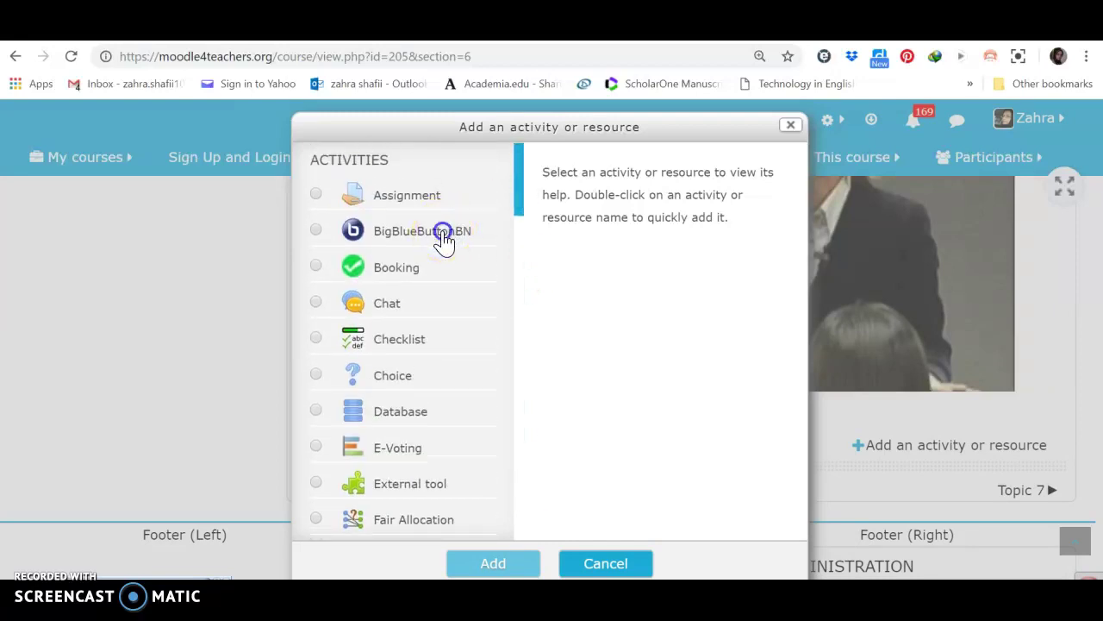
{"action": "left_click", "coordinate": [481, 568]}
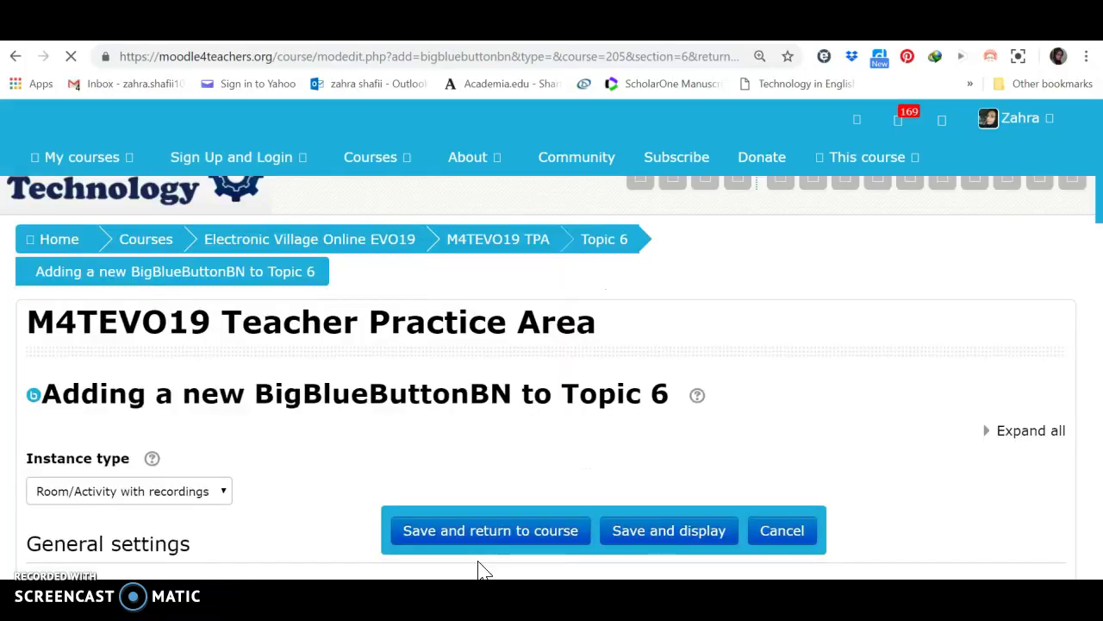
Name the virtual classroom "On the Stage" in the new BigBlueButtonBN activity's general settings
{"action": "left_click", "coordinate": [625, 471]}
{"action": "scroll", "coordinate": [625, 471], "scroll_direction": "down", "scroll_amount": 3}
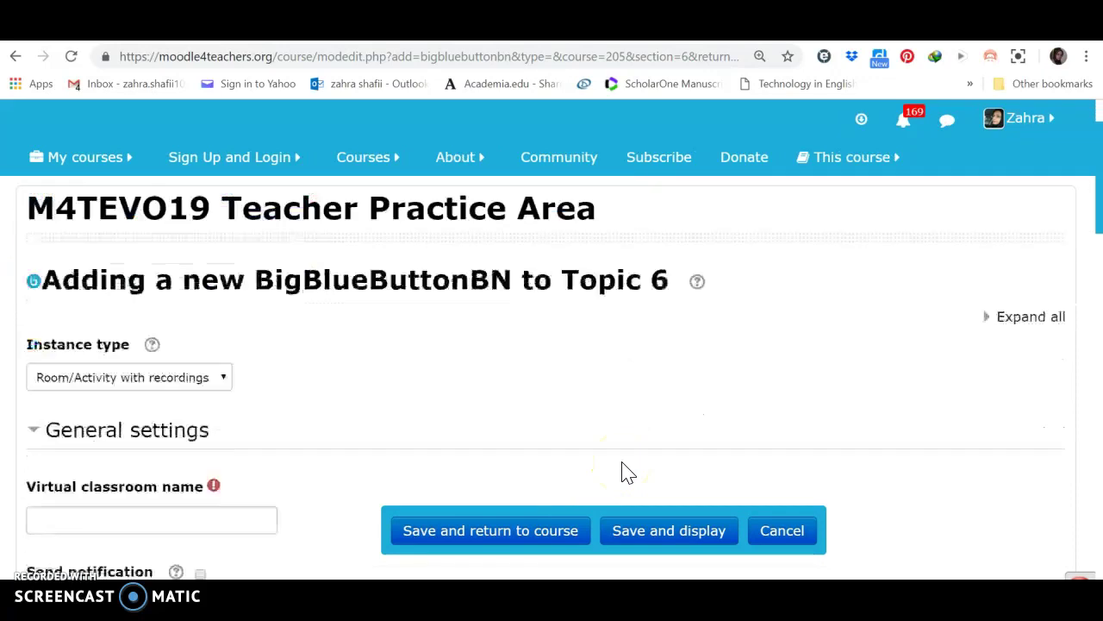
{"action": "scroll", "coordinate": [627, 472], "scroll_direction": "down", "scroll_amount": 3}
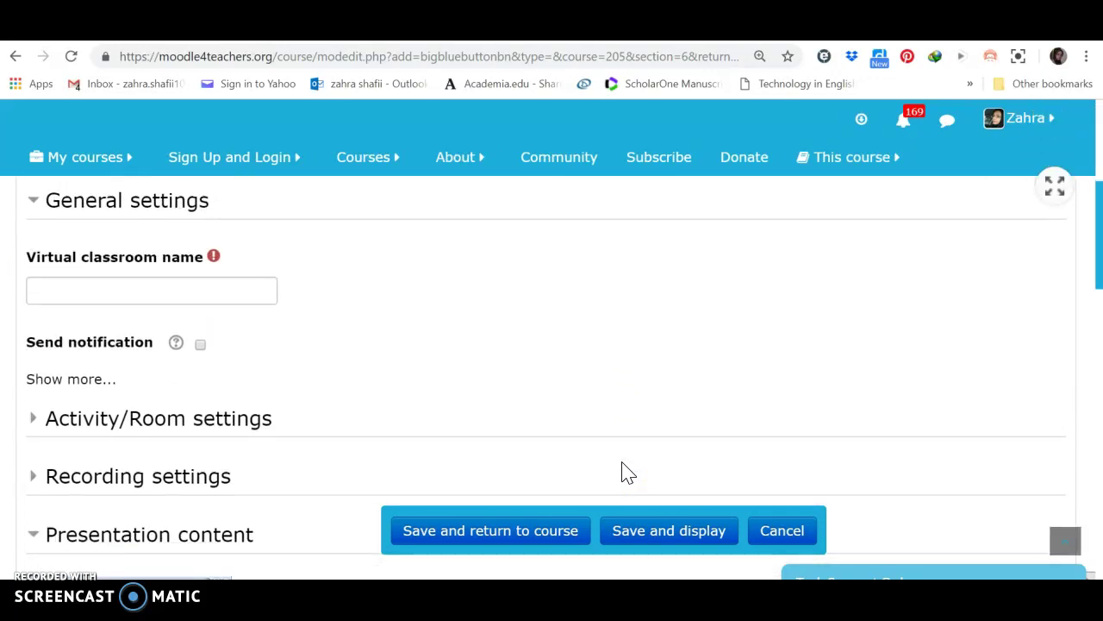
{"action": "left_click", "coordinate": [84, 297]}
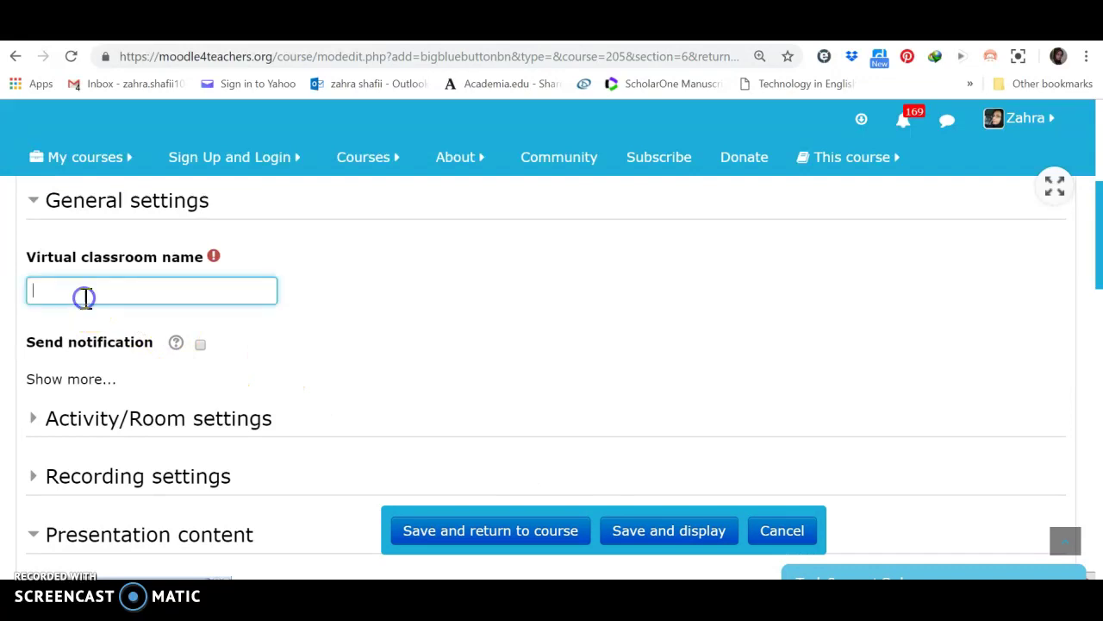
{"action": "type", "text": "On the Stage"}
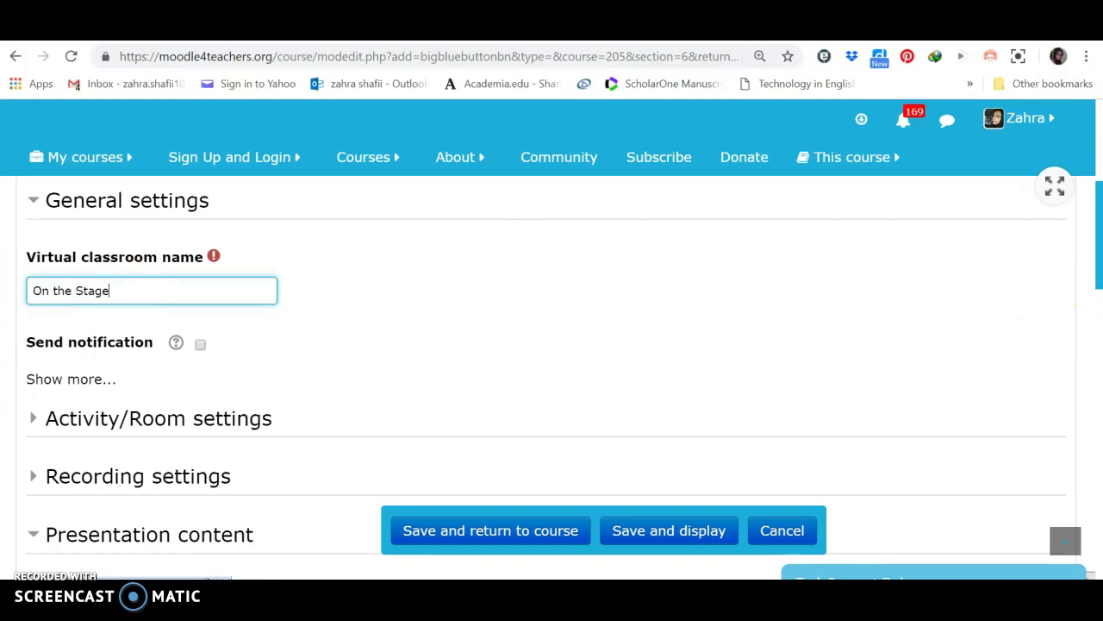
{"action": "right_click", "coordinate": [860, 302]}
{"action": "left_click", "coordinate": [1097, 283]}
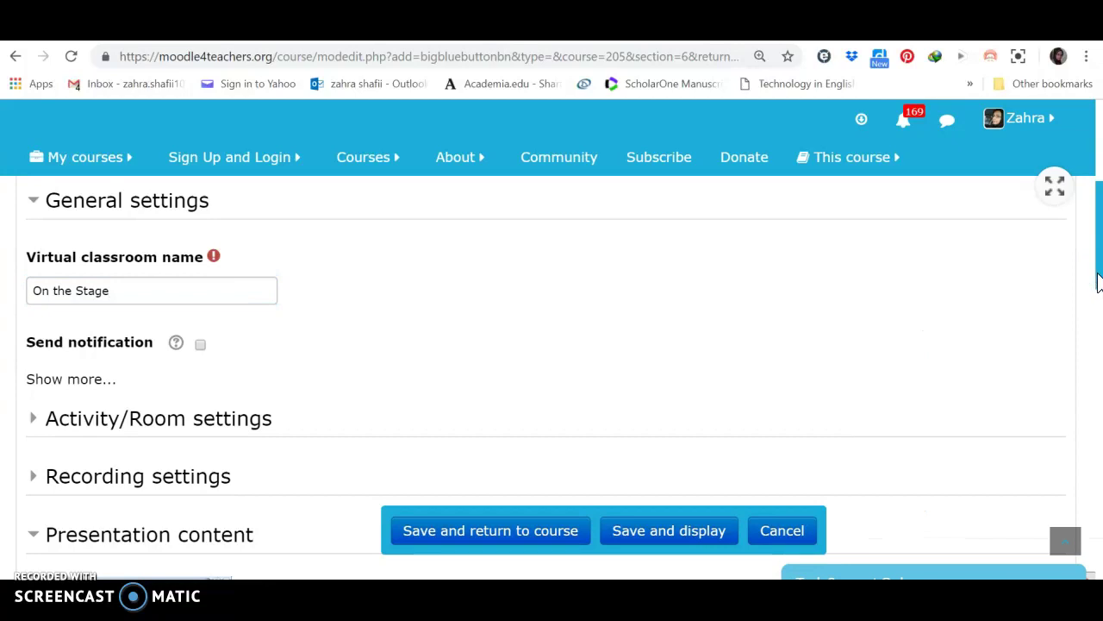
Reveal the additional general settings and enter the description "In this session, you can practice your presentation skills in a 3-minute speech."
{"action": "scroll", "coordinate": [1097, 293], "scroll_direction": "down", "scroll_amount": 1}
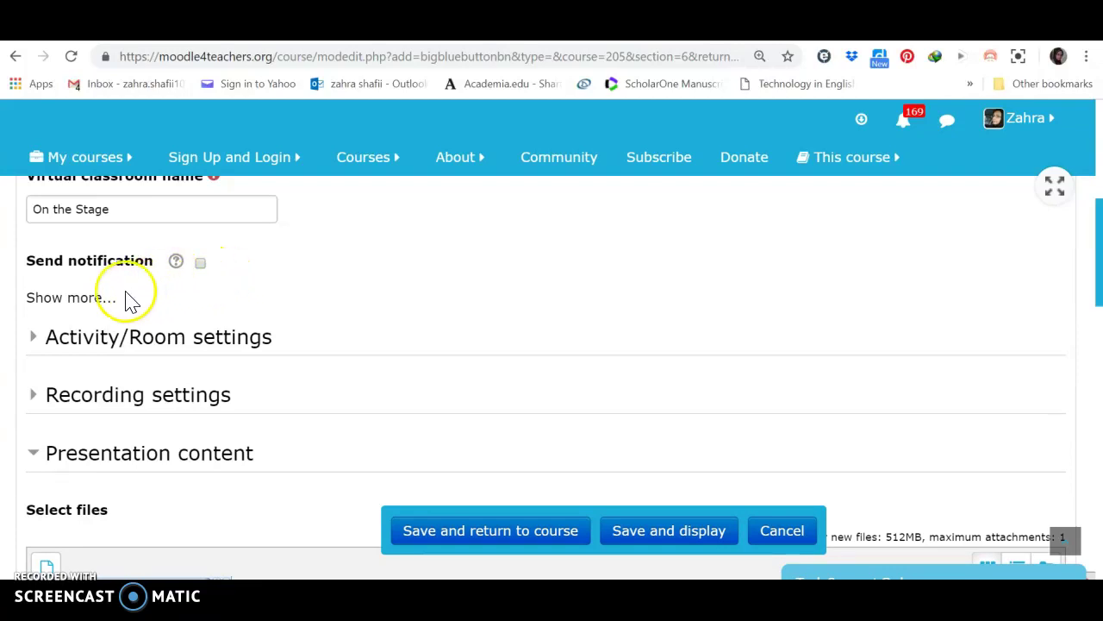
{"action": "left_click", "coordinate": [95, 298]}
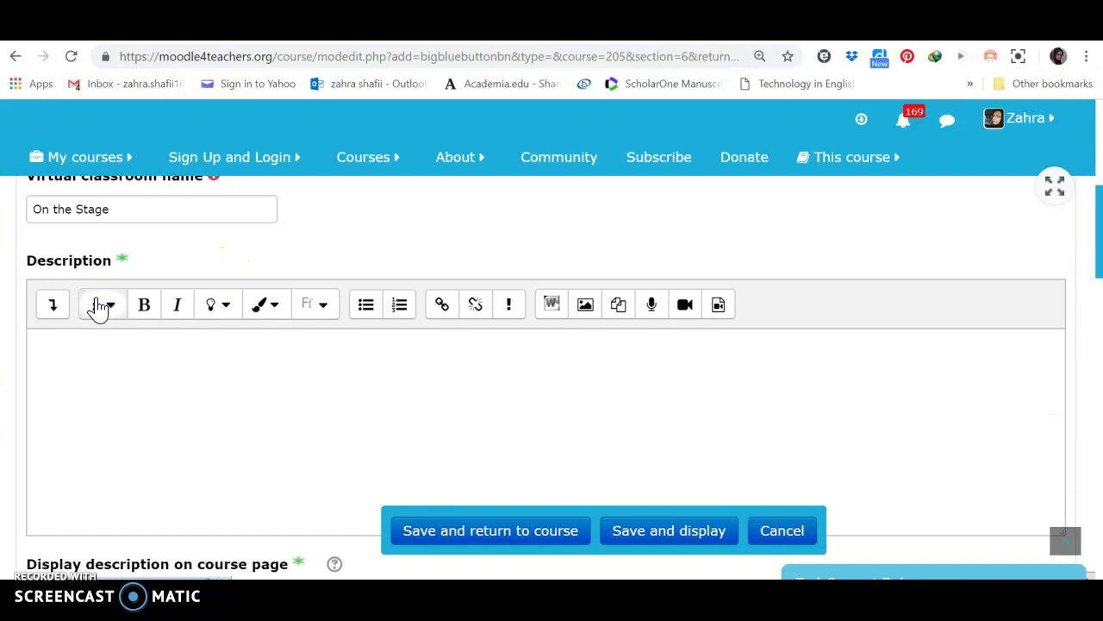
{"action": "left_click", "coordinate": [98, 339]}
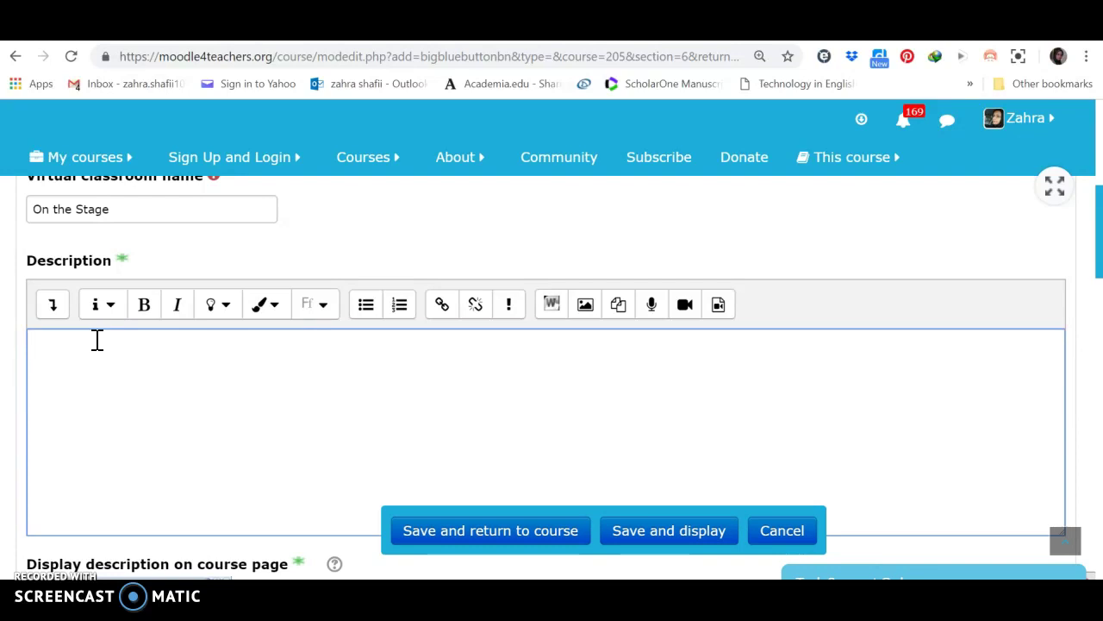
{"action": "type", "text": "In theis session, you ca"}
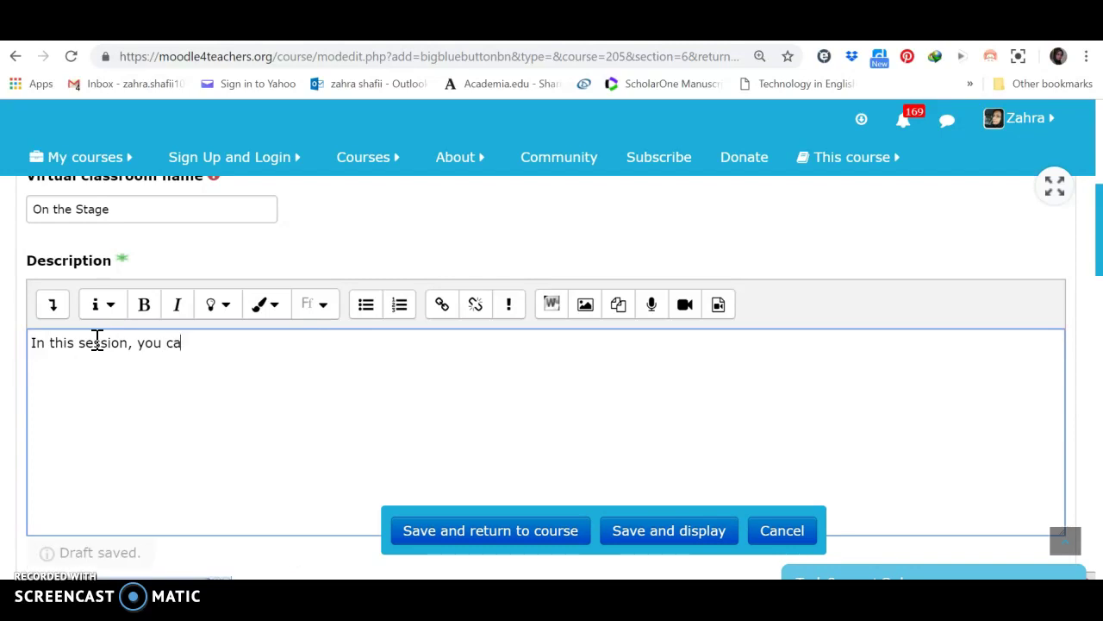
{"action": "type", "text": "n practice"}
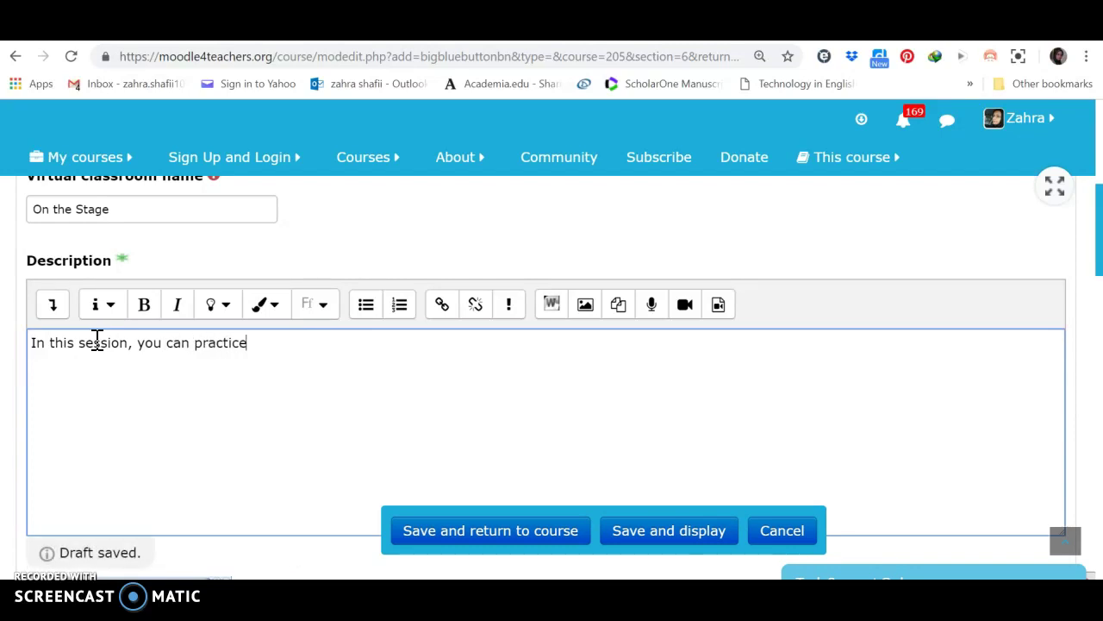
{"action": "type", "text": " your pre"}
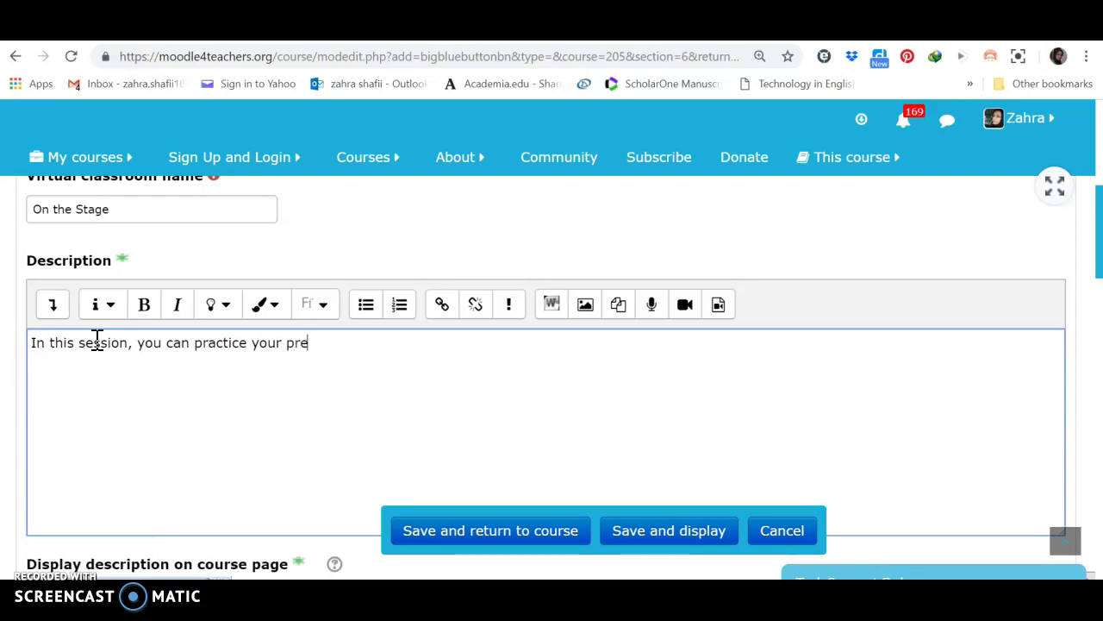
{"action": "type", "text": "sentation skil"}
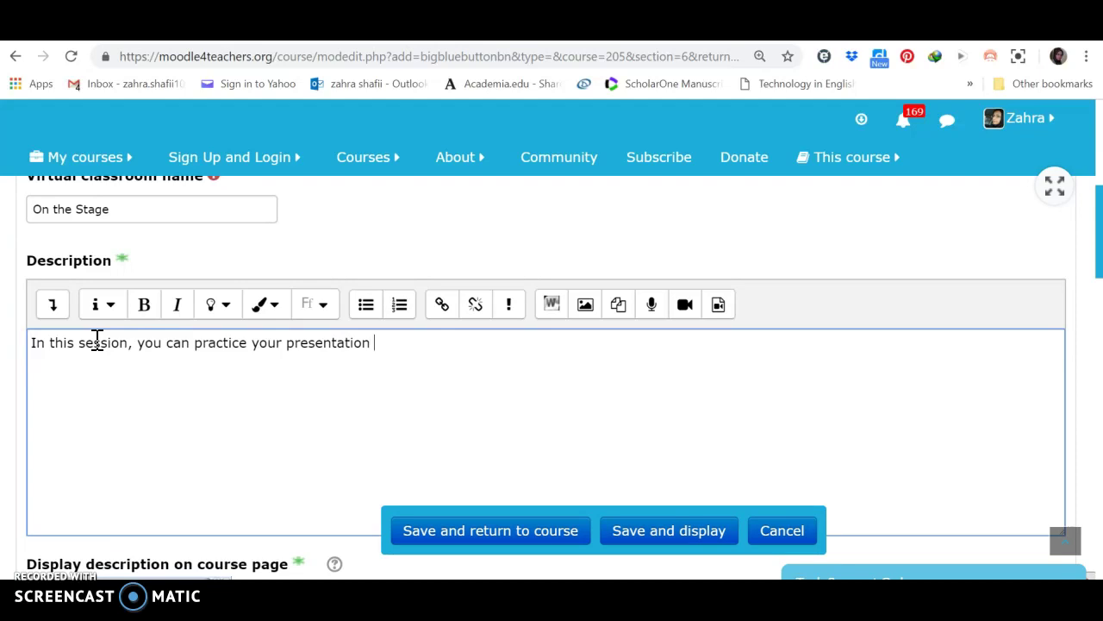
{"action": "type", "text": "ls in a 3-mnute sppeech."}
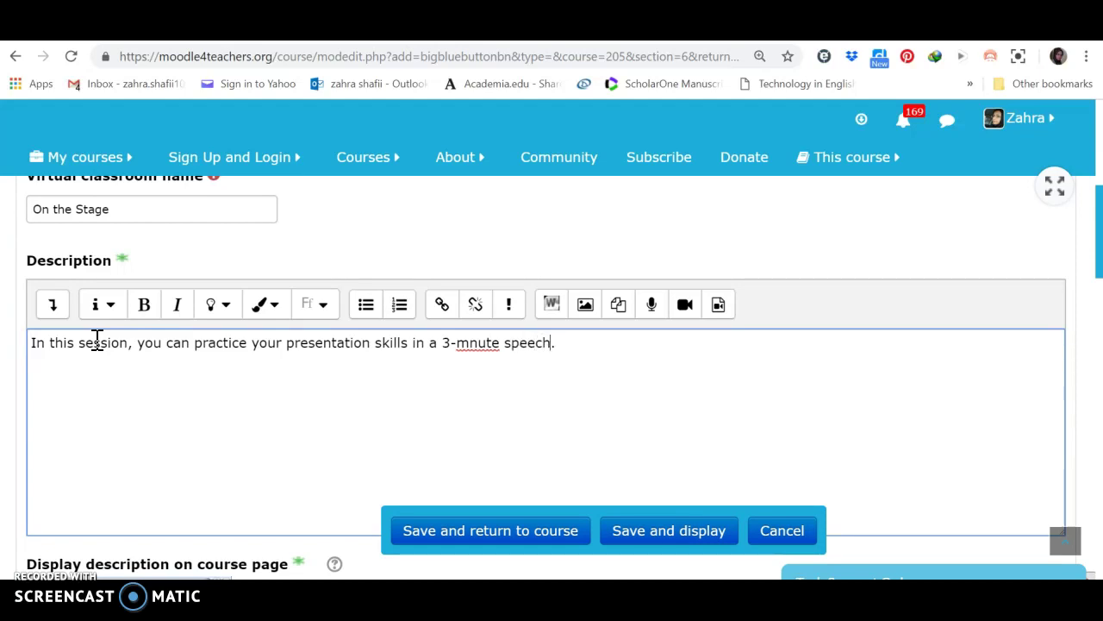
{"action": "key", "text": "Left"}
{"action": "key", "text": "Left"}
{"action": "key", "text": "Left"}
{"action": "type", "text": "i"}
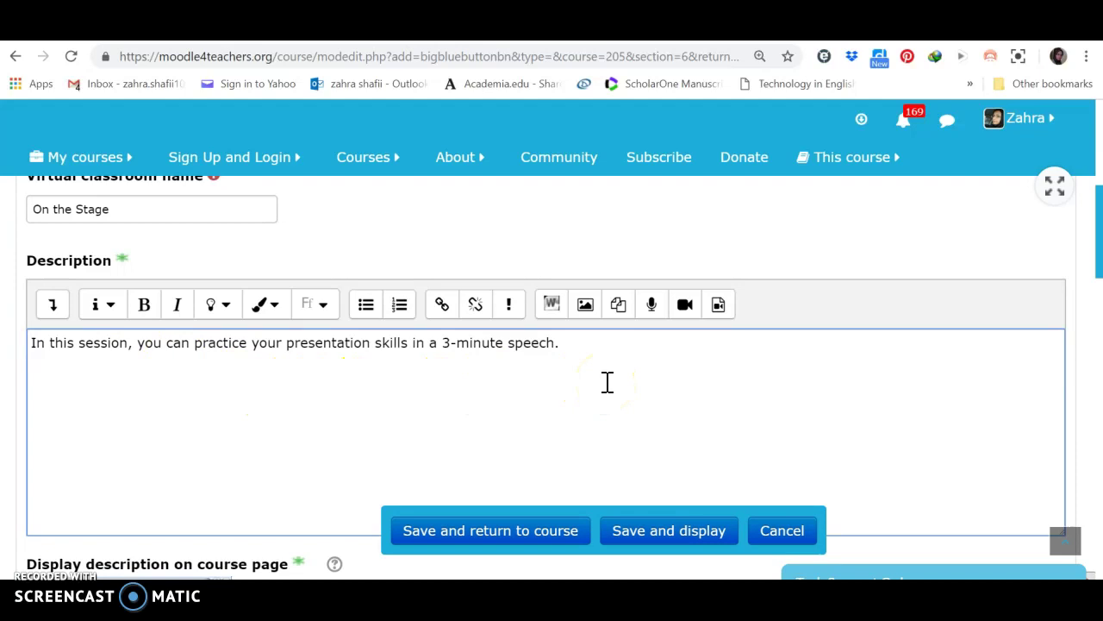
Extend the end of the description's sentence with "based on the topic of your interest" before the full stop
{"action": "left_click", "coordinate": [554, 342]}
{"action": "type", "text": "based on the topic of your interest"}
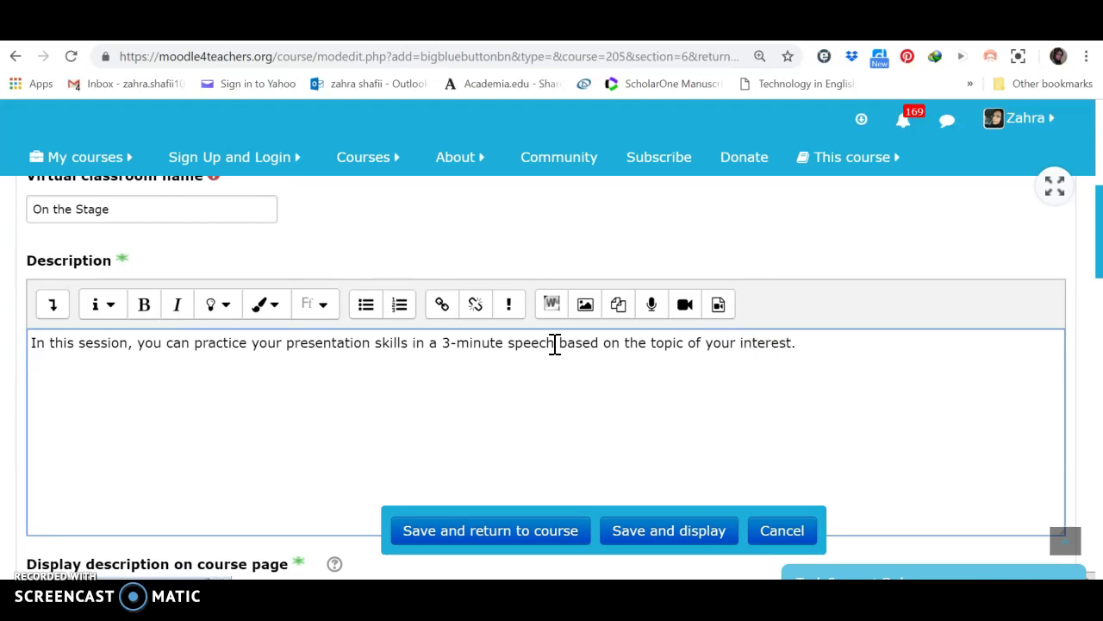
{"action": "left_click", "coordinate": [663, 387]}
Enable displaying the virtual classroom's description on the course page
{"action": "right_click", "coordinate": [1096, 303]}
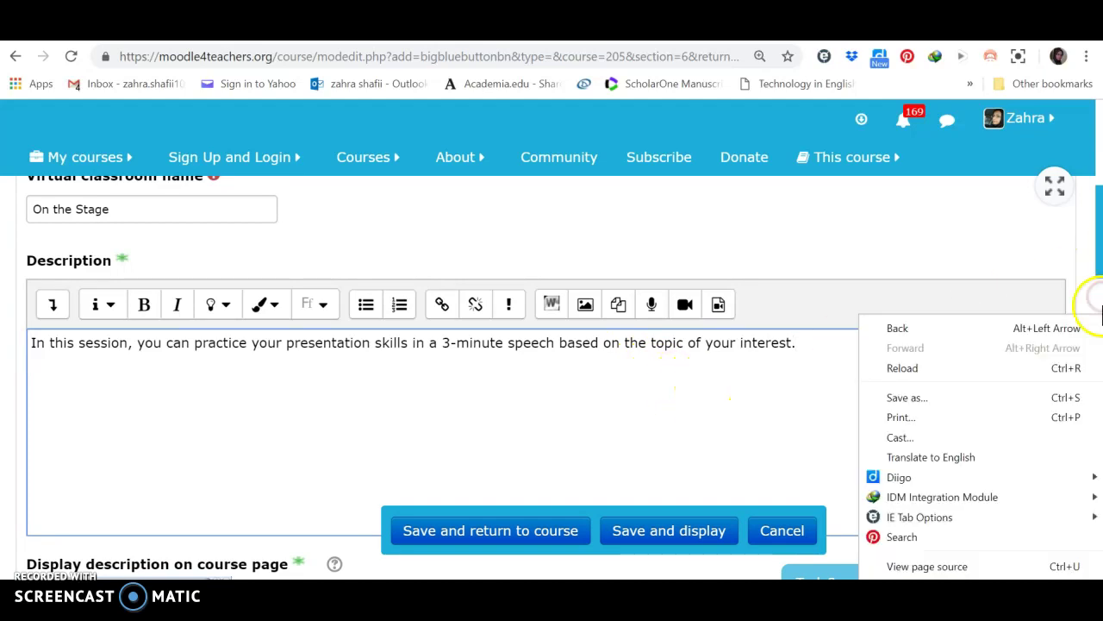
{"action": "left_click", "coordinate": [1095, 259]}
{"action": "left_click_drag", "start_coordinate": [1095, 259], "coordinate": [1099, 332]}
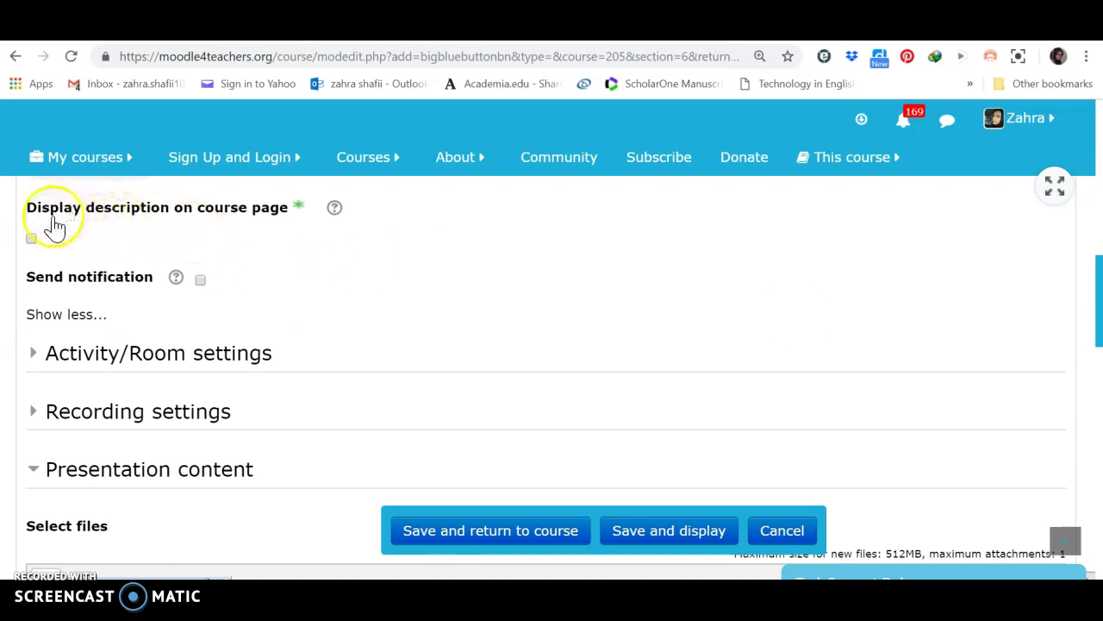
{"action": "left_click", "coordinate": [31, 241]}
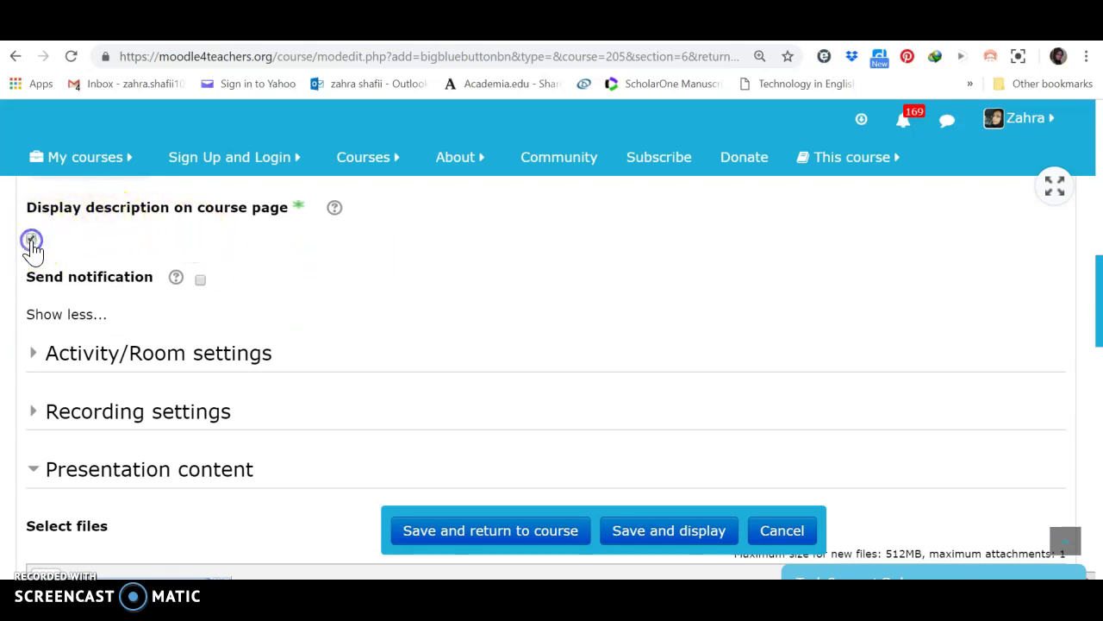
Expand the Activity/Room settings and enter "Welcome!" as the welcome message
{"action": "scroll", "coordinate": [350, 277], "scroll_direction": "down", "scroll_amount": 2}
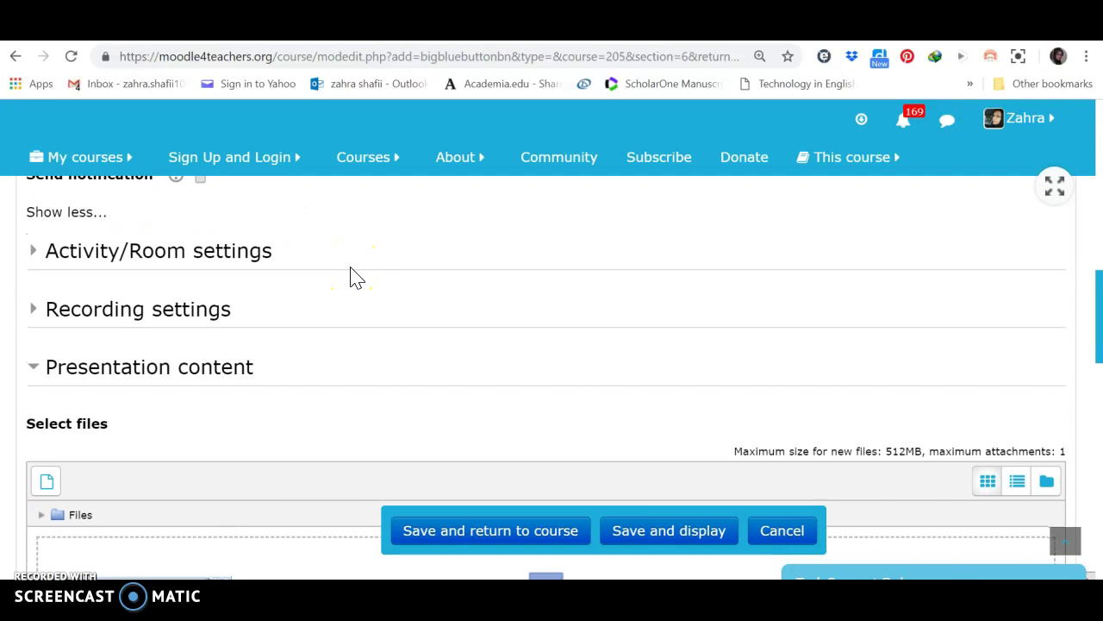
{"action": "left_click", "coordinate": [256, 263]}
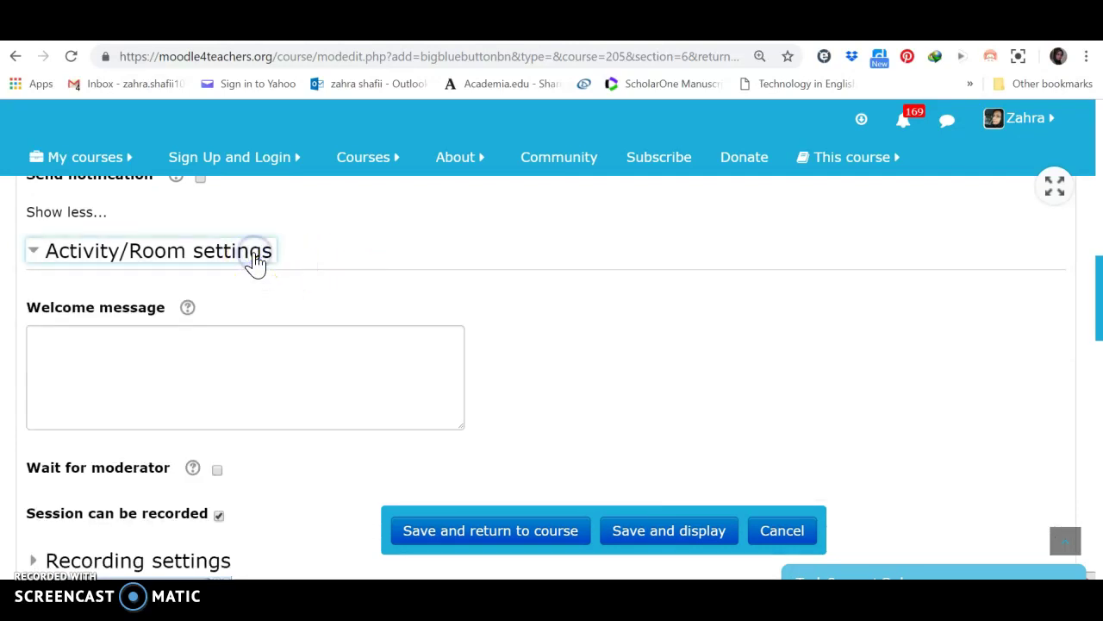
{"action": "scroll", "coordinate": [256, 263], "scroll_direction": "down", "scroll_amount": 1}
{"action": "left_click", "coordinate": [130, 332]}
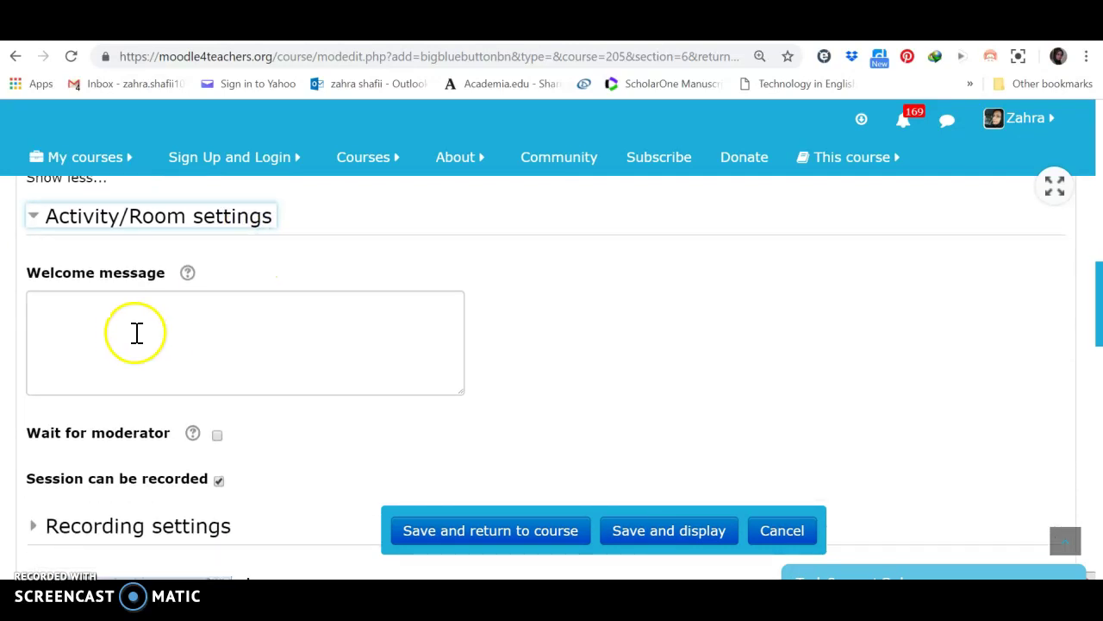
{"action": "type", "text": "Welcome!"}
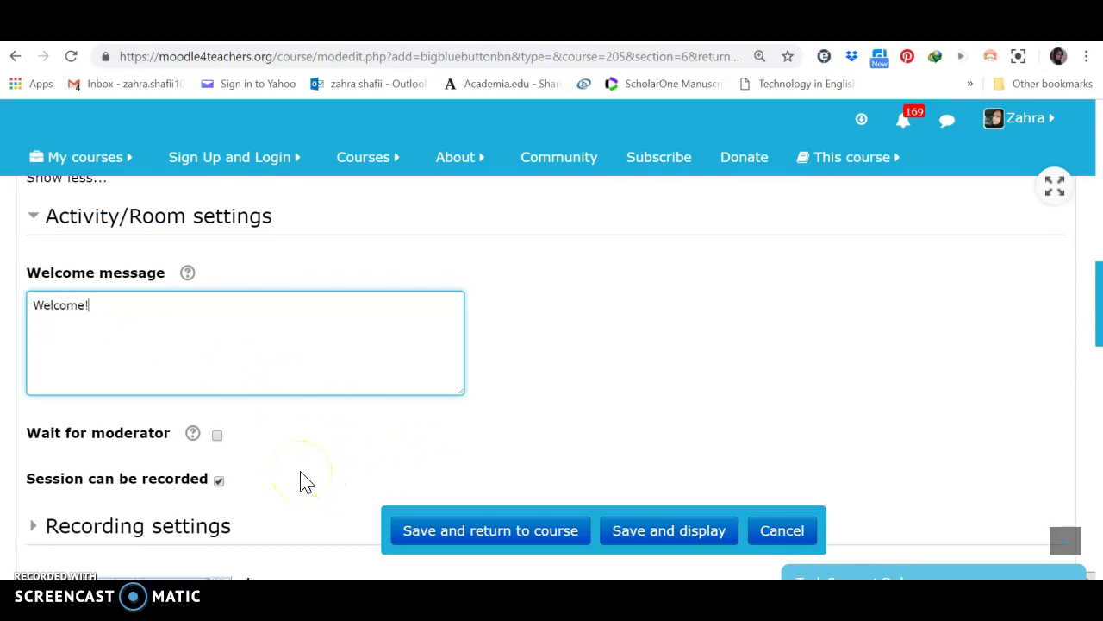
Expand the session schedule settings and enable the Join open date, keeping 24 January 2019 at 16:53
{"action": "scroll", "coordinate": [1099, 336], "scroll_direction": "down", "scroll_amount": 3}
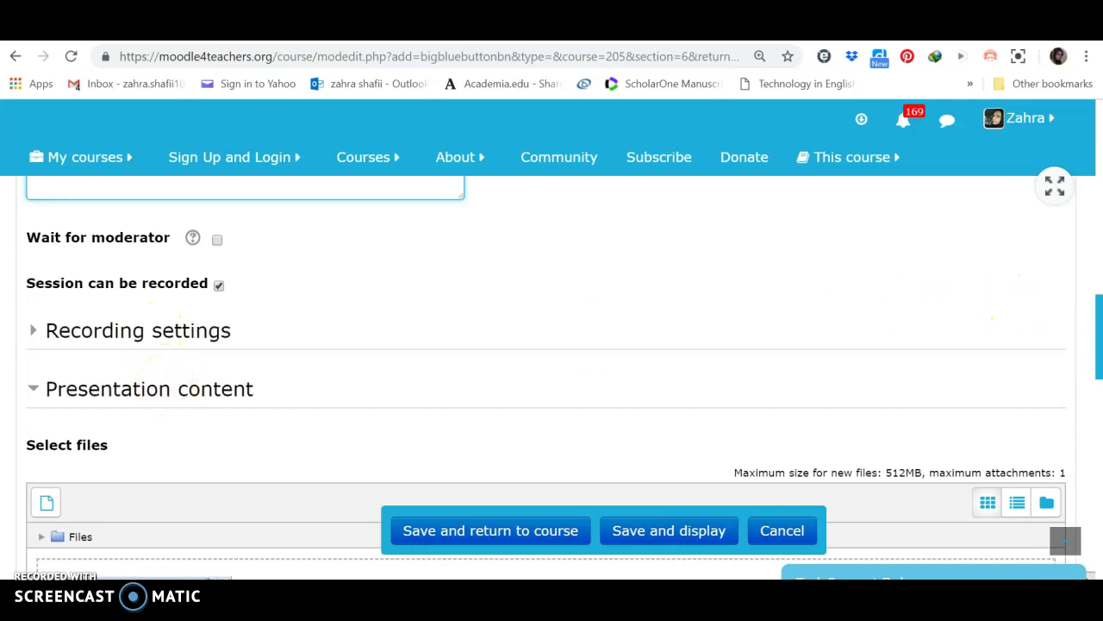
{"action": "left_click_drag", "start_coordinate": [1098, 343], "coordinate": [1098, 432]}
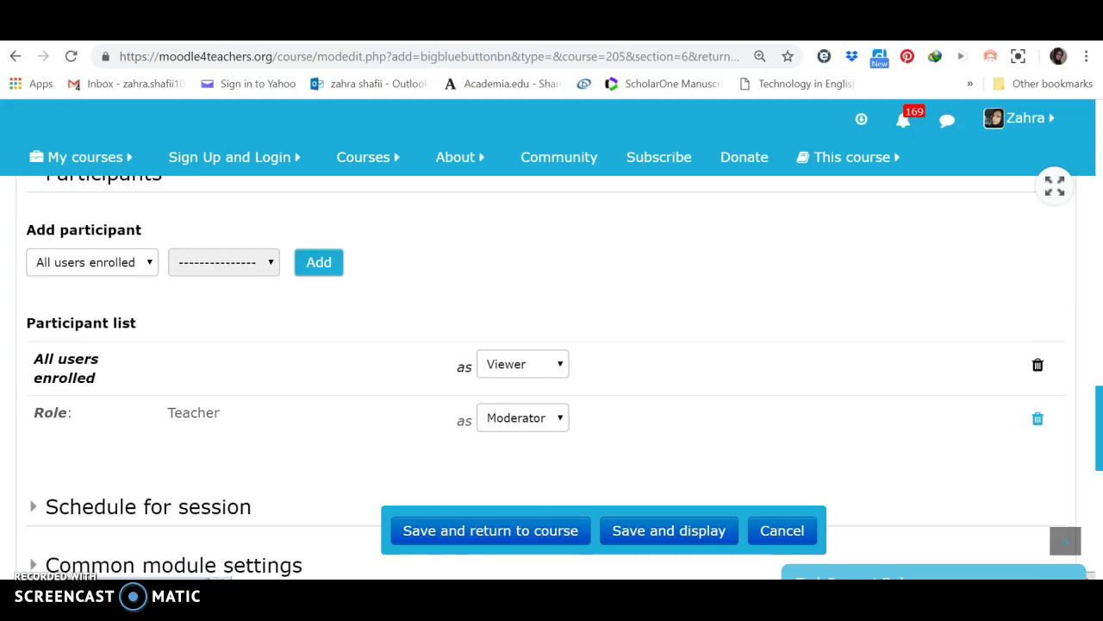
{"action": "left_click", "coordinate": [191, 511]}
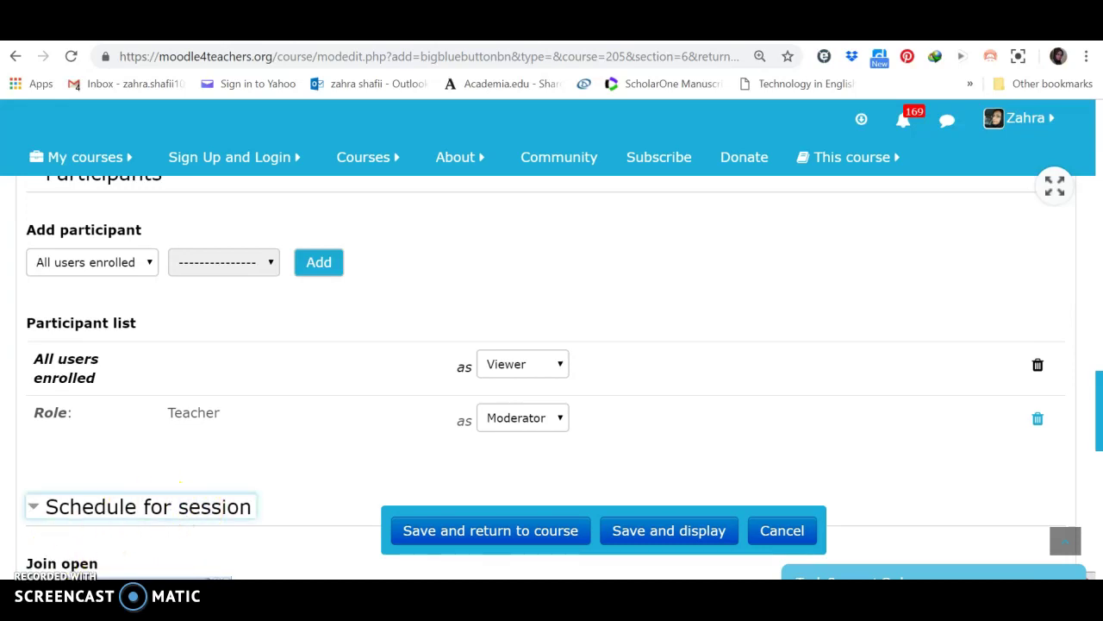
{"action": "scroll", "coordinate": [387, 303], "scroll_direction": "down", "scroll_amount": 4}
{"action": "left_click", "coordinate": [388, 293]}
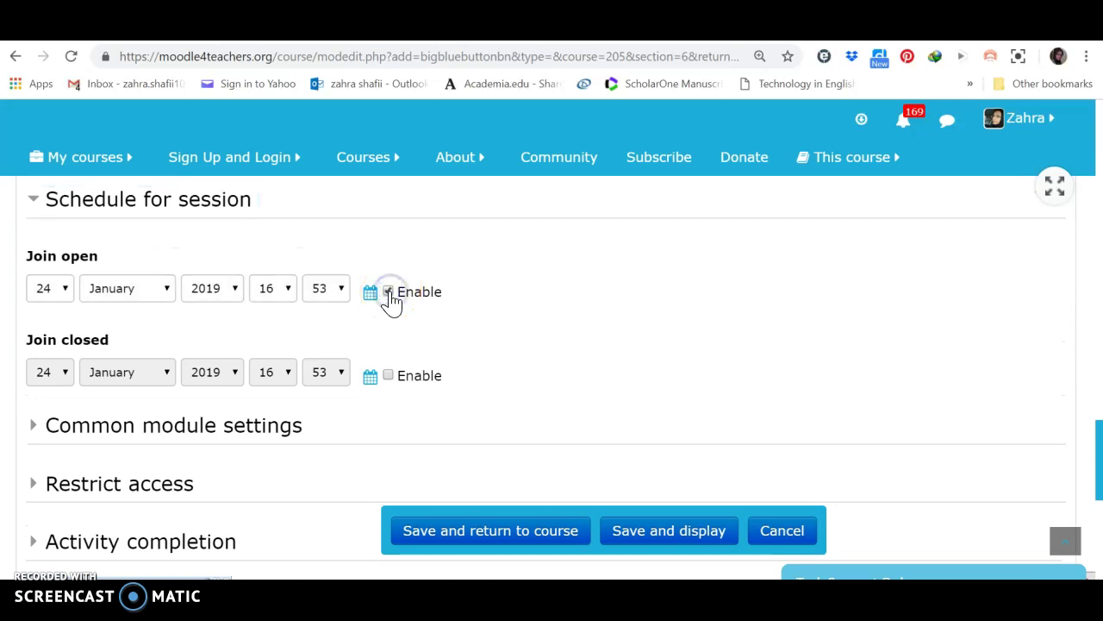
{"action": "left_click", "coordinate": [65, 289]}
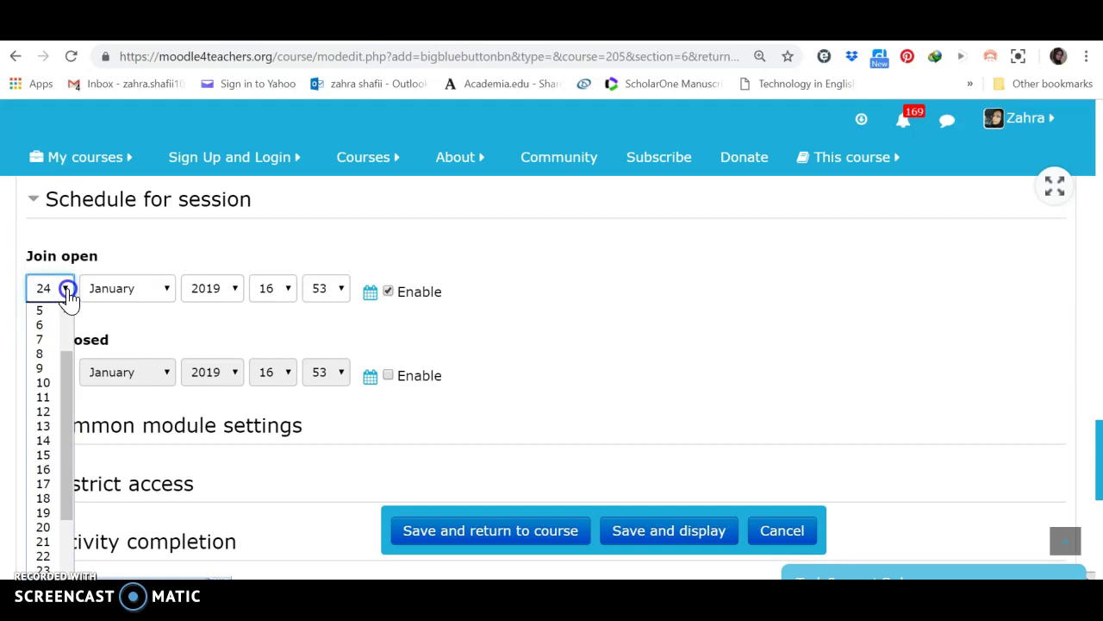
{"action": "left_click", "coordinate": [68, 289]}
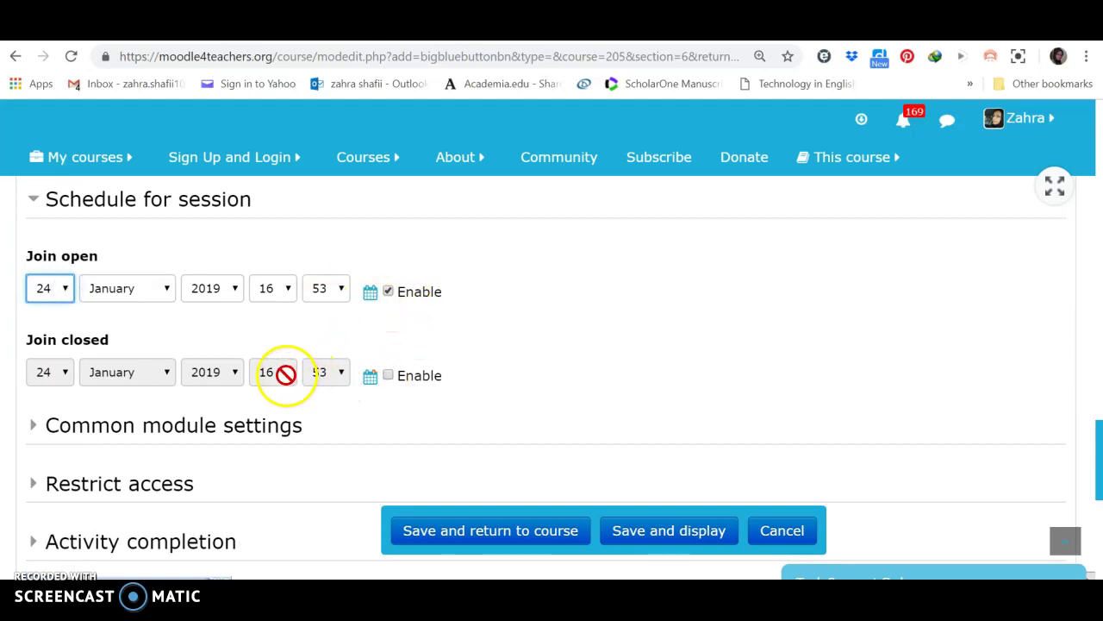
Enable the Join closed date with its hour set to 17, and save the virtual classroom, returning to the course
{"action": "left_click", "coordinate": [389, 376]}
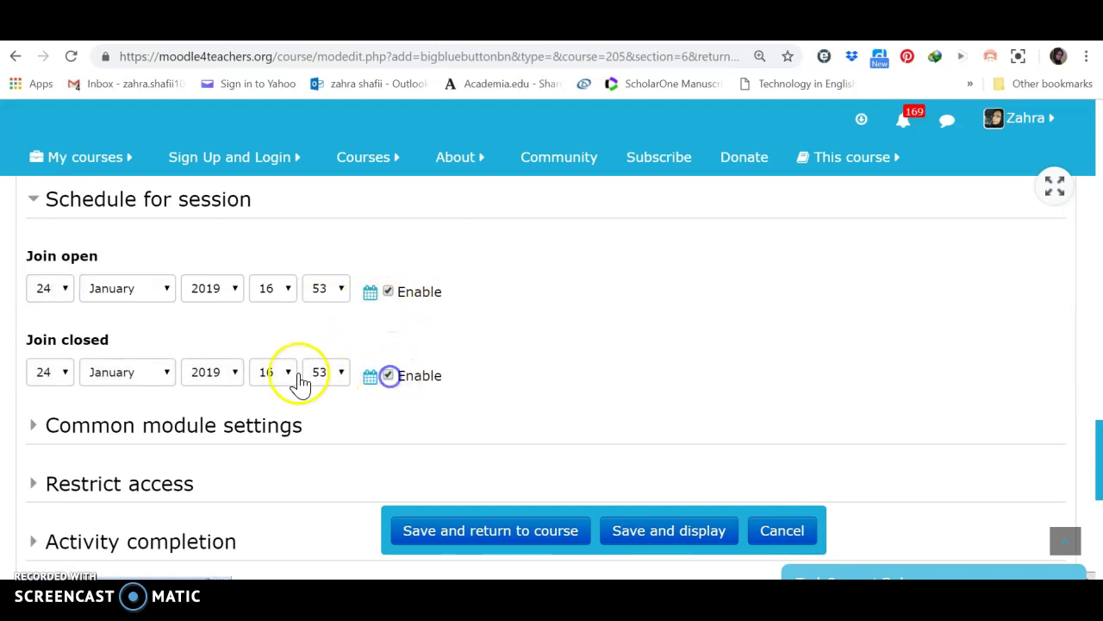
{"action": "left_click", "coordinate": [292, 380]}
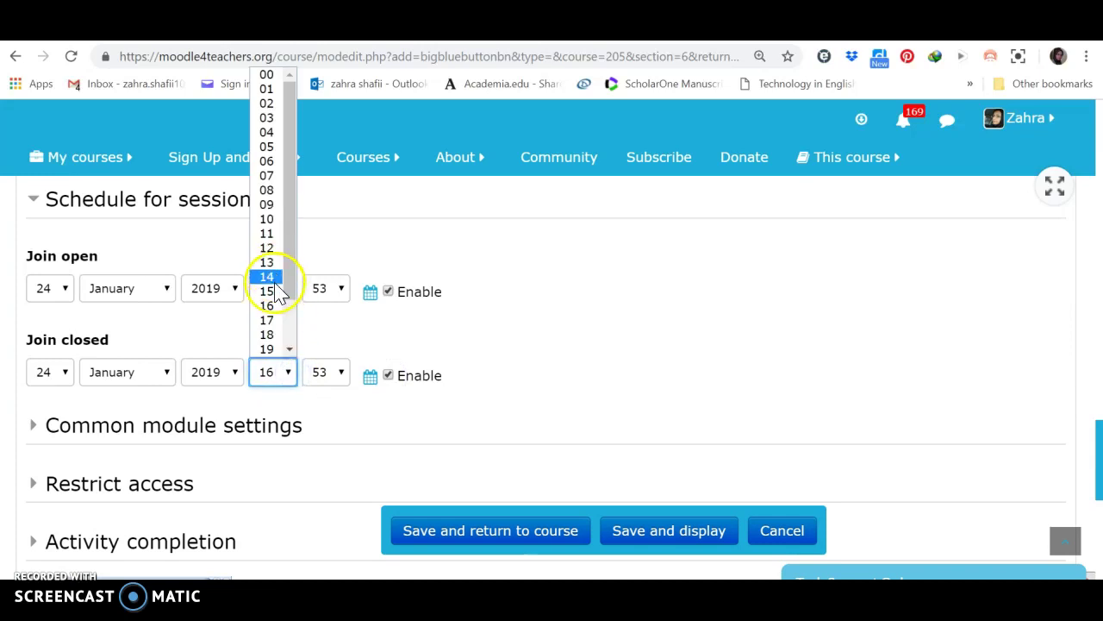
{"action": "left_click", "coordinate": [267, 322]}
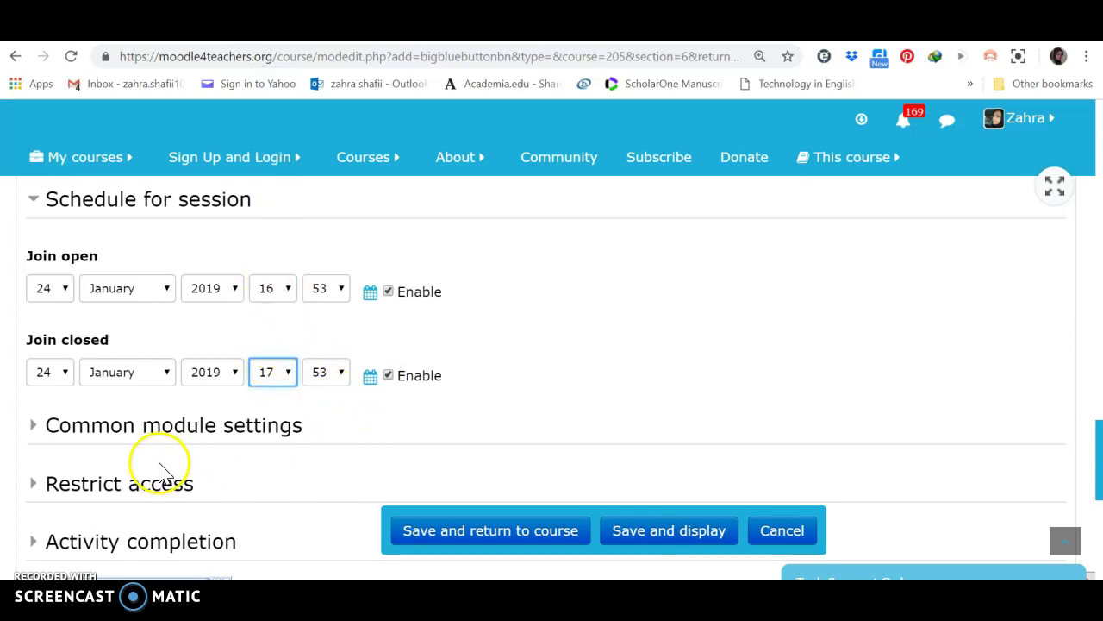
{"action": "left_click", "coordinate": [448, 542]}
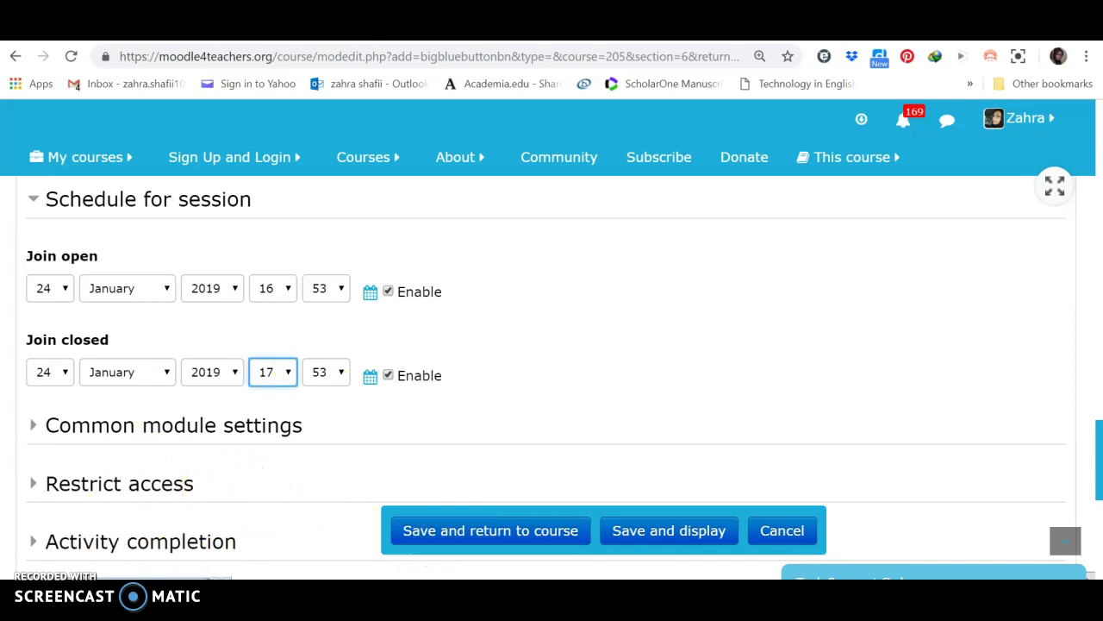